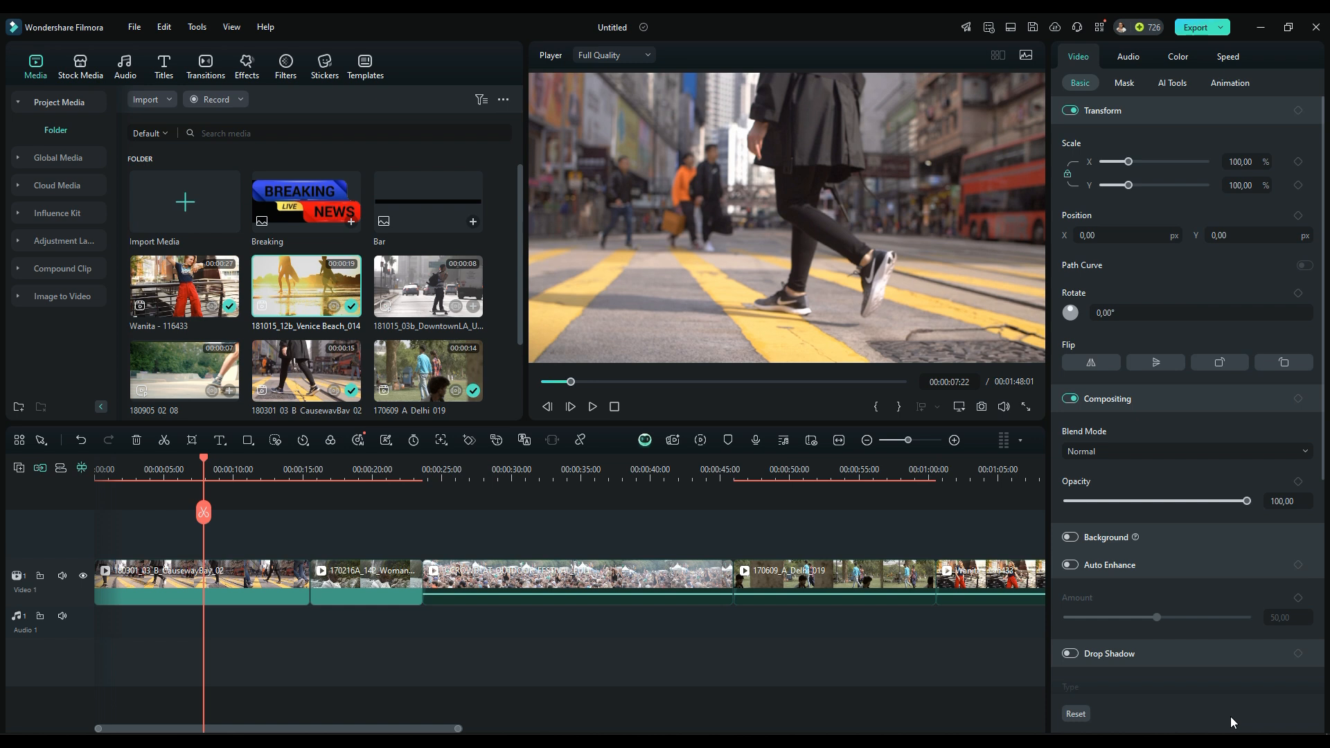
Review the clips along the timeline to the end and the headline texts prepared in Notepad.
left_click_drag(430, 725, 714, 725)
left_click(778, 667)
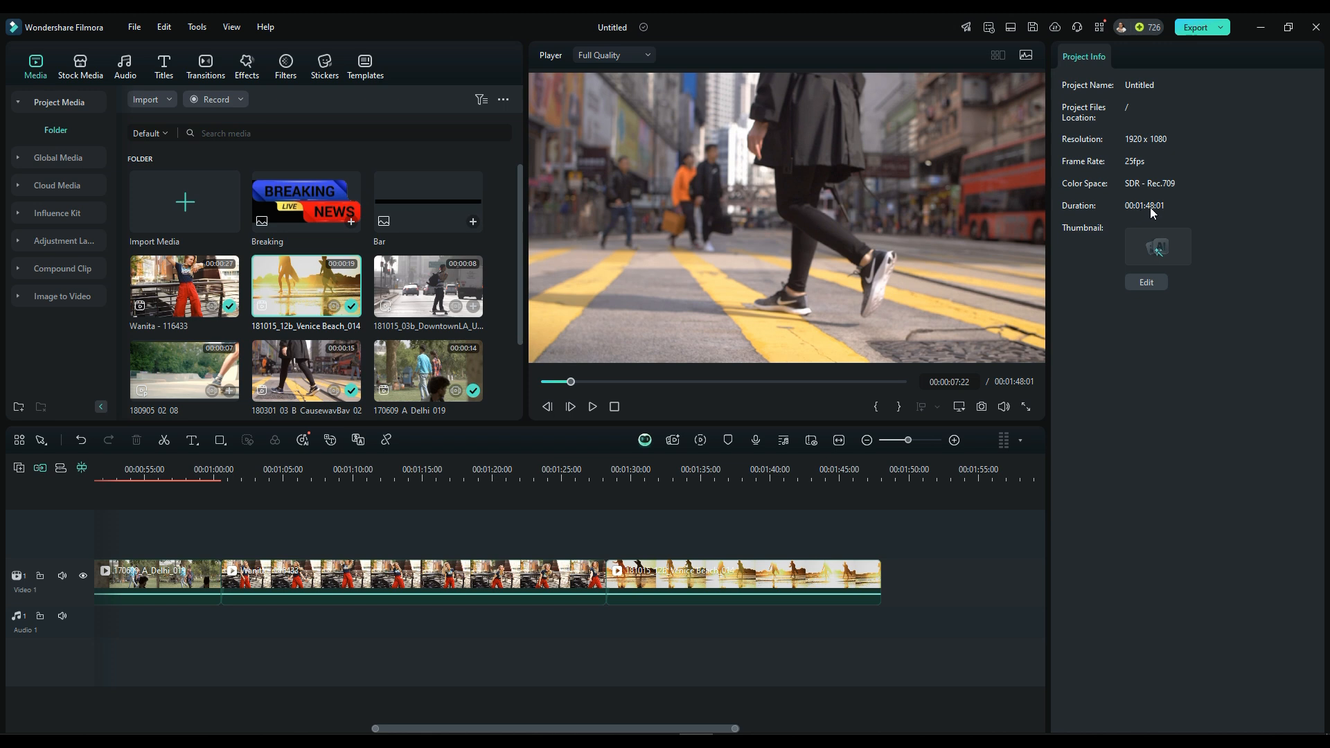
left_click_drag(446, 726, 168, 722)
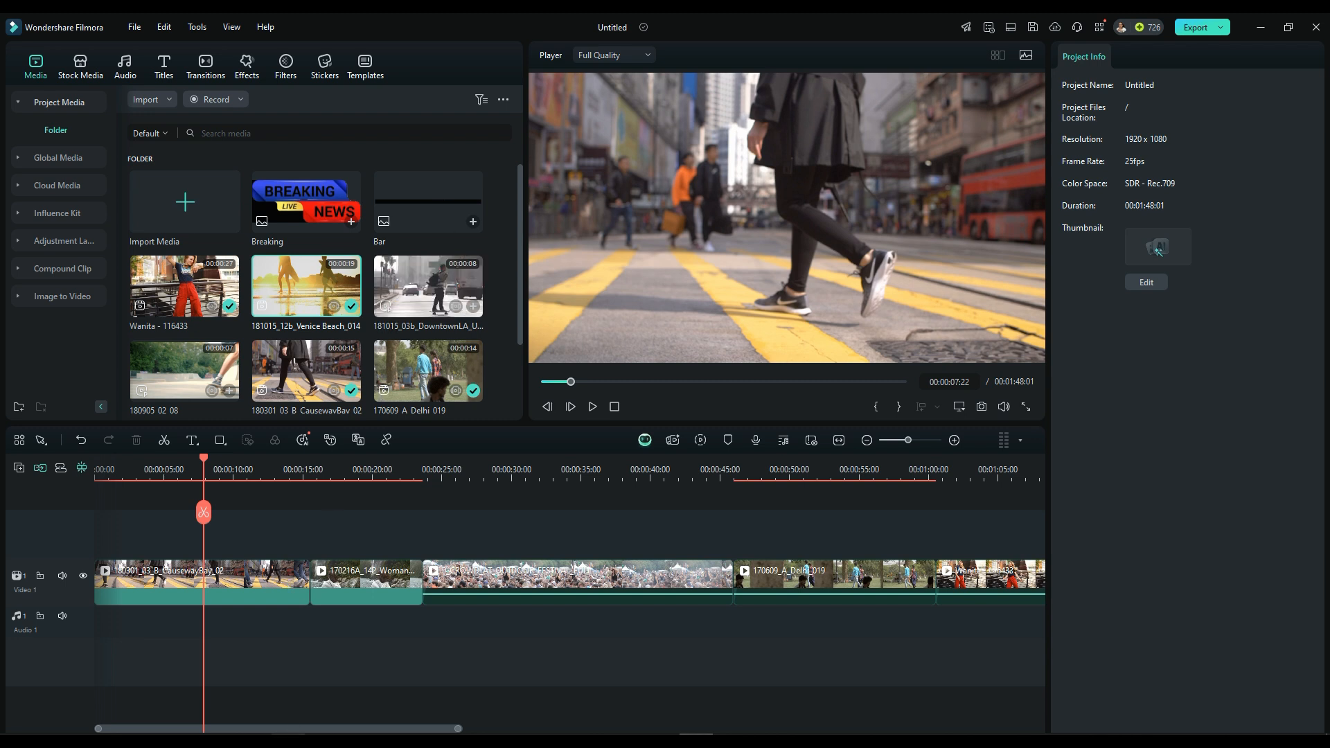
left_click(323, 739)
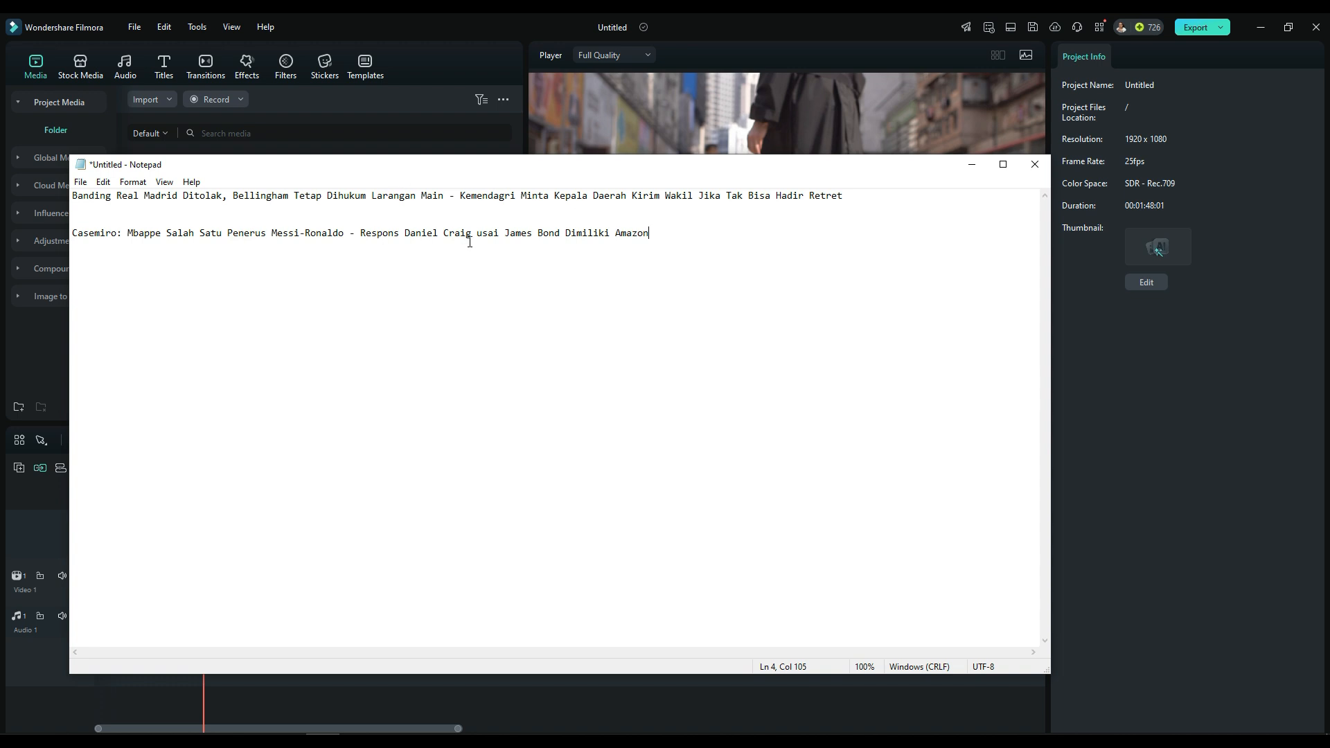
left_click(479, 63)
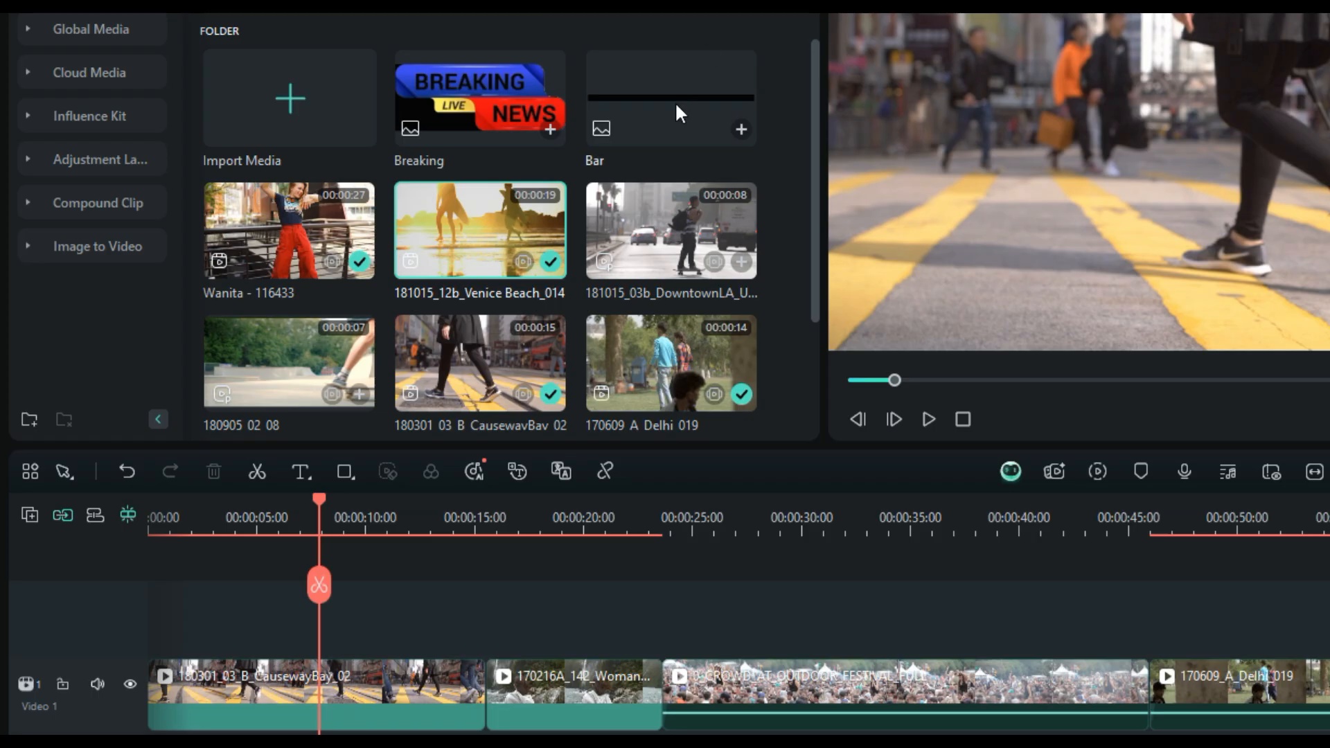
Place the Bar image on a track above the first clip and lower it near the frame's bottom edge, at about X 0, Y -450.40 px.
left_click_drag(419, 211, 241, 487)
left_click_drag(379, 545, 228, 640)
left_click(202, 516)
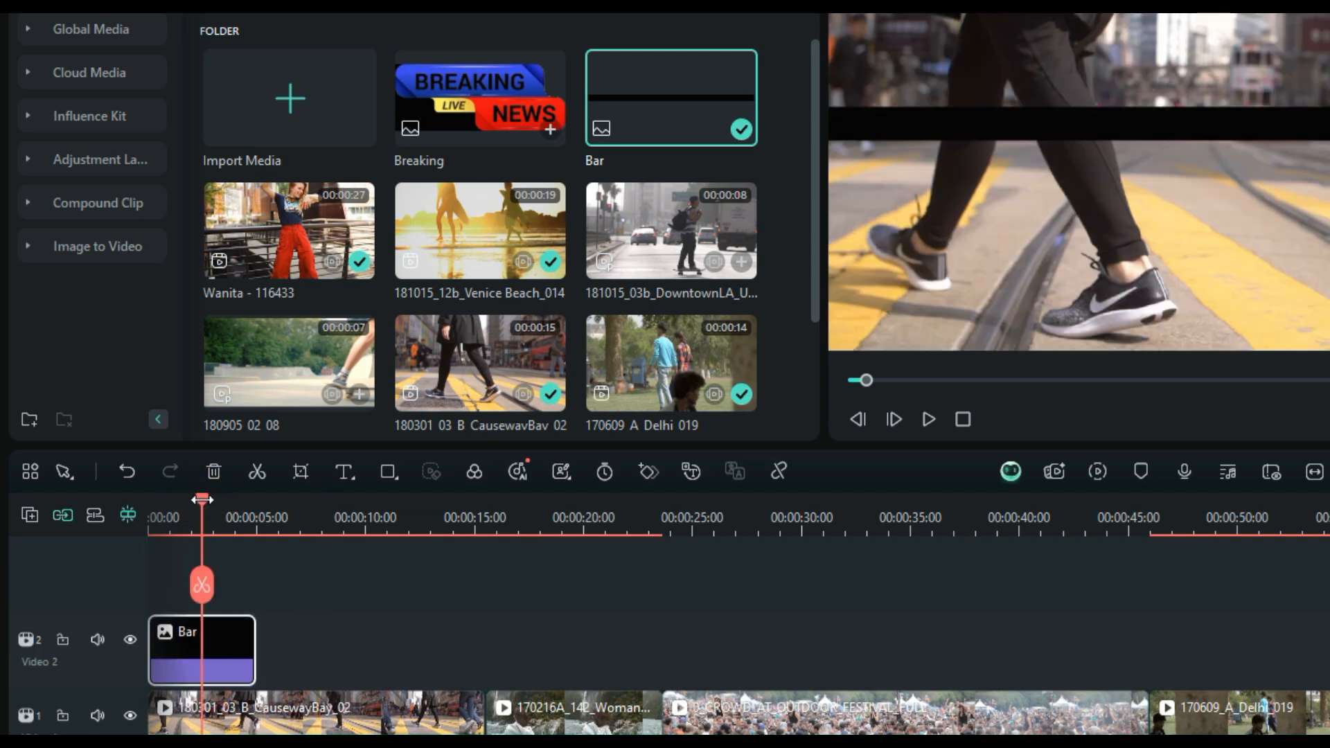
left_click_drag(1033, 118, 1039, 273)
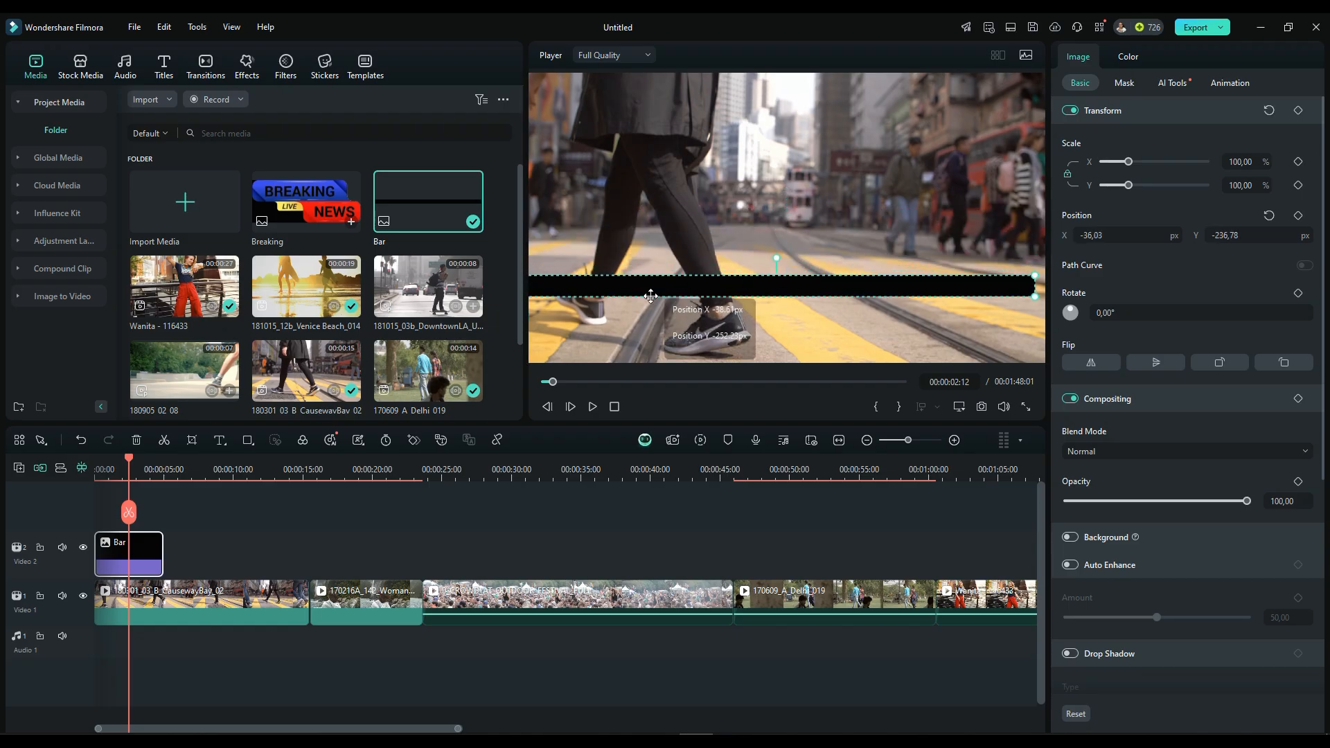
left_click_drag(662, 312, 659, 331)
left_click_drag(946, 344, 944, 349)
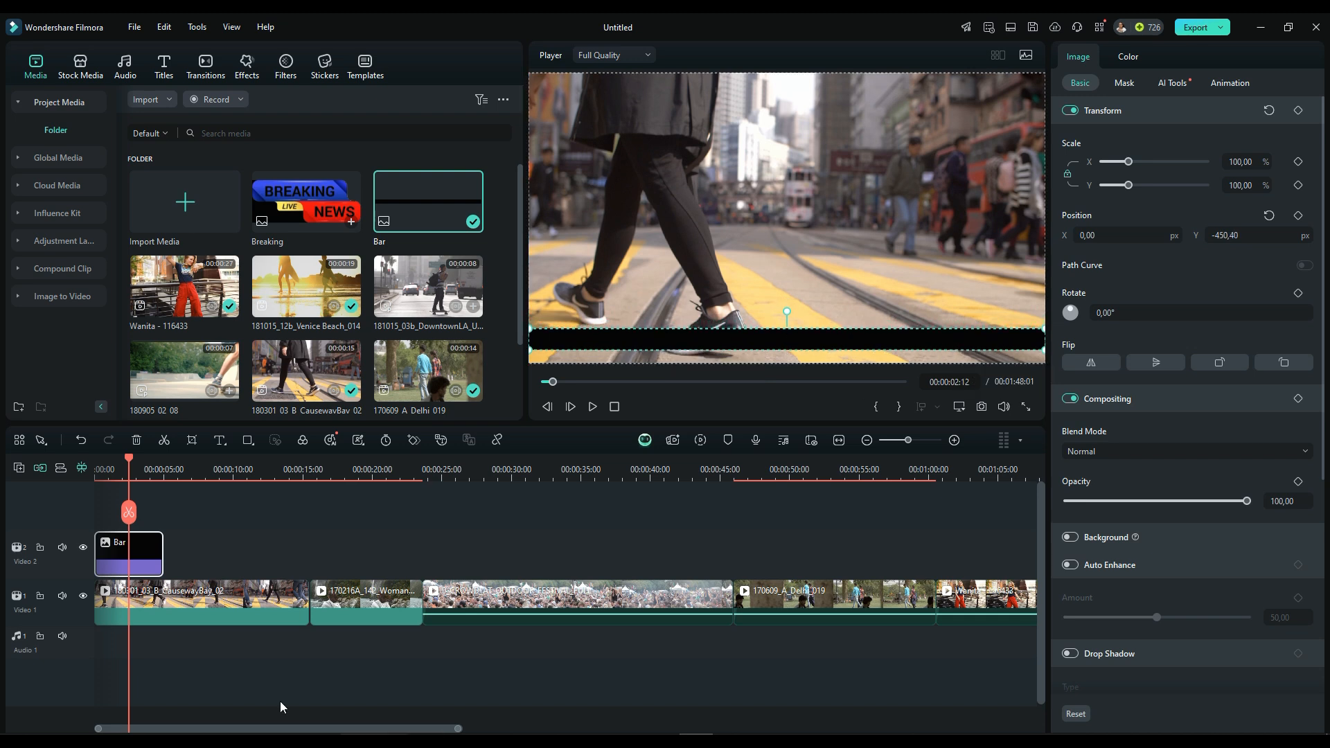
Extend the Bar clip to the end of the last video clip and preview it partway through the video.
left_click_drag(171, 560, 833, 561)
left_click_drag(909, 444, 896, 443)
left_click_drag(245, 554, 399, 599)
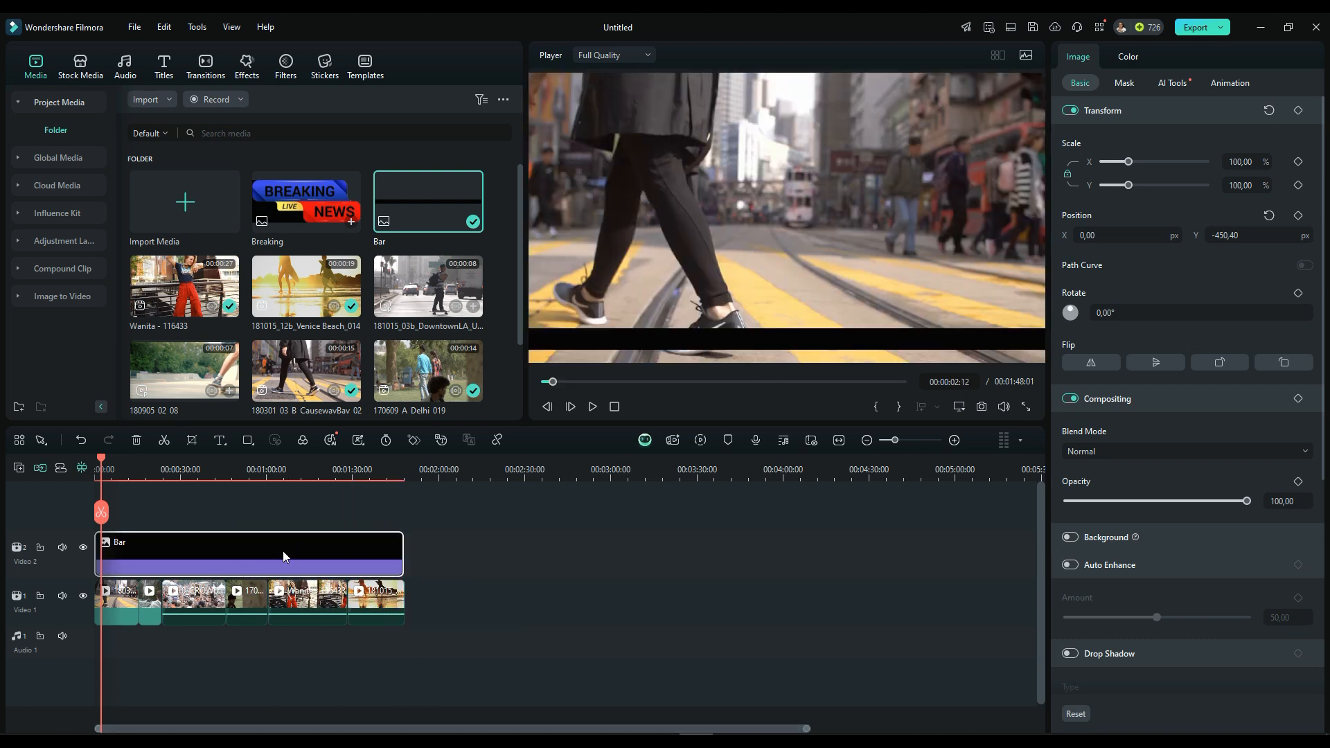
left_click(268, 475)
left_click_drag(275, 478, 288, 506)
left_click(903, 440)
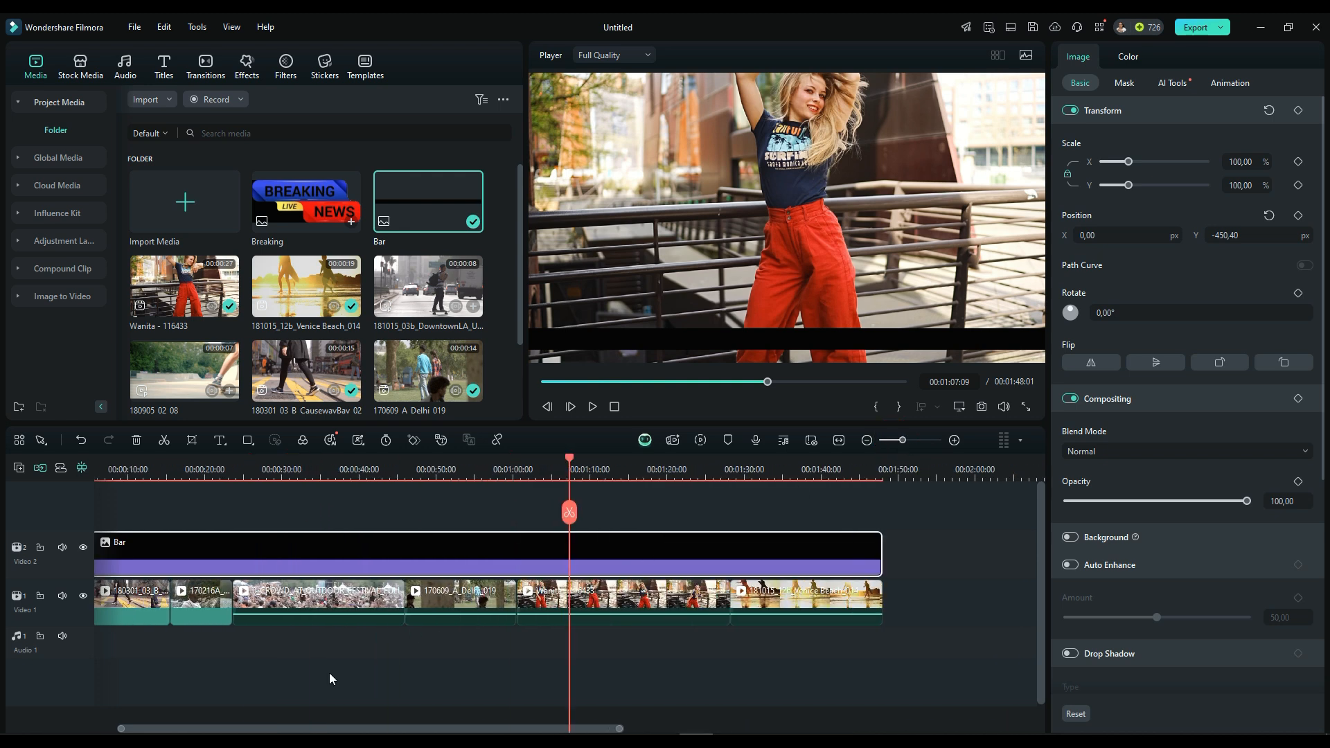
left_click_drag(317, 729, 294, 731)
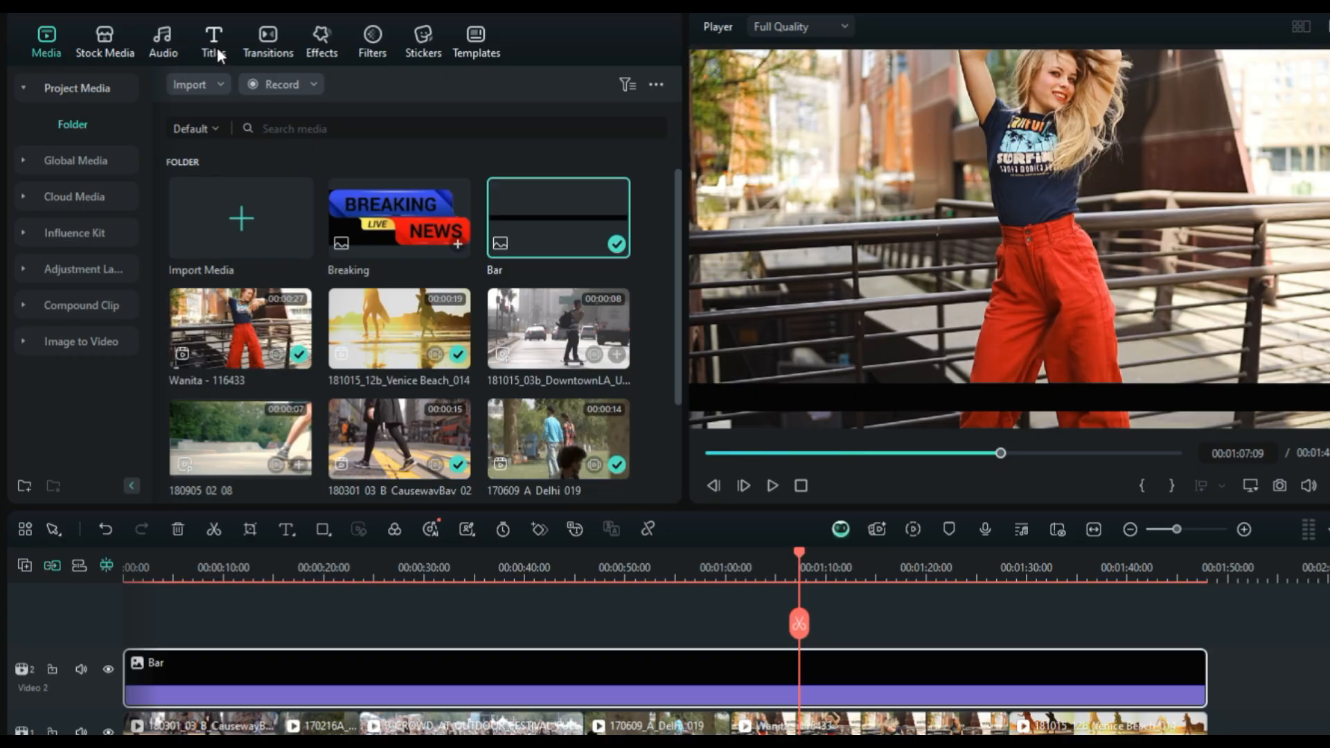
Add the Default Title on a track above Bar at the timeline's start and extend it to the end of the third video clip.
left_click(217, 46)
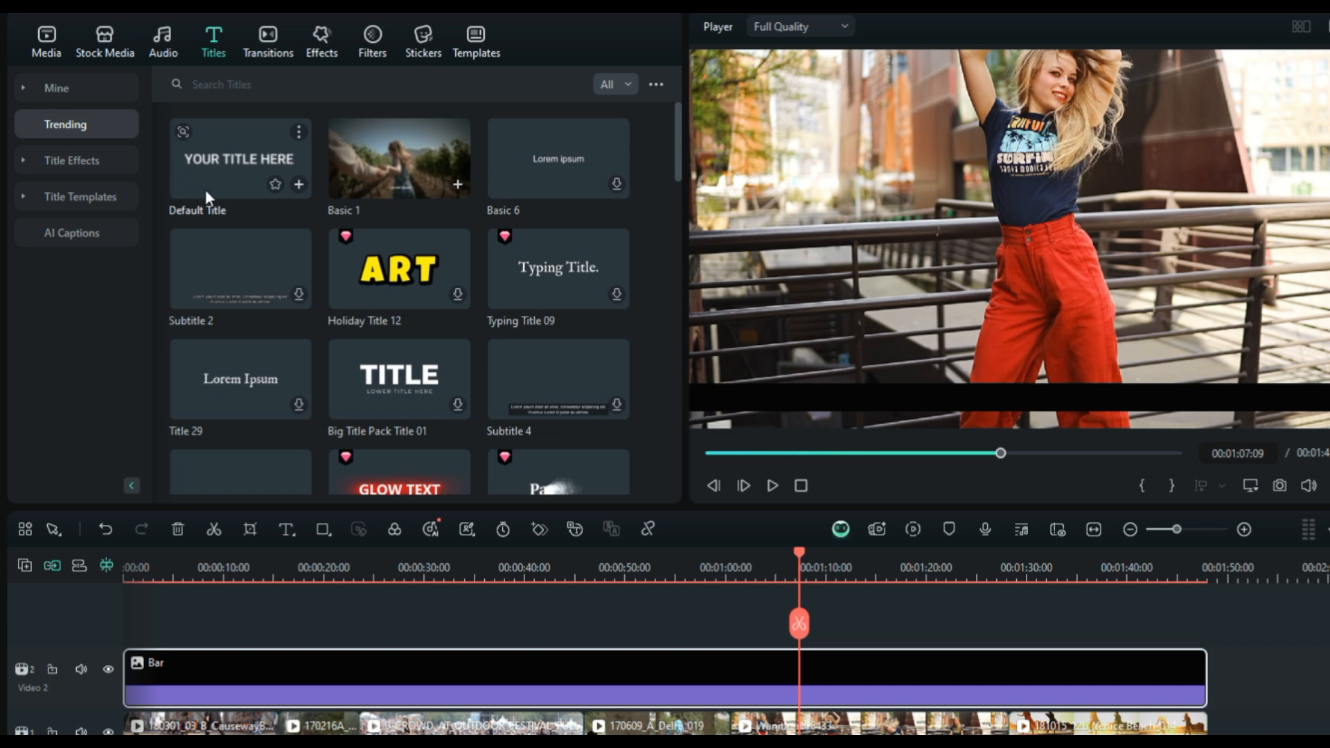
left_click(223, 163)
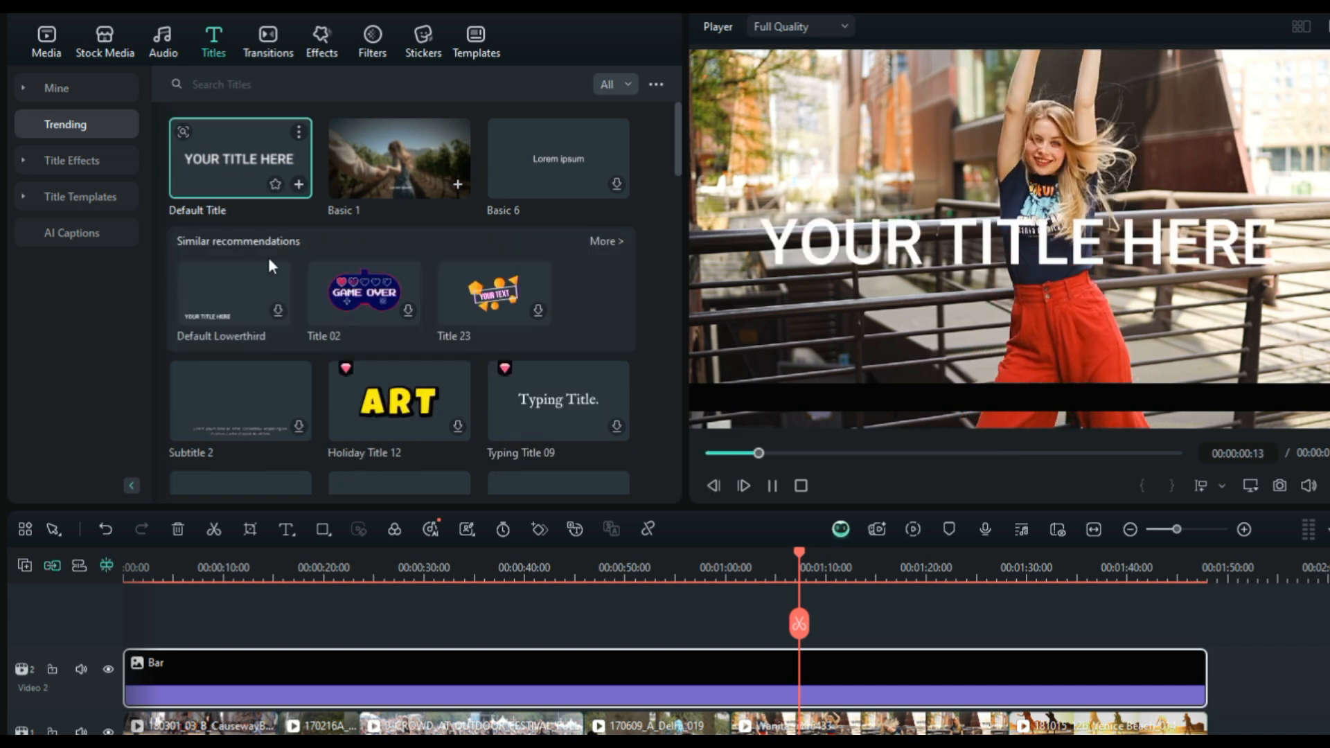
left_click_drag(257, 200, 368, 678)
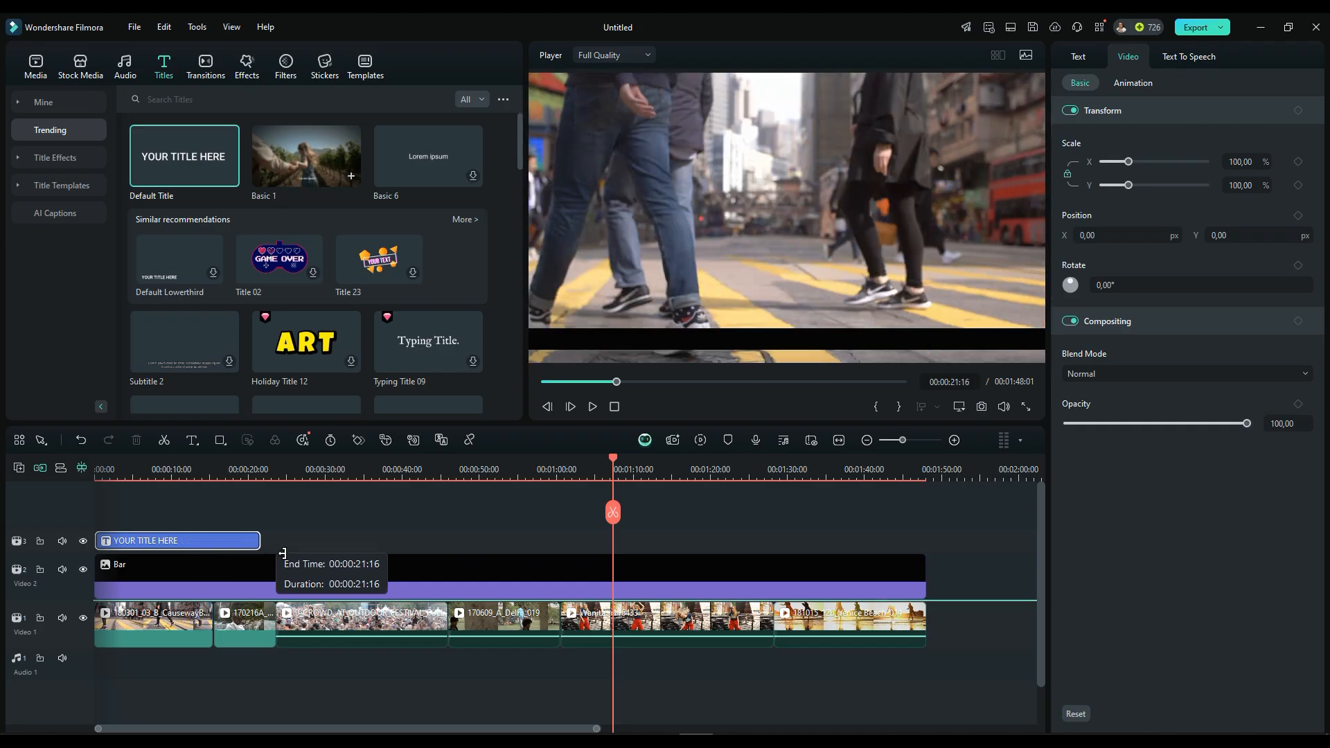
left_click_drag(283, 552, 444, 554)
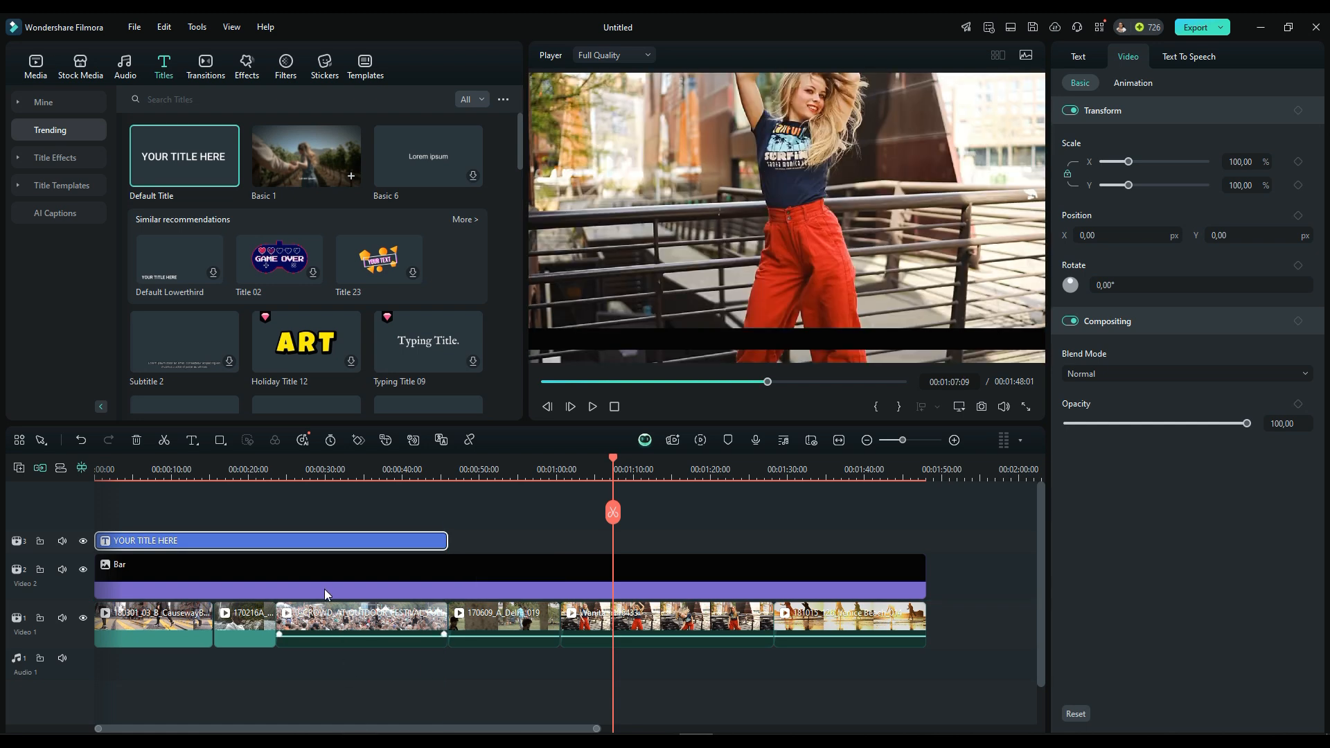
Add the Breaking image on a track above the title, scale it to about 17.29%, and place it over the black bar's left end.
left_click(37, 64)
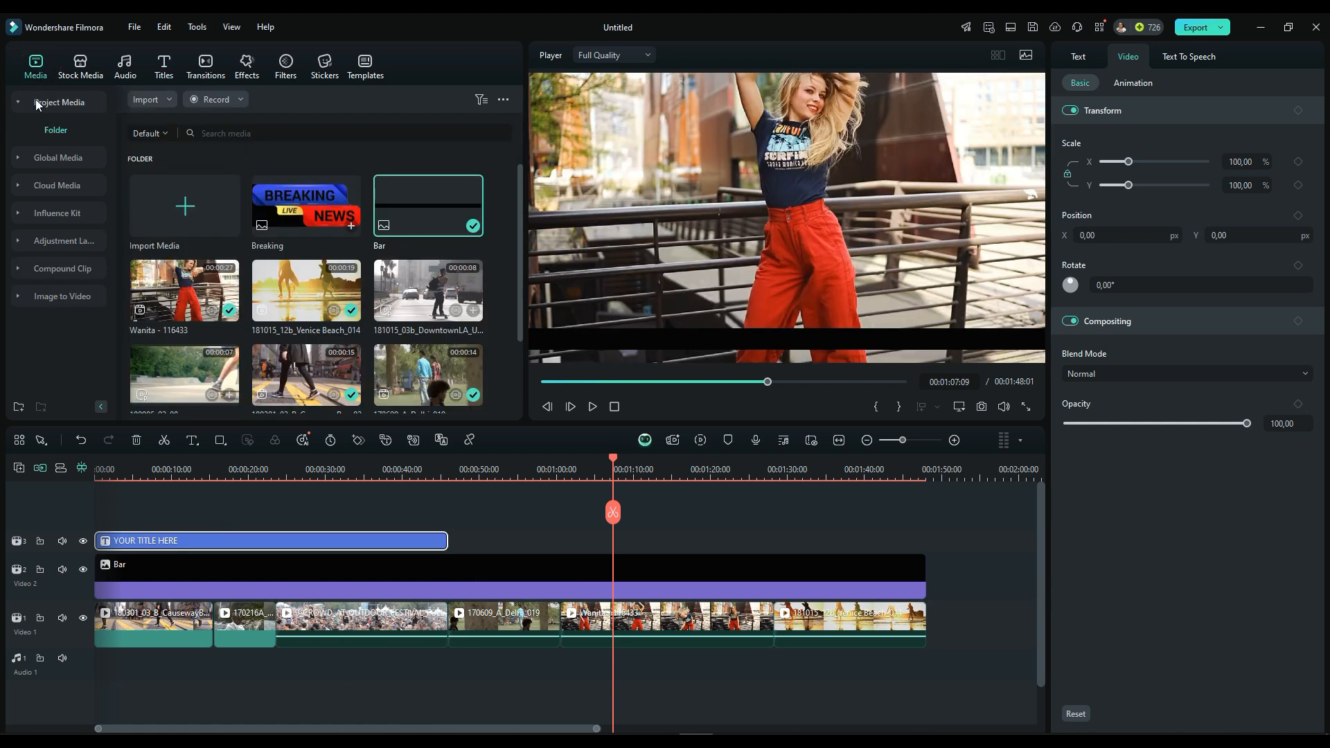
left_click_drag(309, 212, 133, 514)
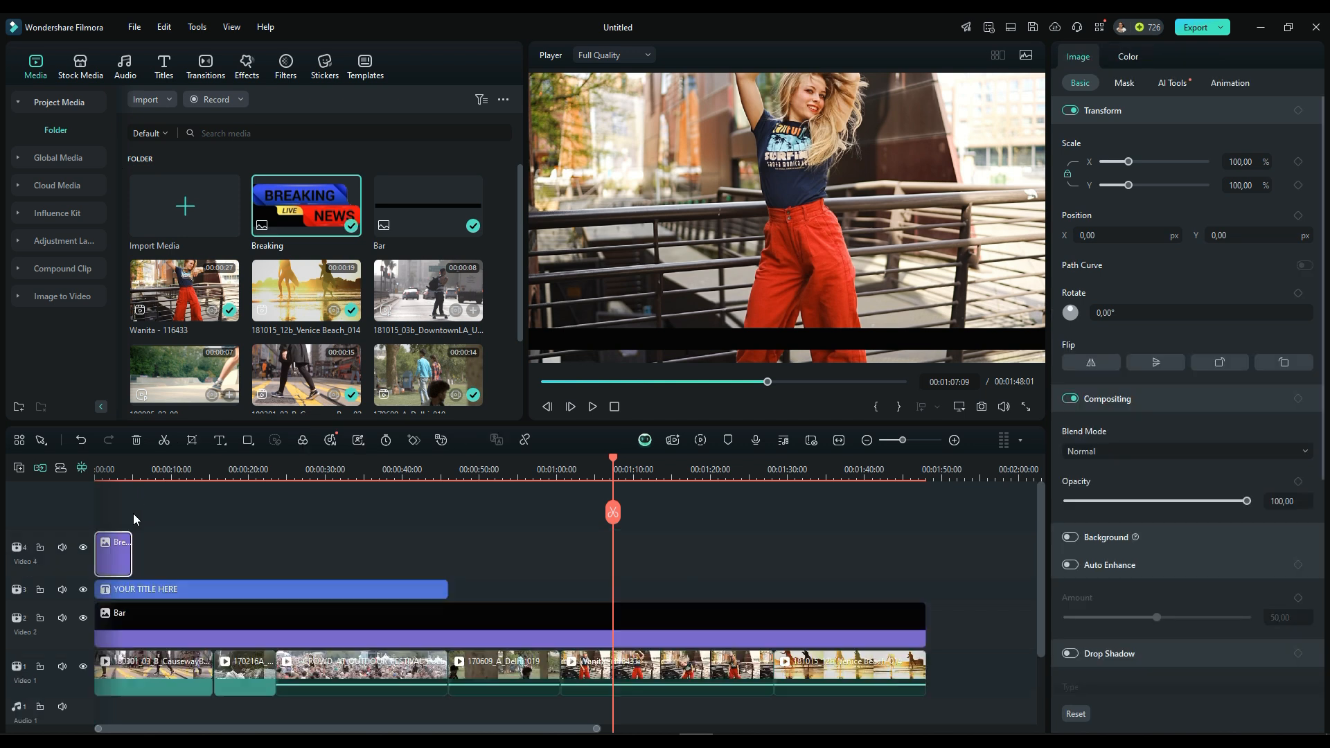
left_click(111, 470)
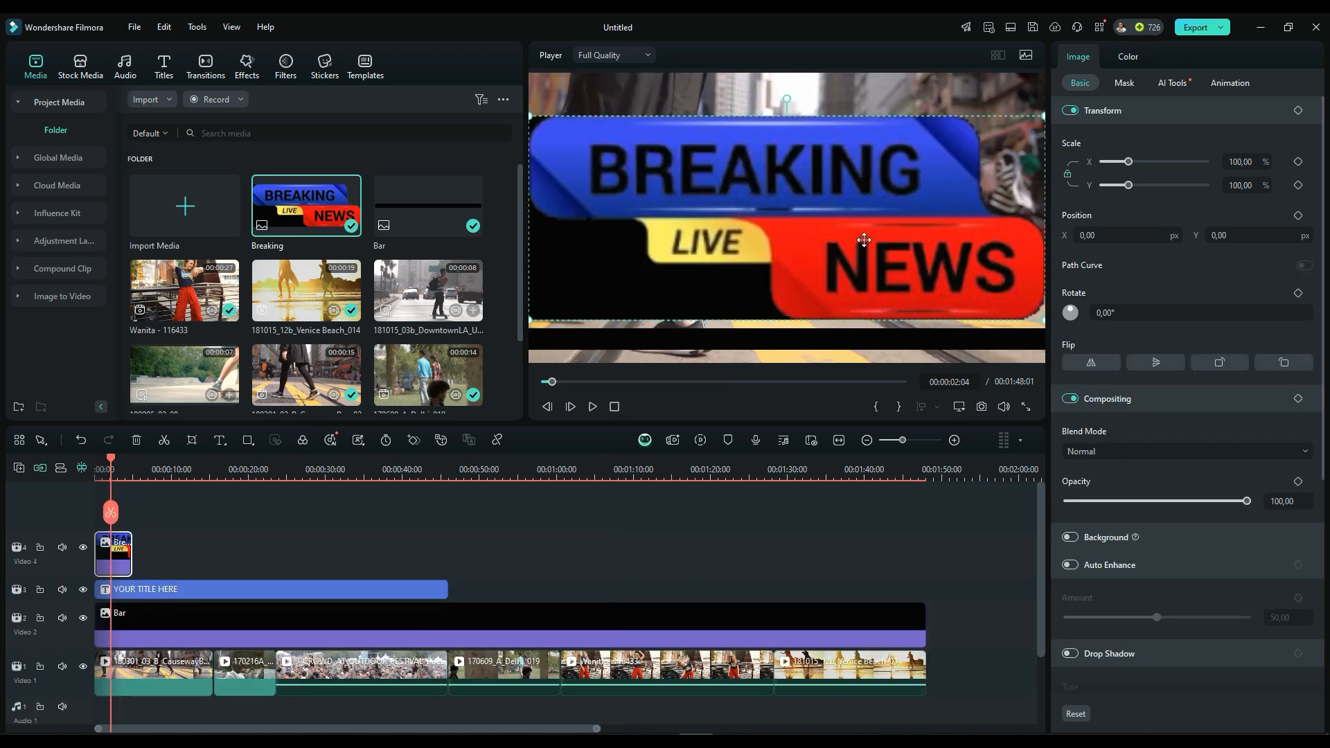
left_click_drag(1044, 116, 583, 333)
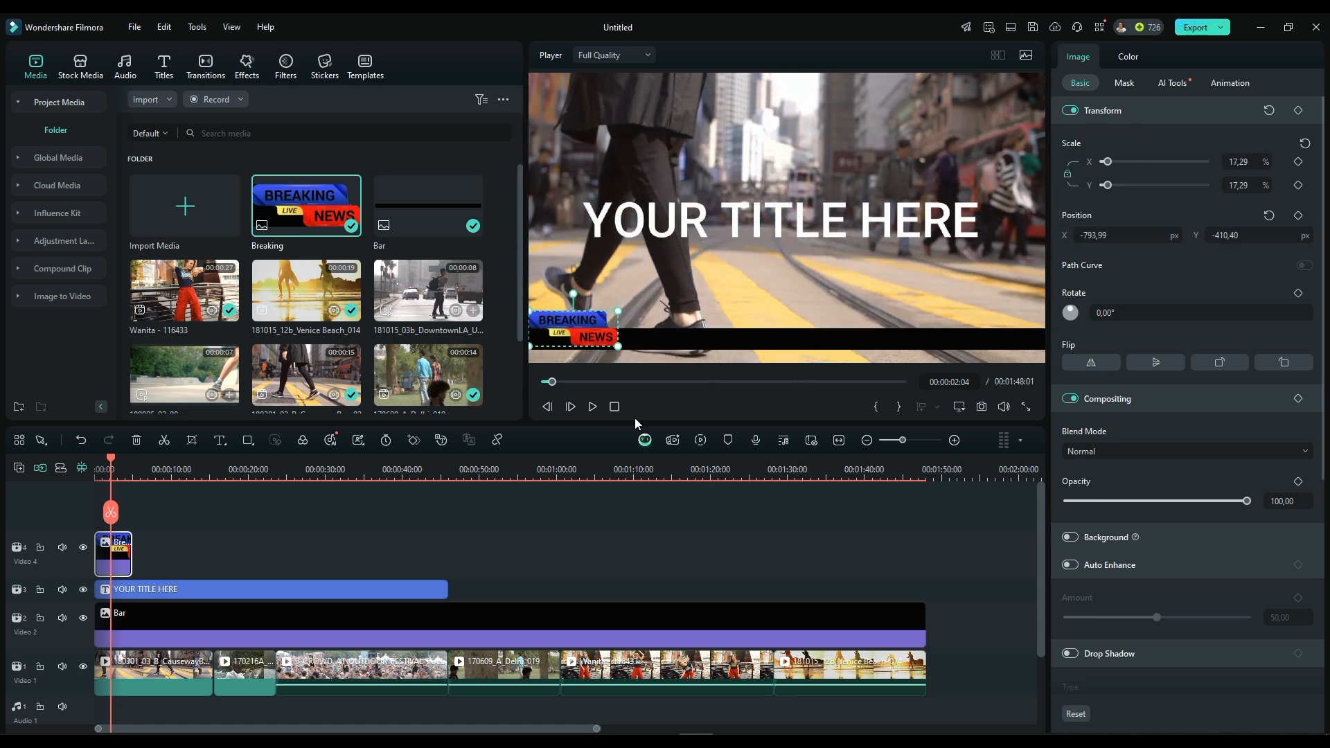
Extend the Breaking clip so it ends together with the Bar clip and the last video clip.
left_click(789, 218)
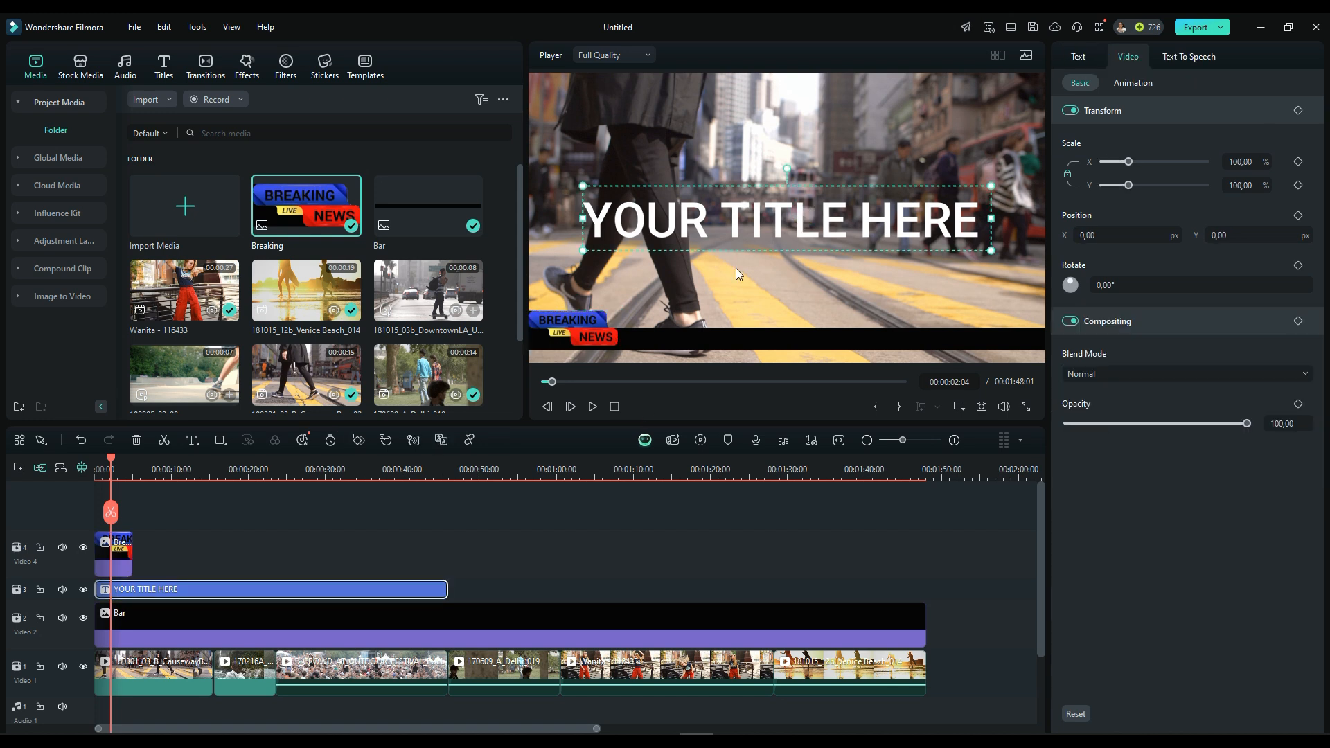
left_click(127, 551)
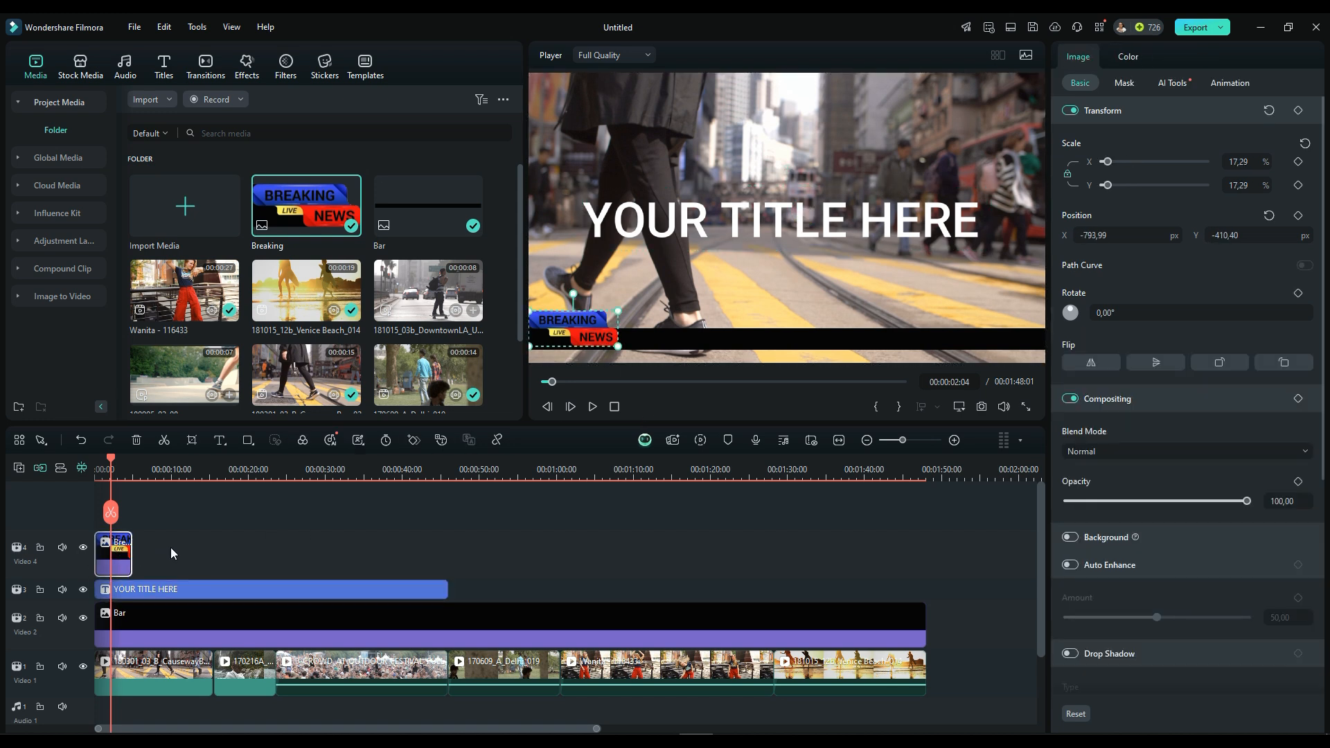
left_click_drag(901, 442, 898, 441)
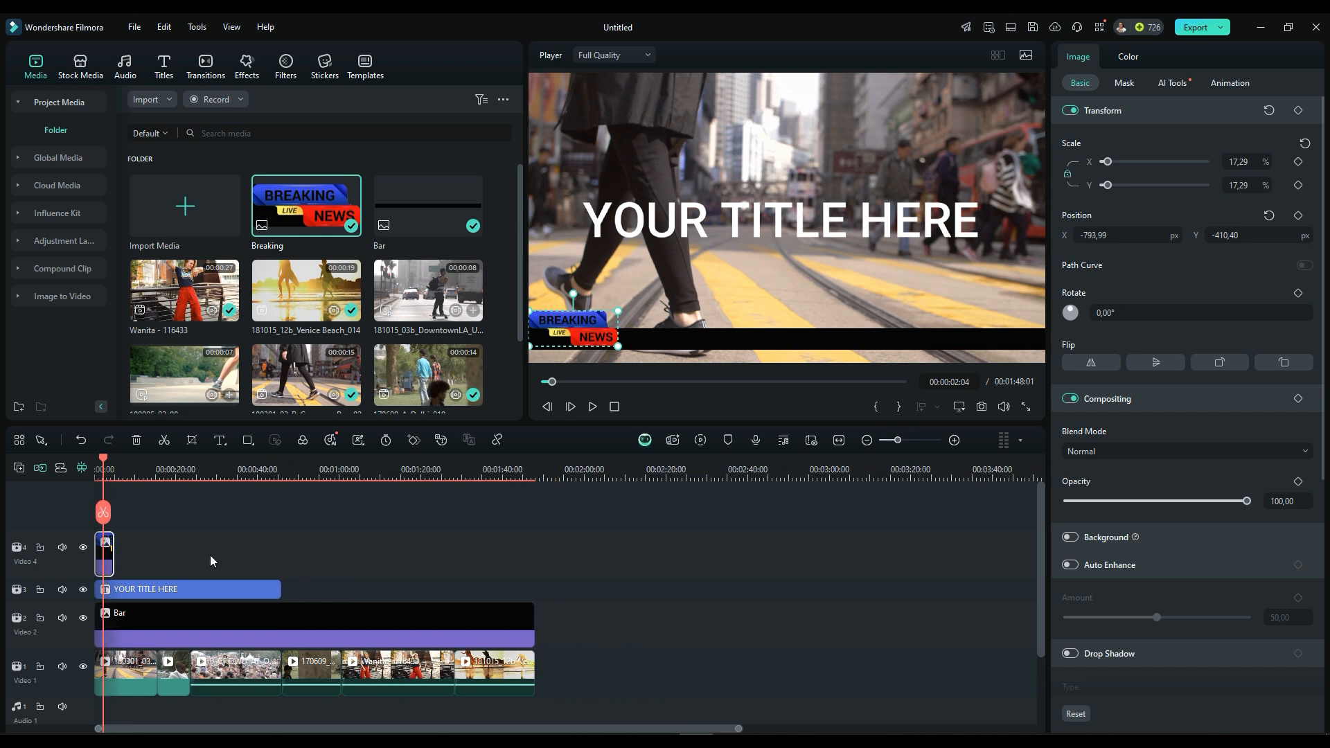
left_click_drag(114, 559, 534, 638)
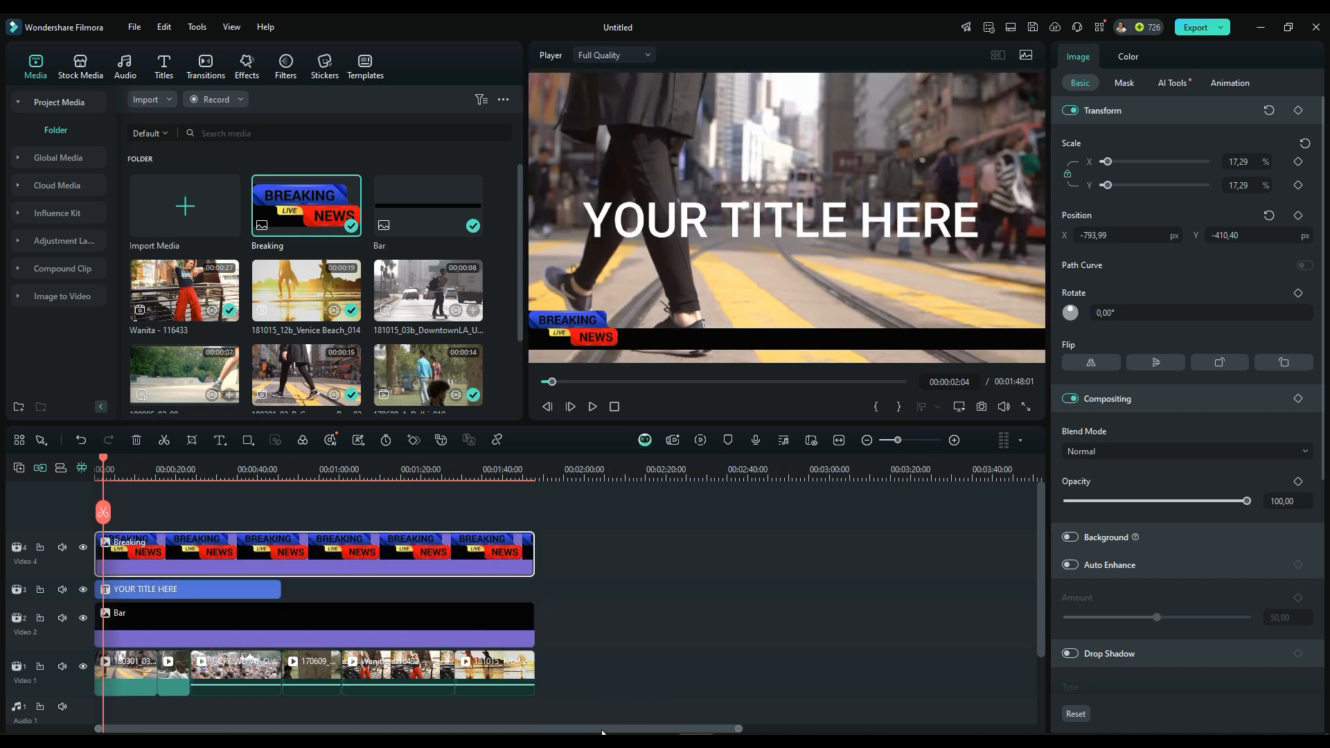
Set the title text's font size to 23.
left_click(953, 440)
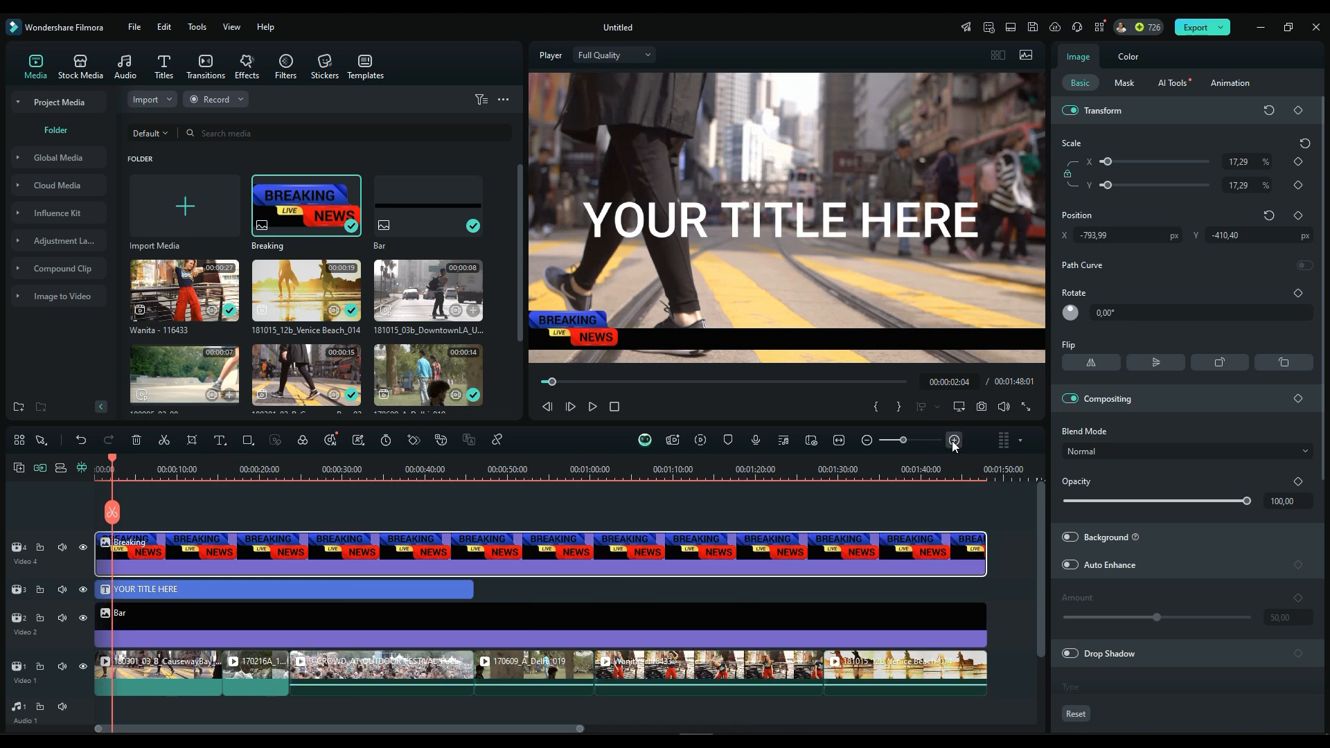
left_click(953, 440)
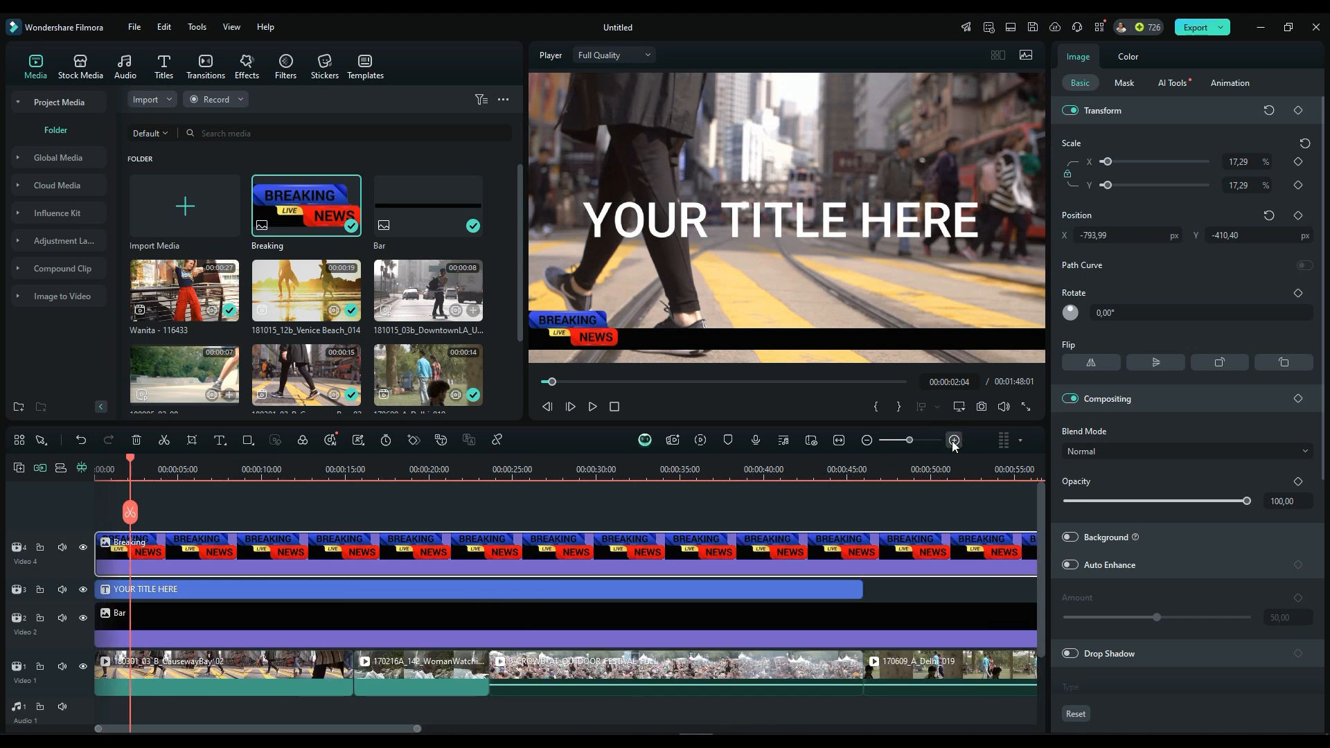
left_click(709, 233)
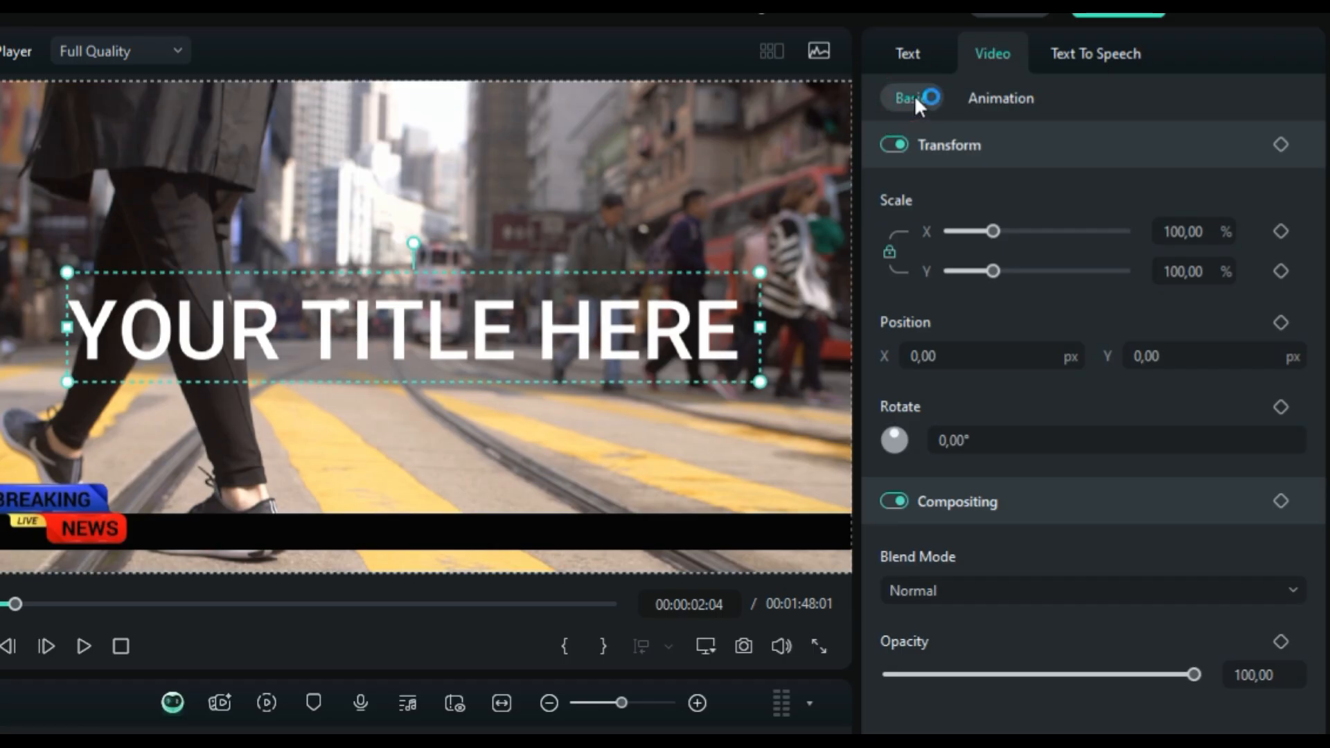
left_click(919, 53)
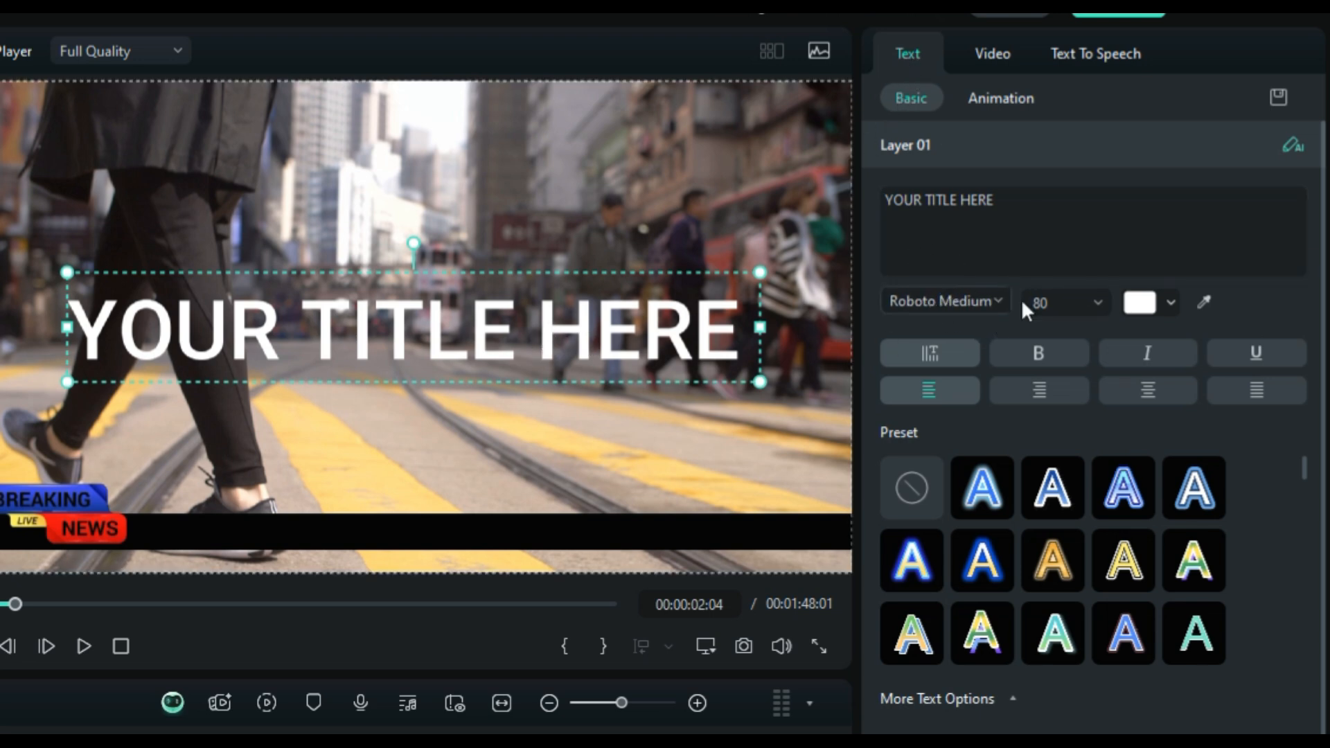
double_click(1065, 304)
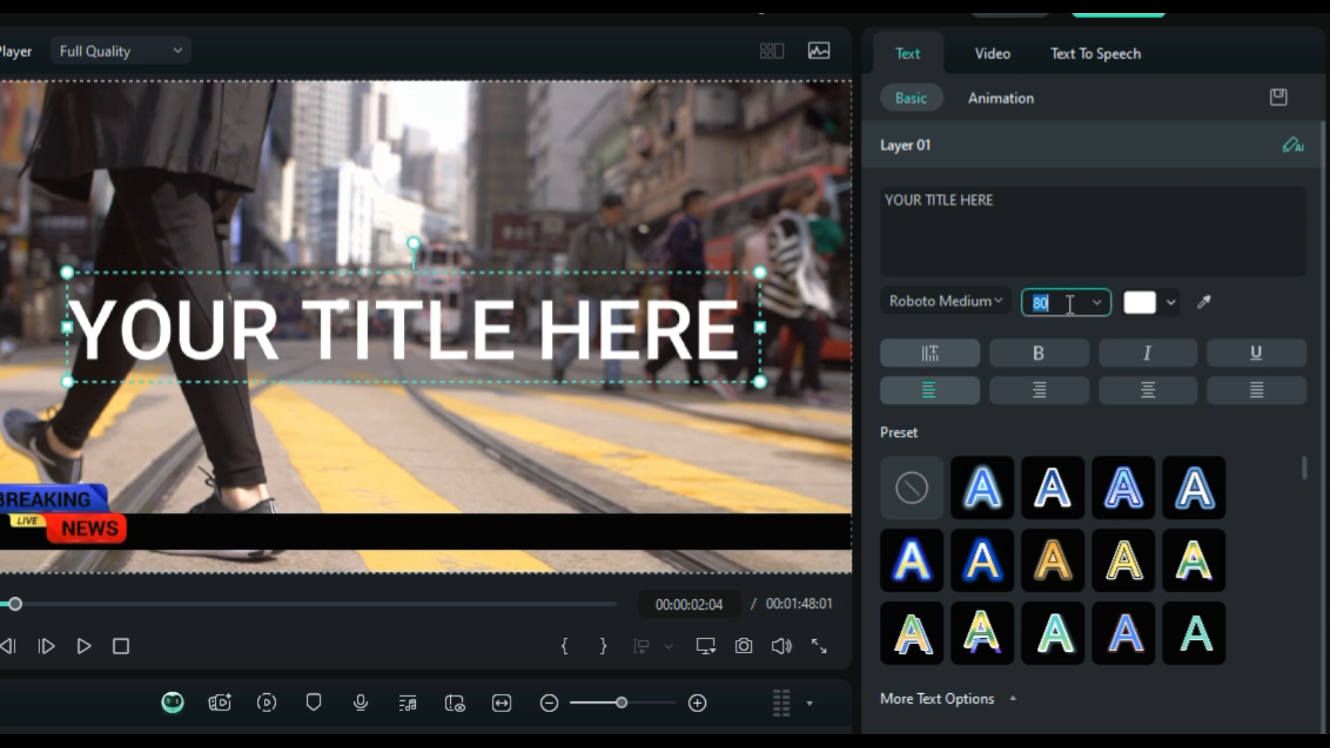
type("23")
key("Return")
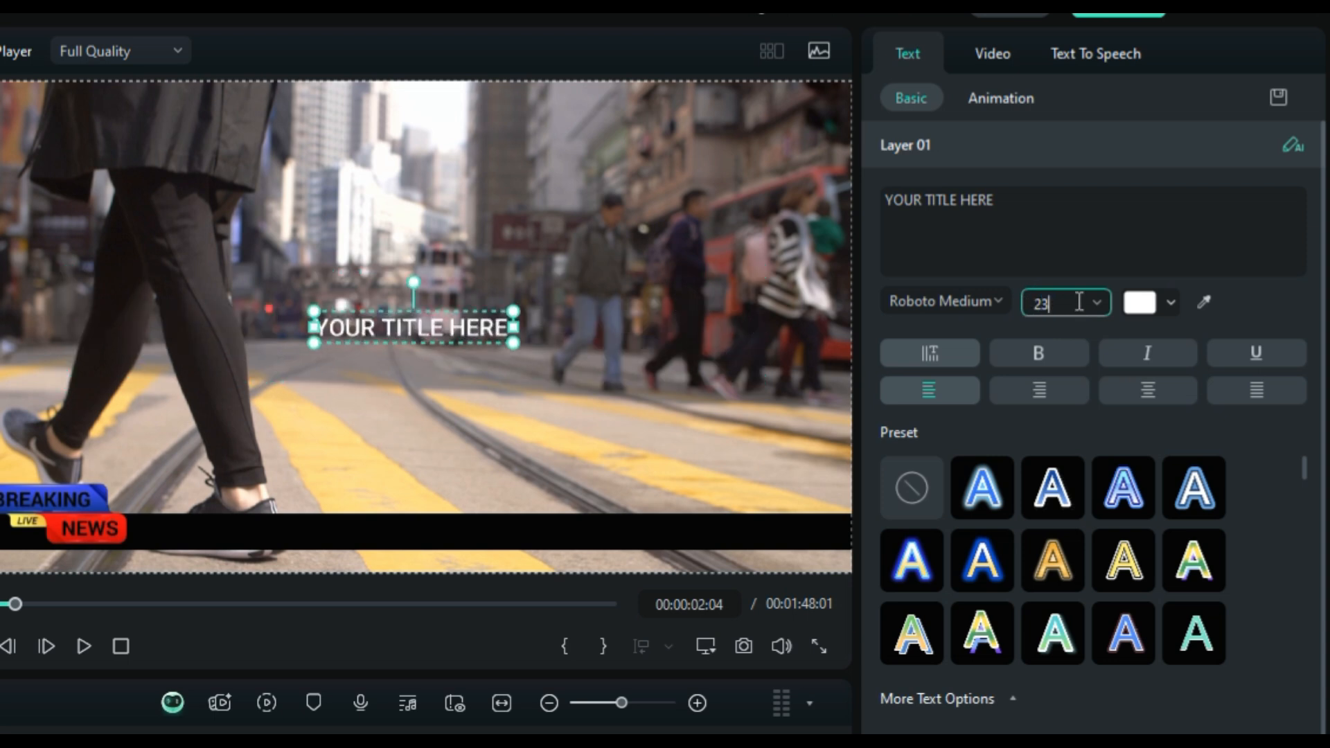
Move the title onto the black bar just right of the Breaking News logo, at about X -383.49, Y -444.90 px.
left_click(507, 364)
left_click_drag(442, 331, 317, 533)
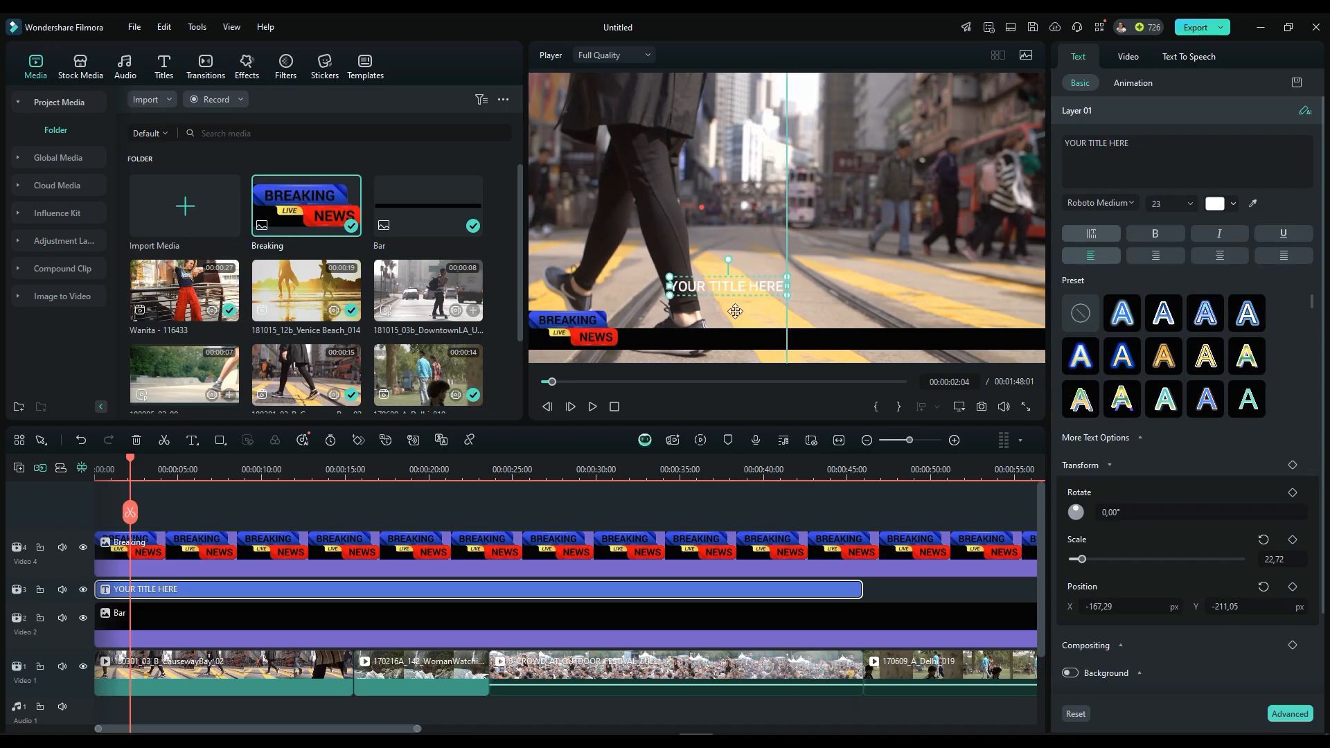
left_click_drag(728, 339, 654, 346)
left_click(906, 234)
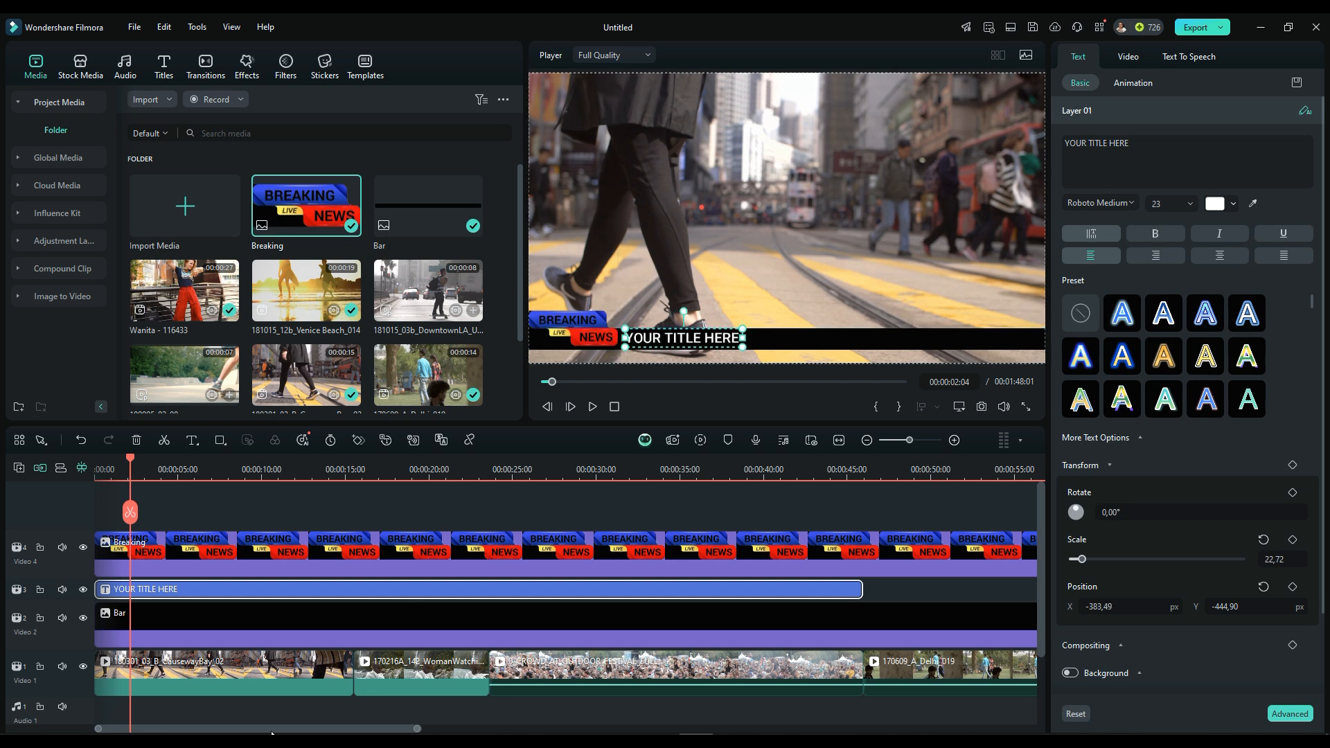
Switch to Notepad and copy the first headline line, from "Banding Real Madrid Ditolak" to "Bisa Hadir Retret".
left_click(324, 740)
left_click_drag(878, 211, 124, 208)
right_click(123, 209)
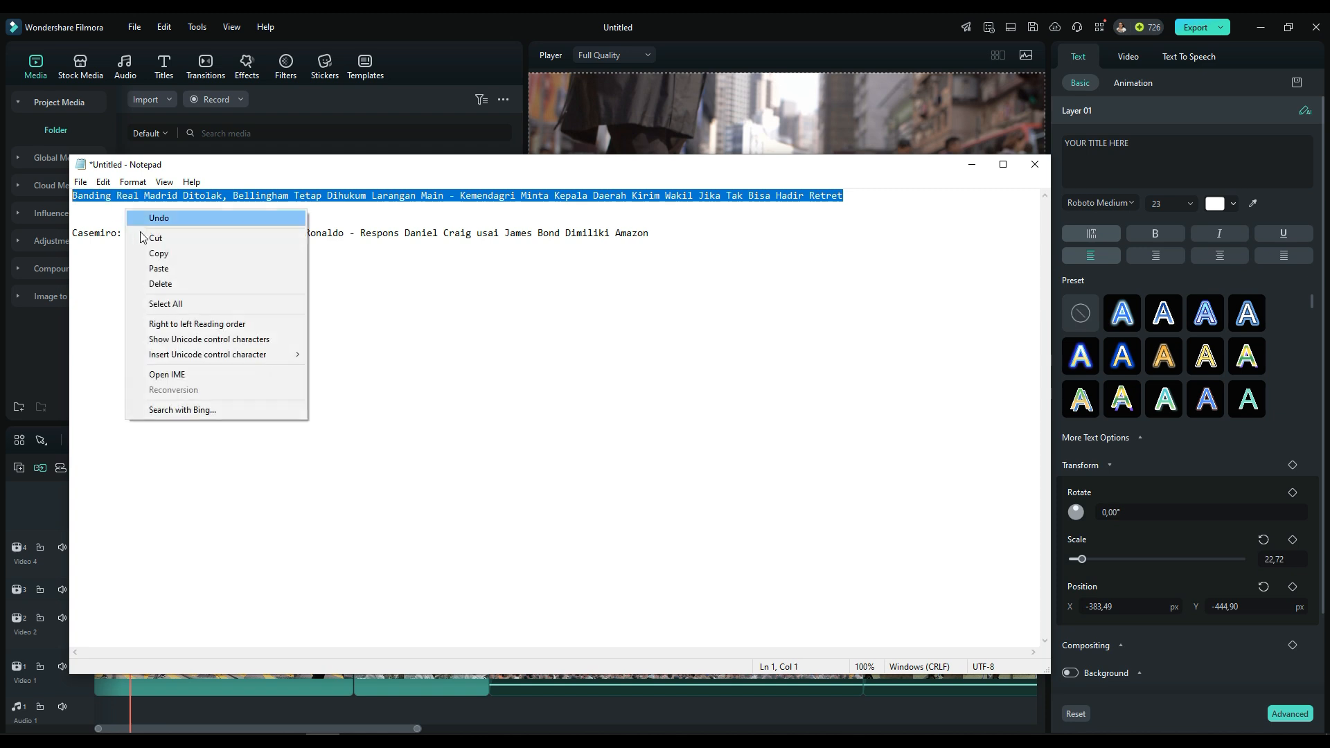
left_click(149, 254)
Return to Filmora and replace the title's placeholder text with the copied headline.
left_click(694, 741)
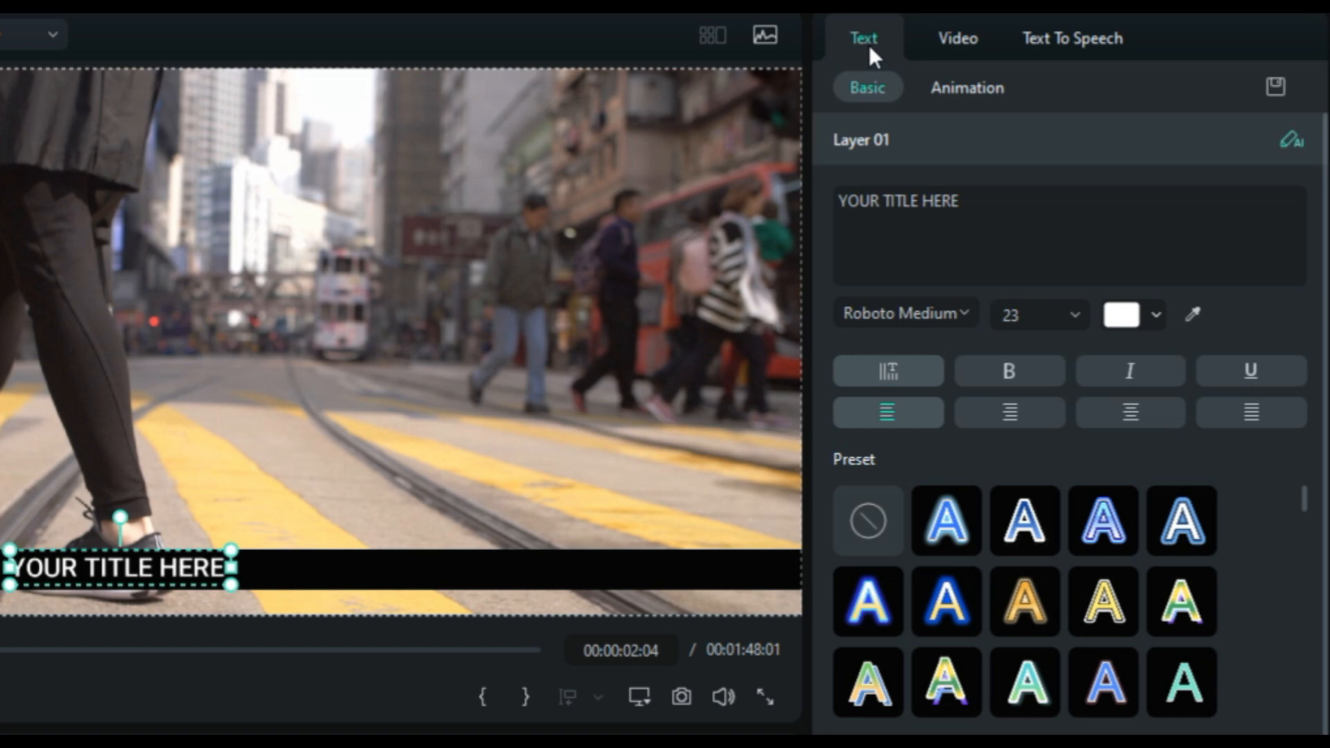
left_click(982, 204)
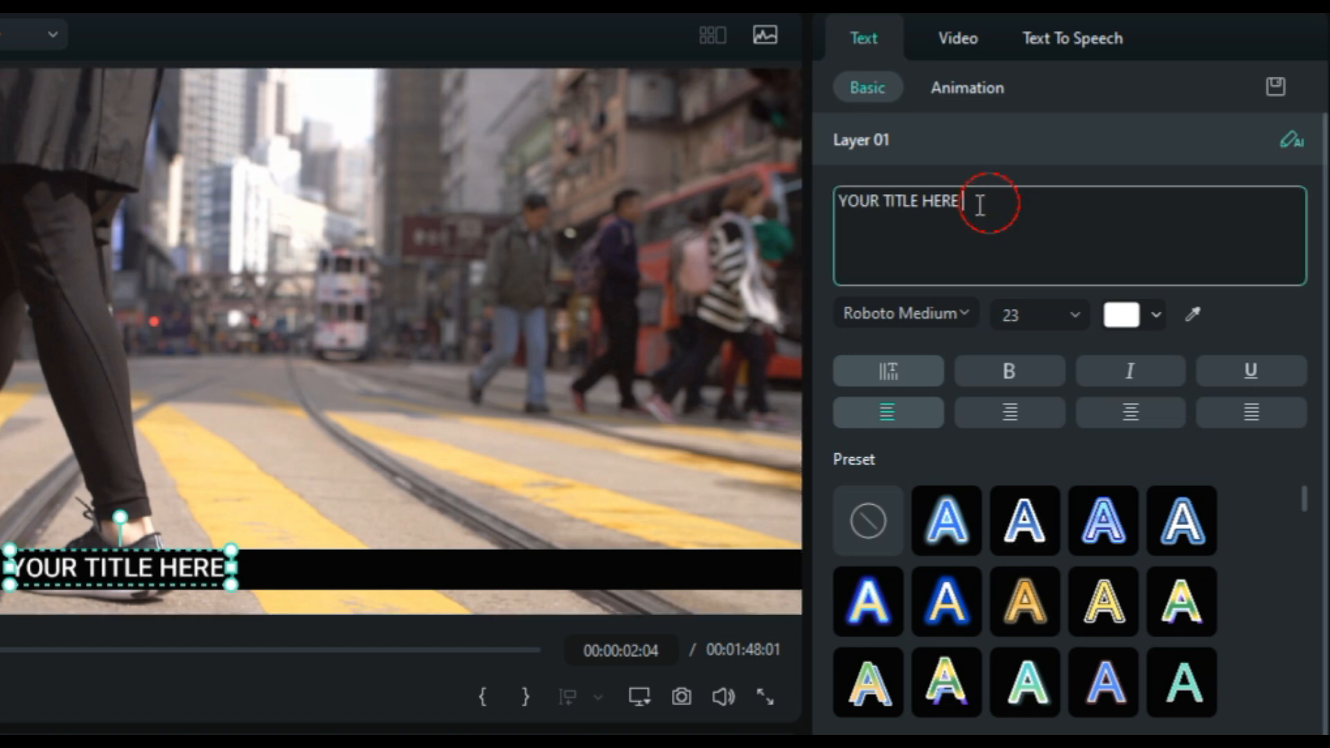
left_click_drag(980, 205, 791, 208)
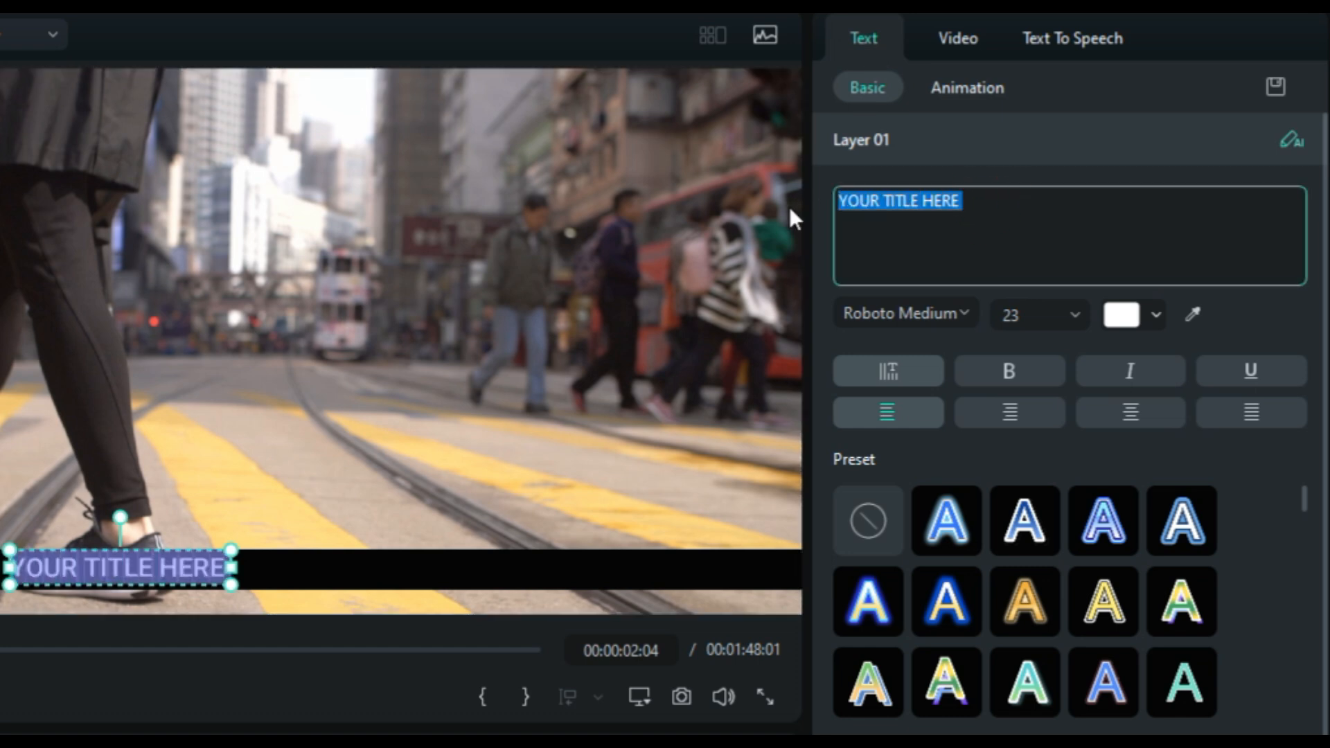
key("BackSpace")
key("ctrl+v")
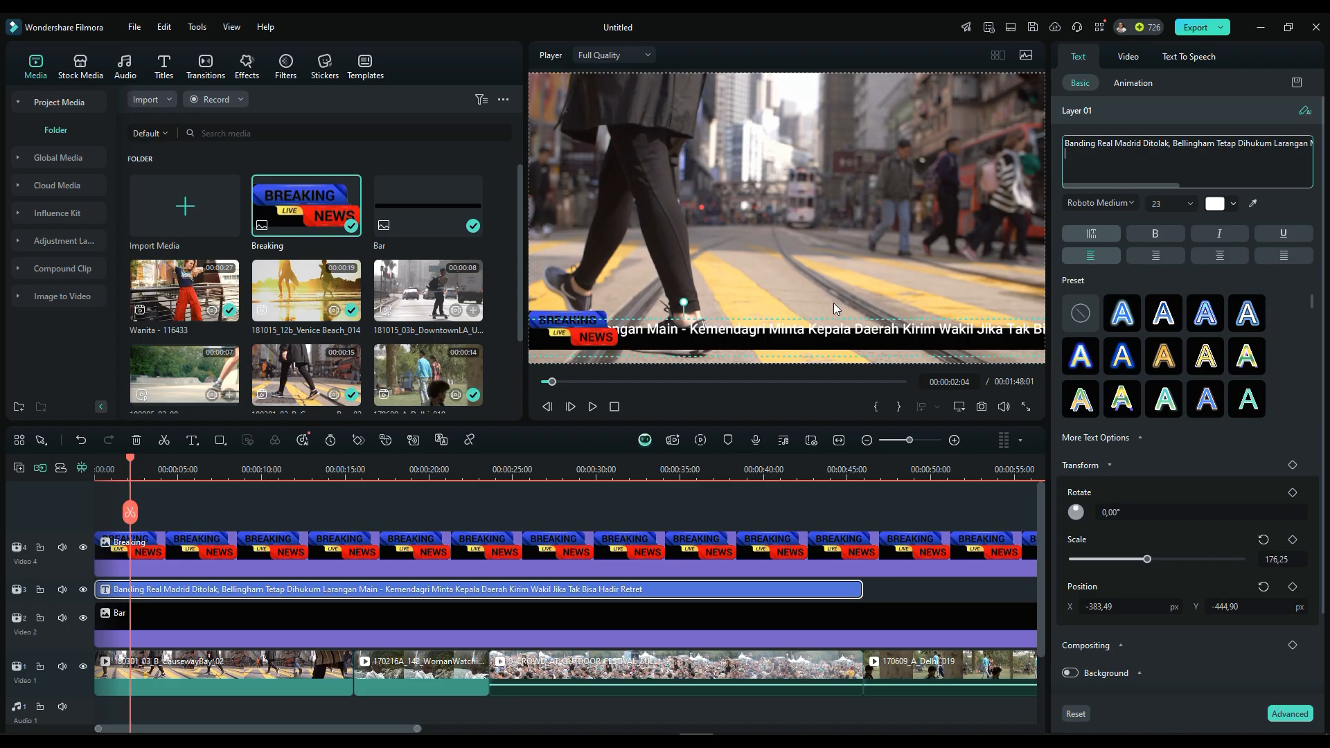
Move the headline title down and left onto the black bar, at about X -627.99, Y -479.40 px.
left_click(393, 481)
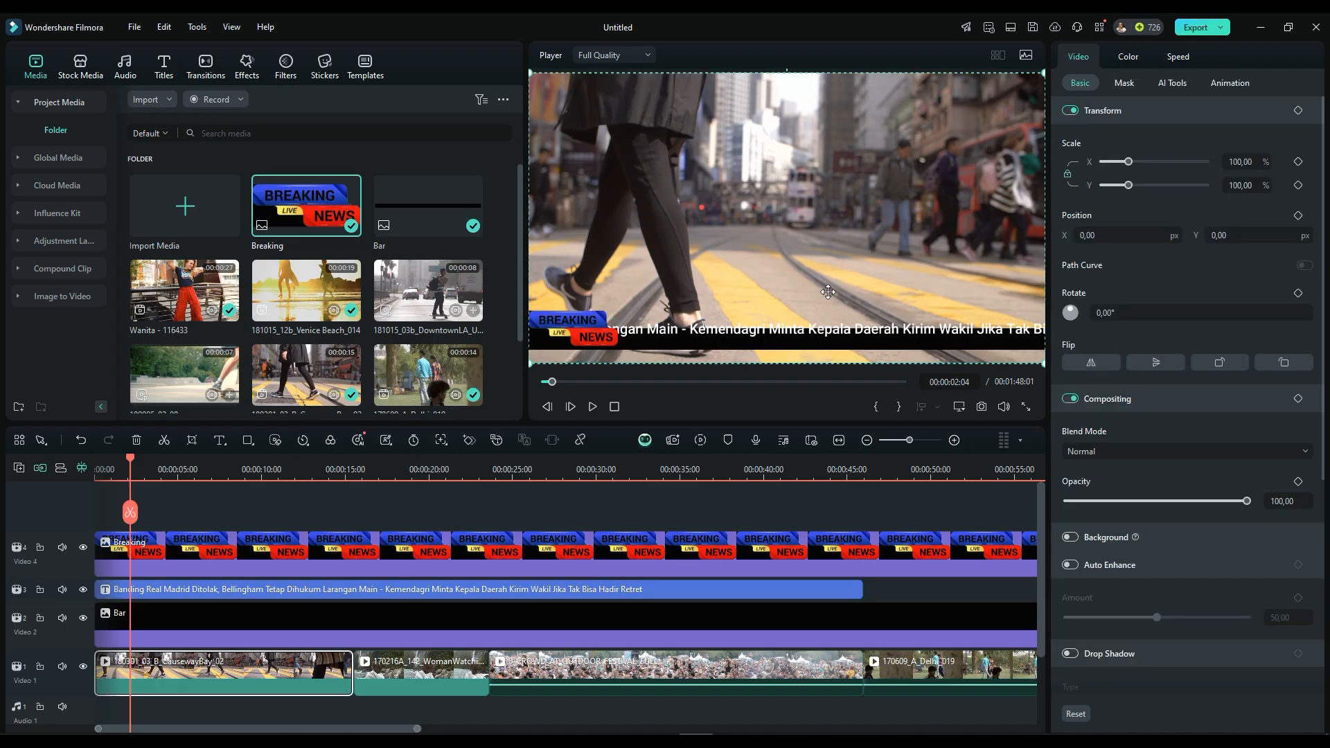
left_click(829, 330)
left_click_drag(829, 331, 766, 339)
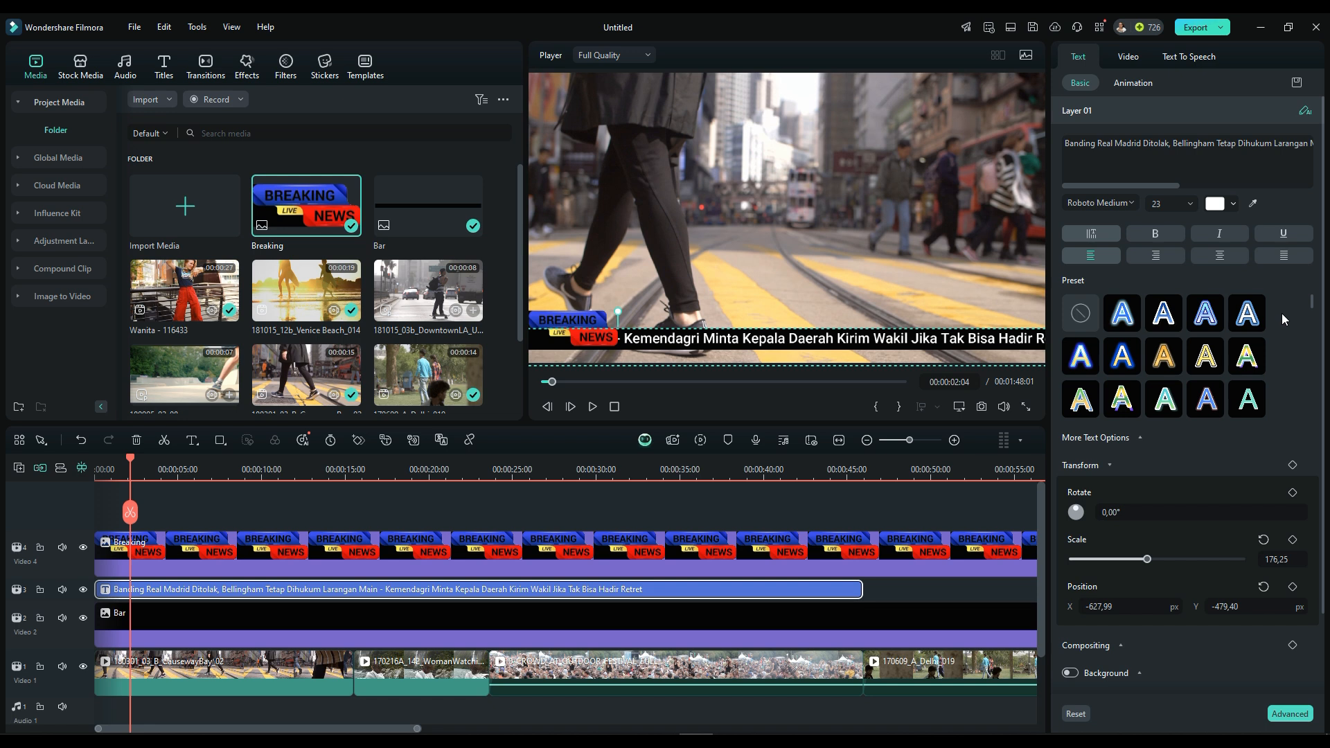
Try a light yellow-green and a light blue as the headline's text colour.
left_click(1233, 204)
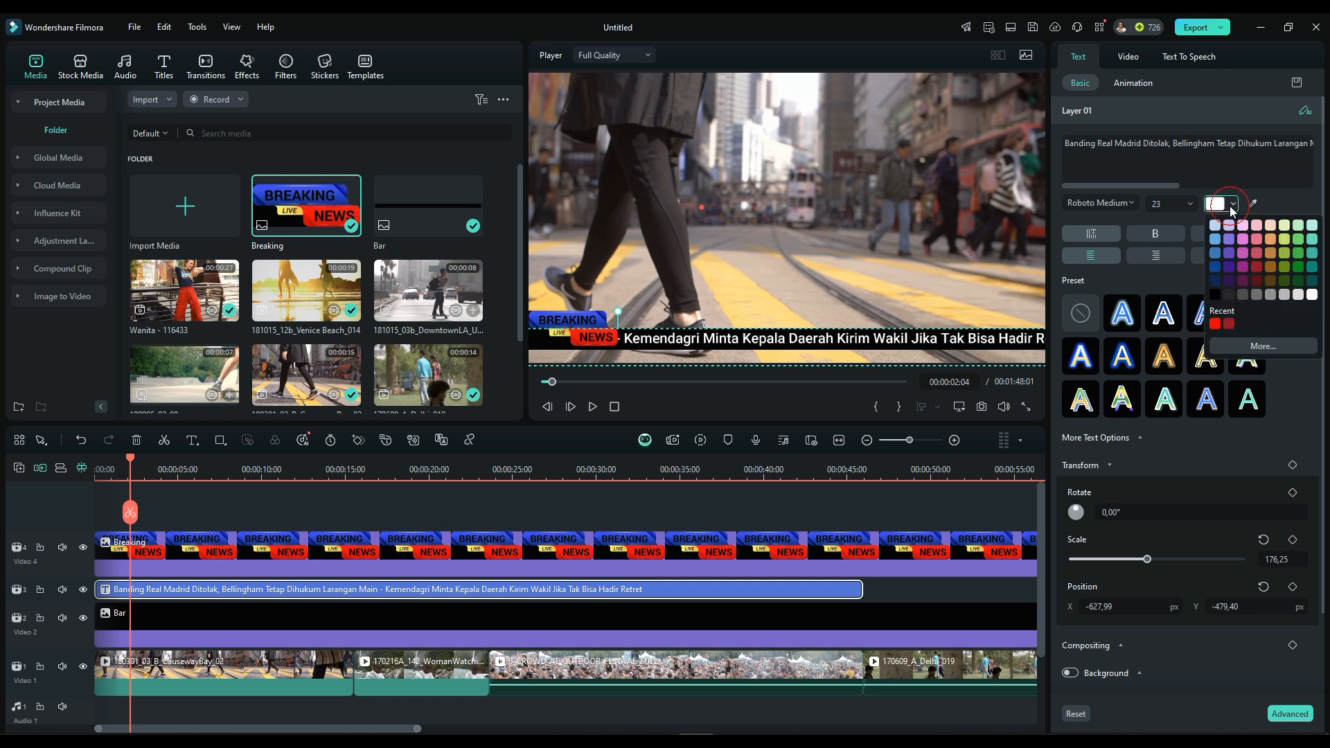
left_click(1284, 241)
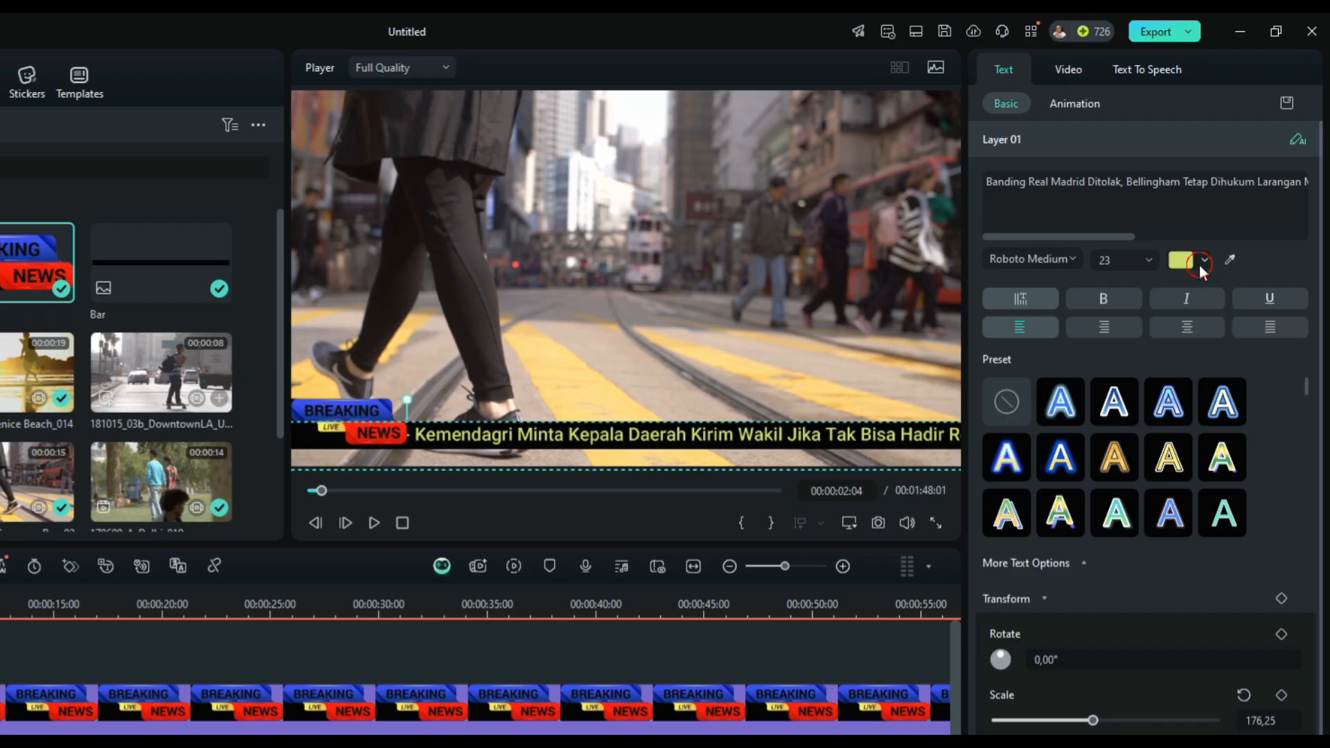
left_click(1230, 205)
left_click(1181, 285)
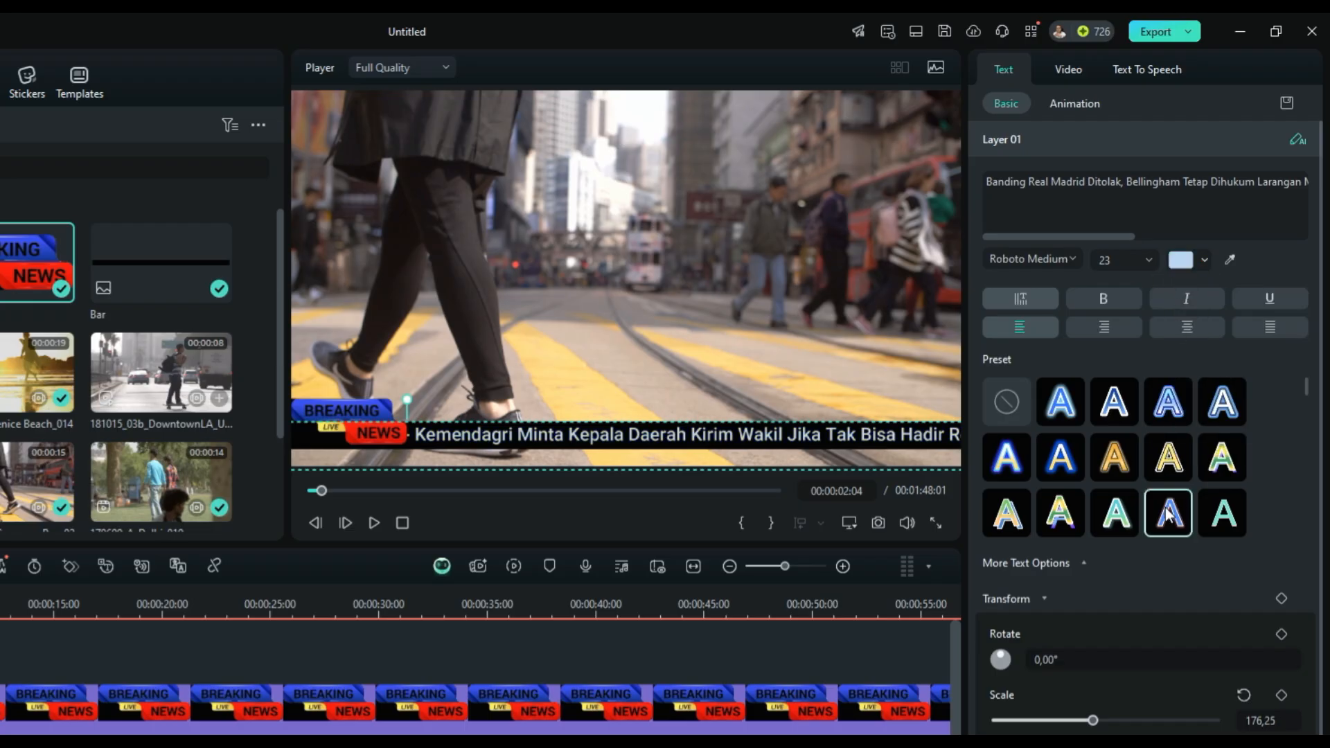
Set the headline's text colour to bright yellow using a custom colour, and play the video briefly to preview it.
left_click(1203, 259)
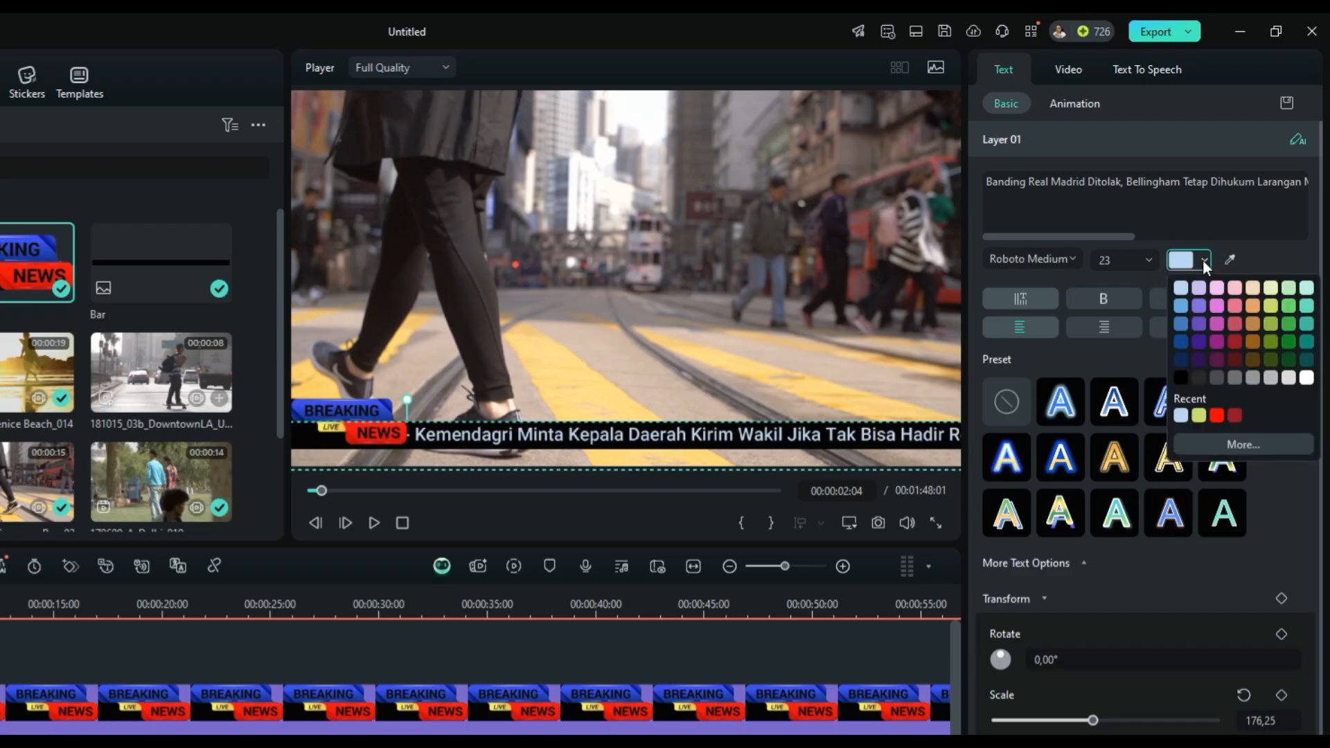
left_click(1243, 444)
left_click(433, 407)
left_click(579, 635)
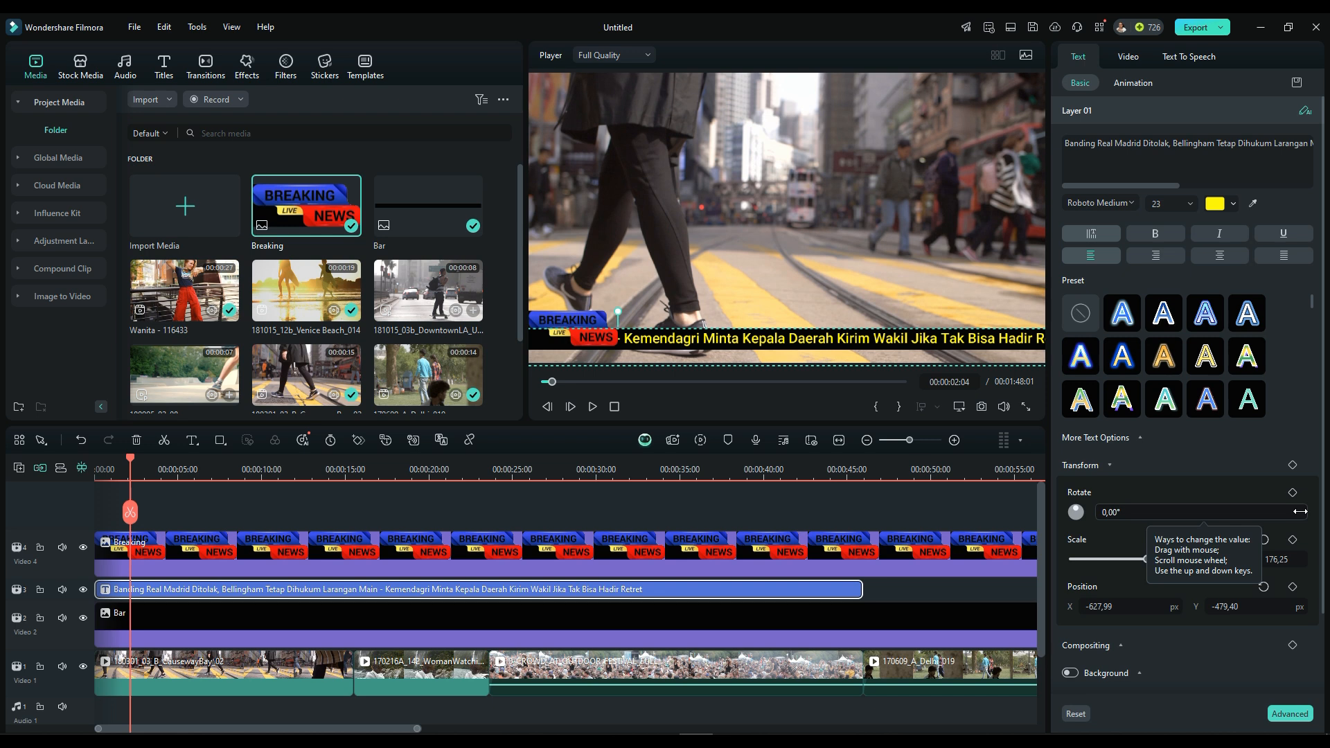
left_click(592, 407)
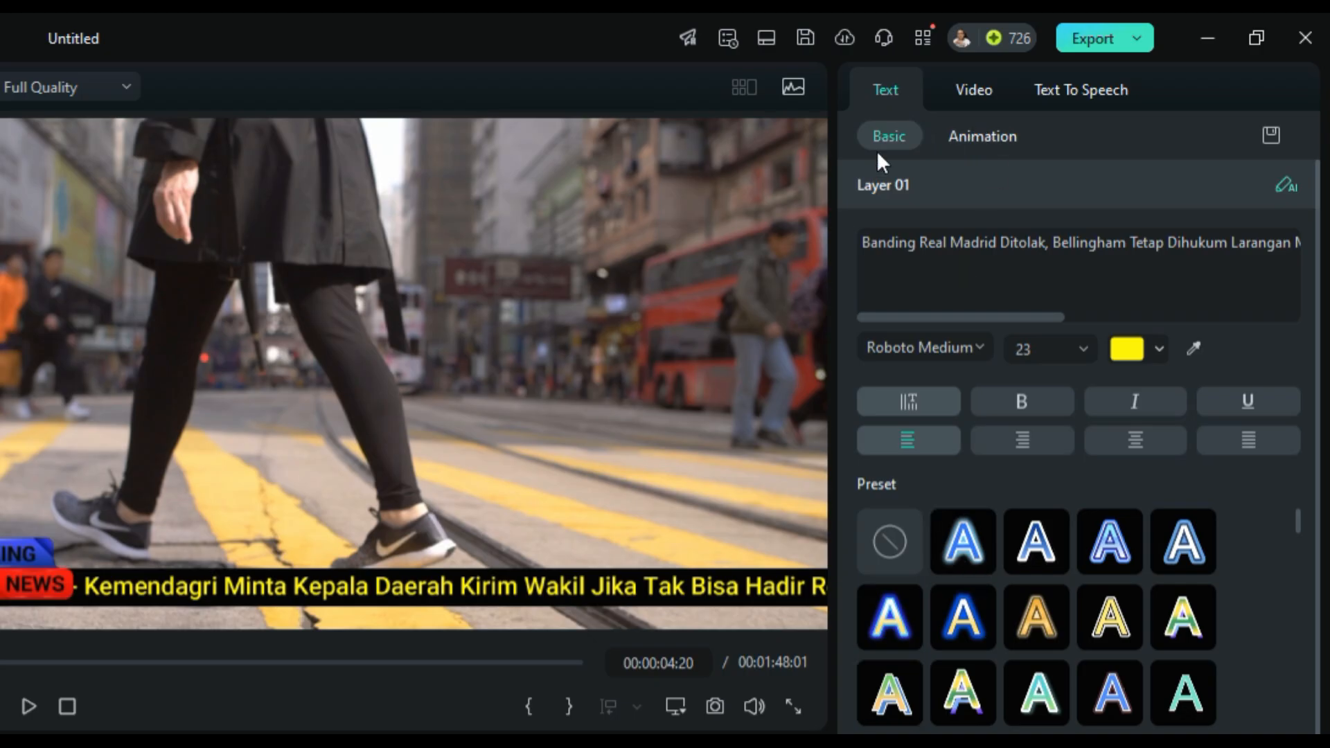
Apply the Left Roll entrance animation to the headline title.
left_click(968, 134)
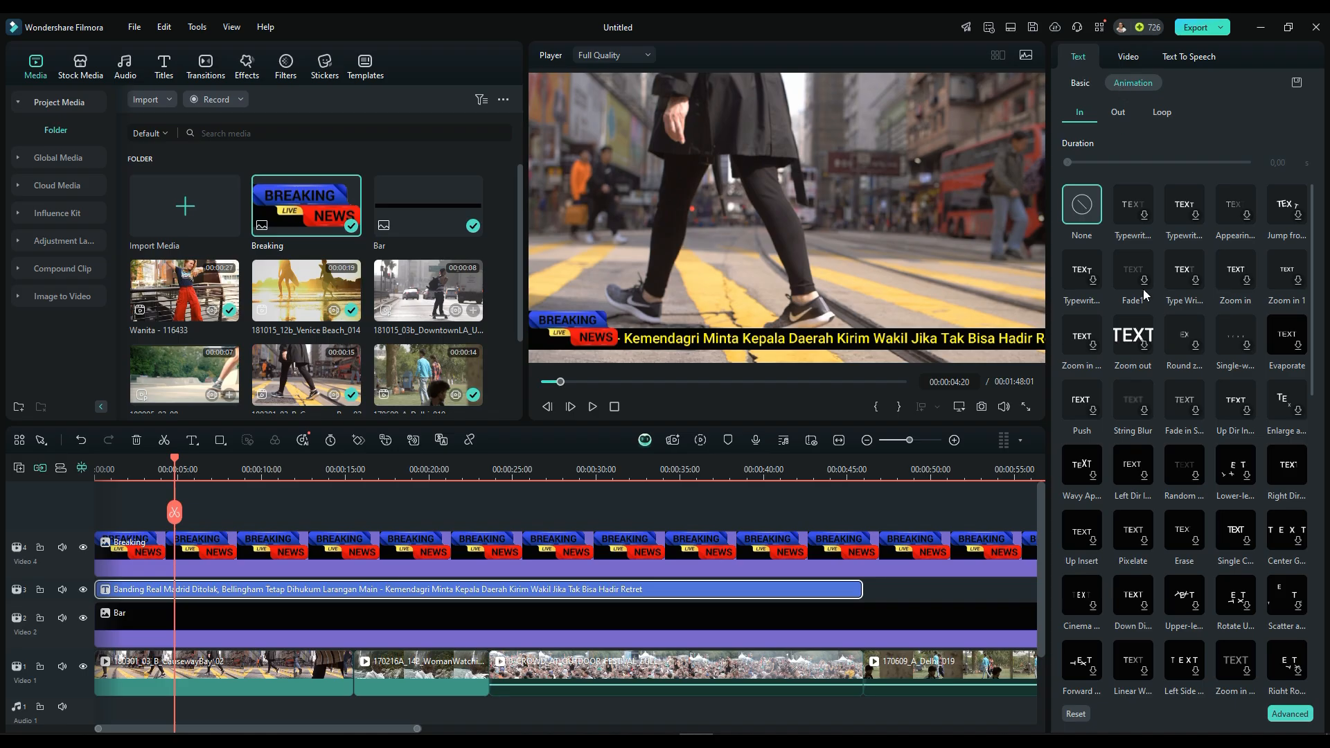
scroll(1169, 326, "down", 2)
scroll(1169, 326, "down", 10)
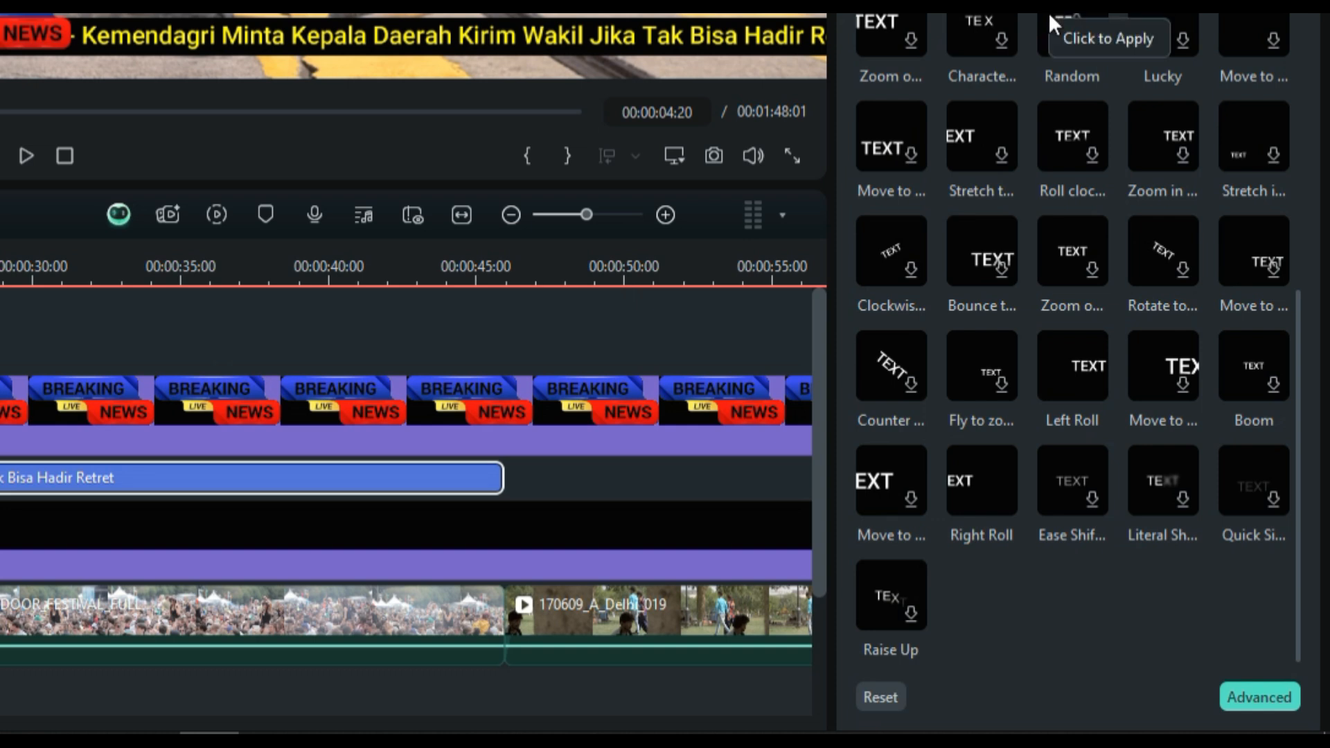
left_click(1082, 381)
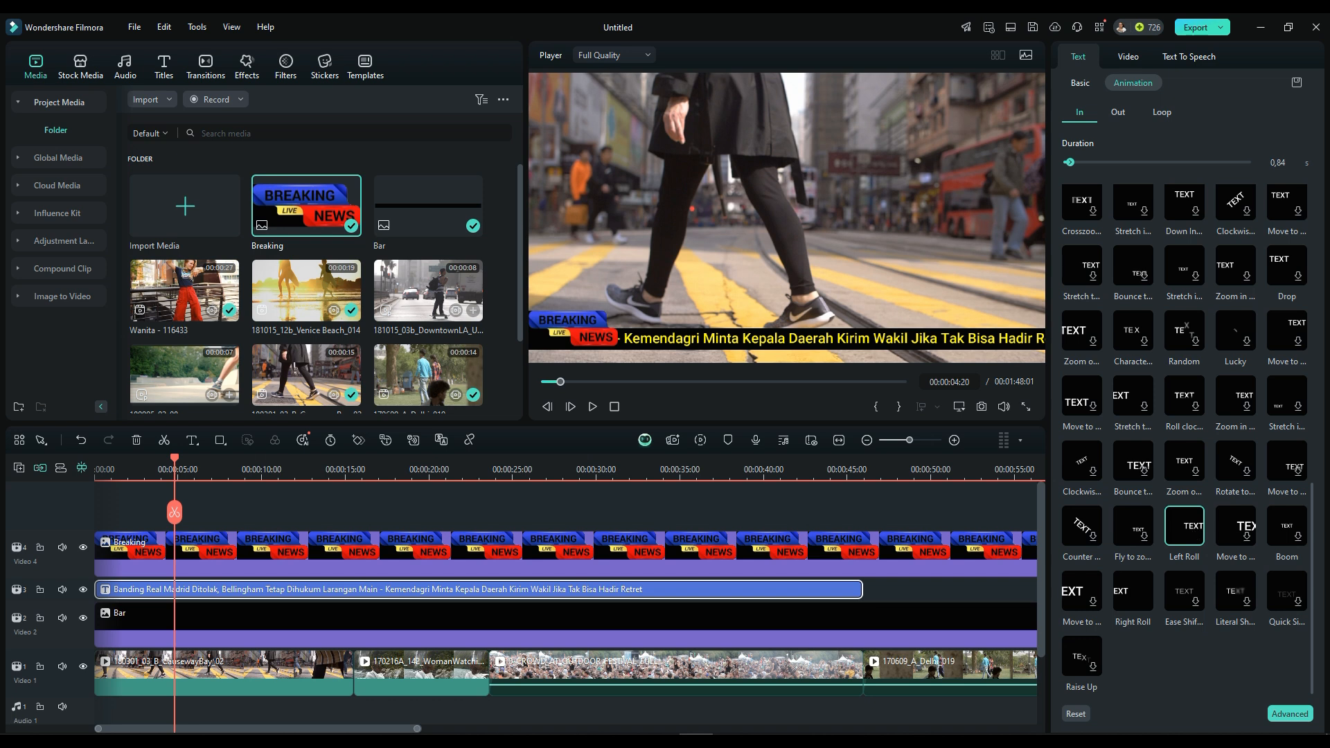
Play the video from the start to check the headline's Left Roll animation and its speed.
left_click(592, 407)
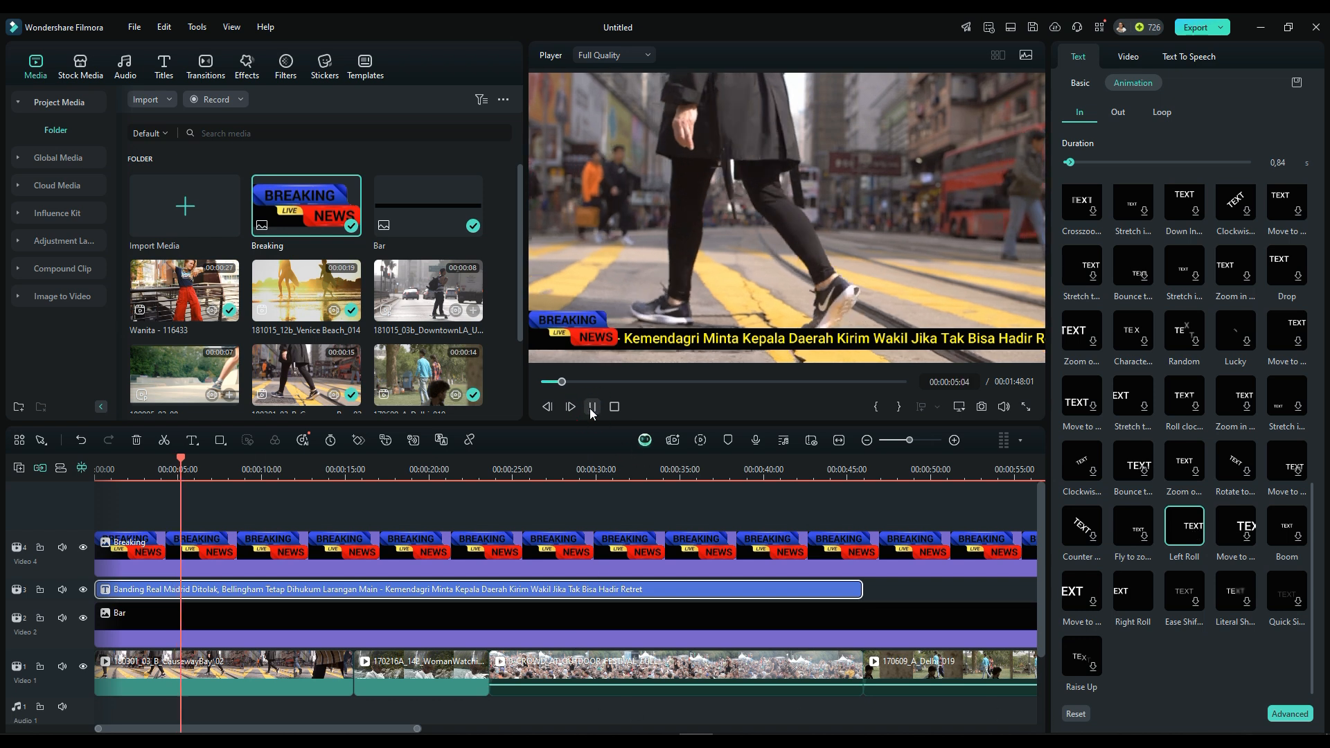
left_click(194, 465)
left_click_drag(195, 466, 53, 466)
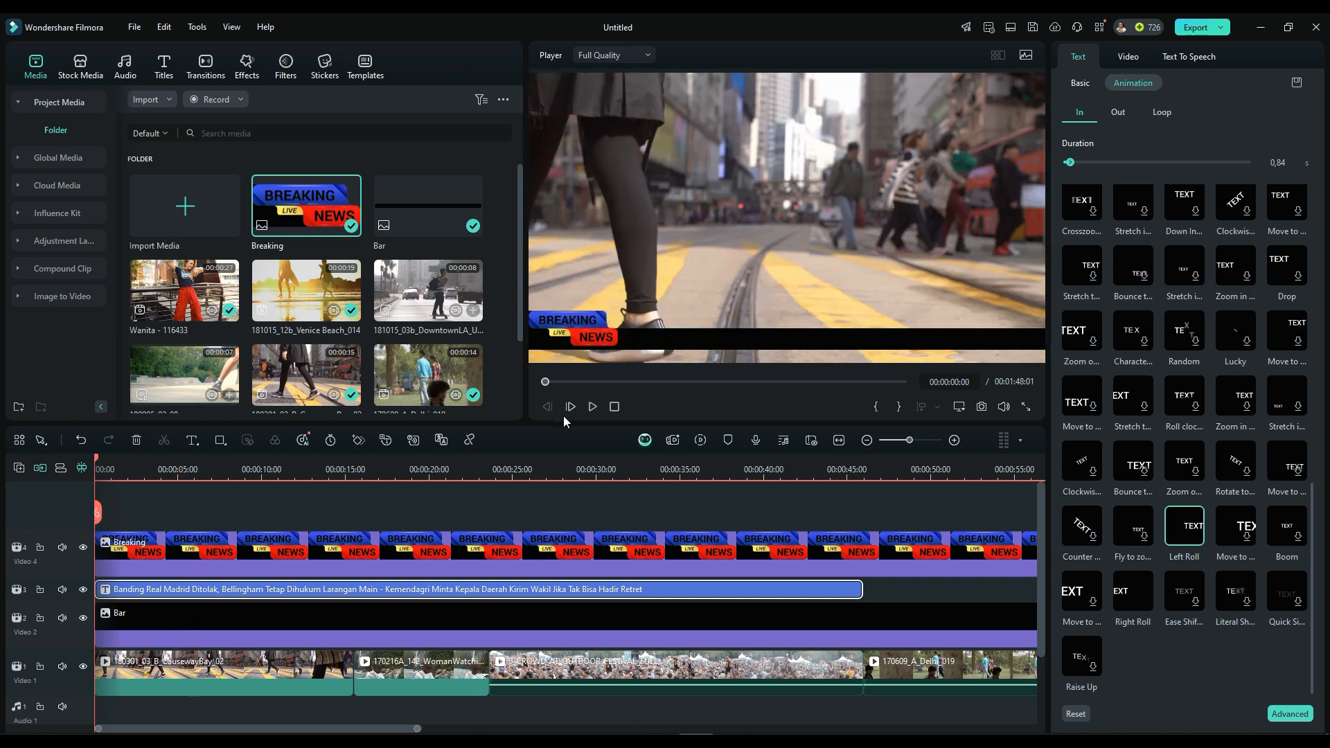
left_click(592, 407)
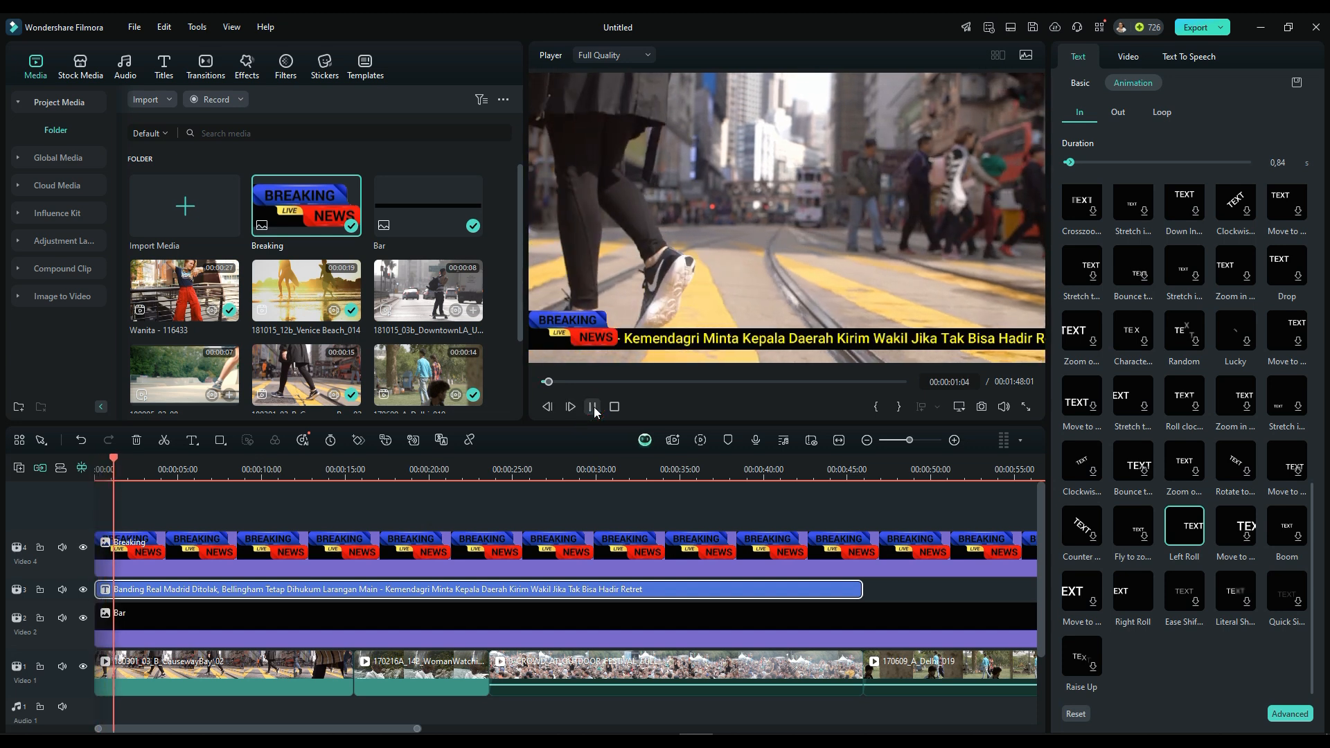
left_click(592, 407)
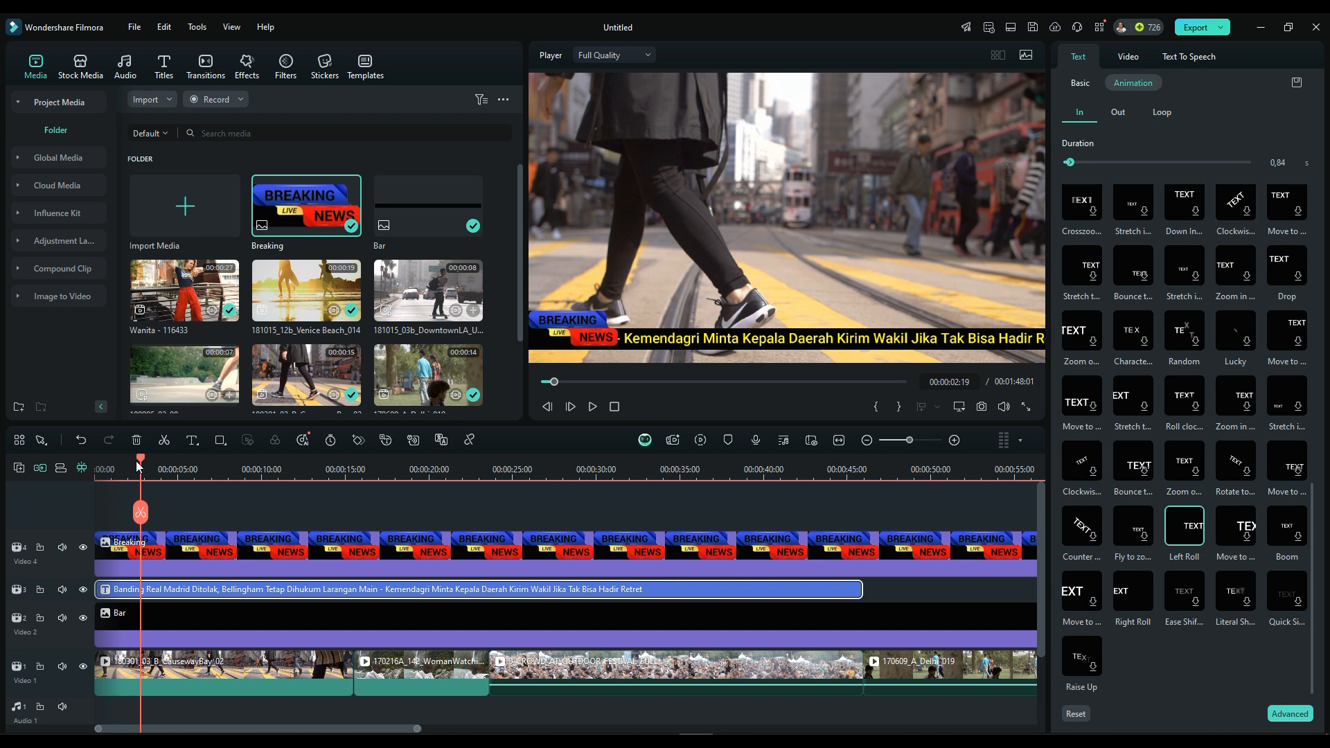
left_click_drag(140, 461, 69, 465)
left_click(593, 406)
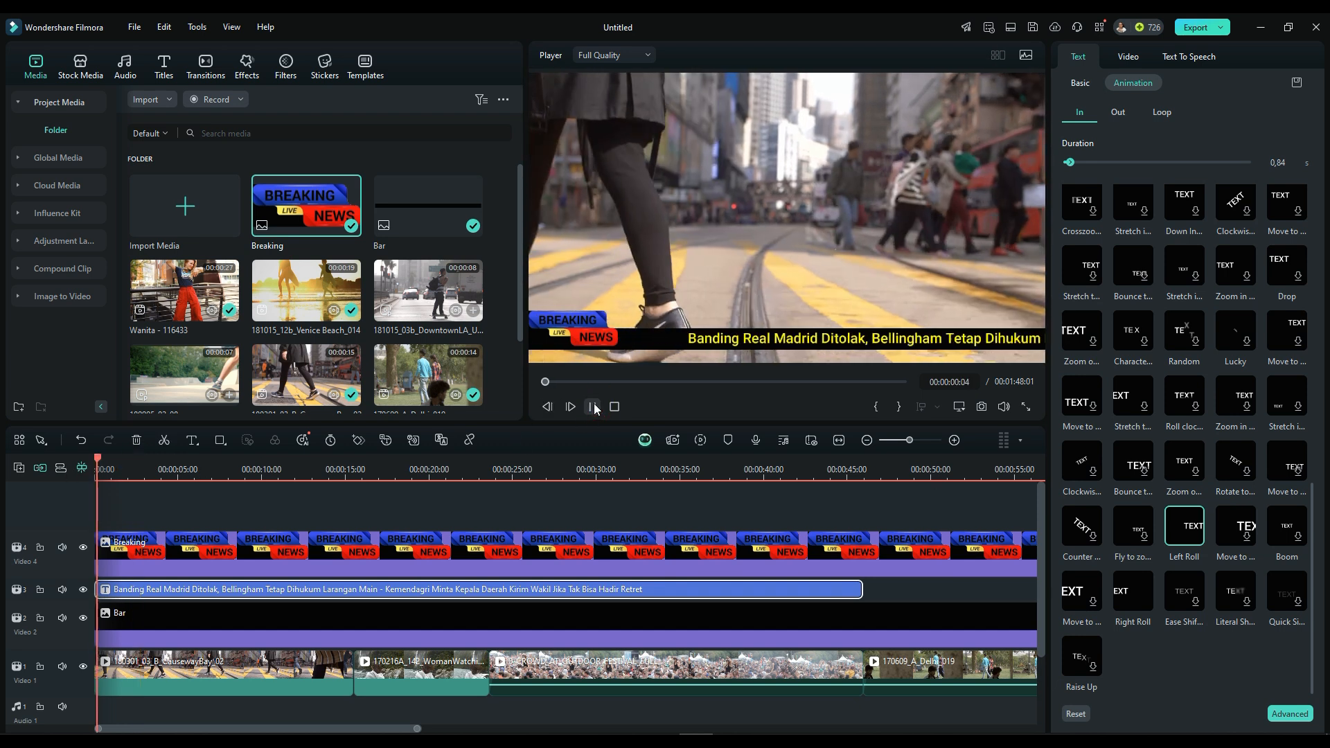
left_click(592, 406)
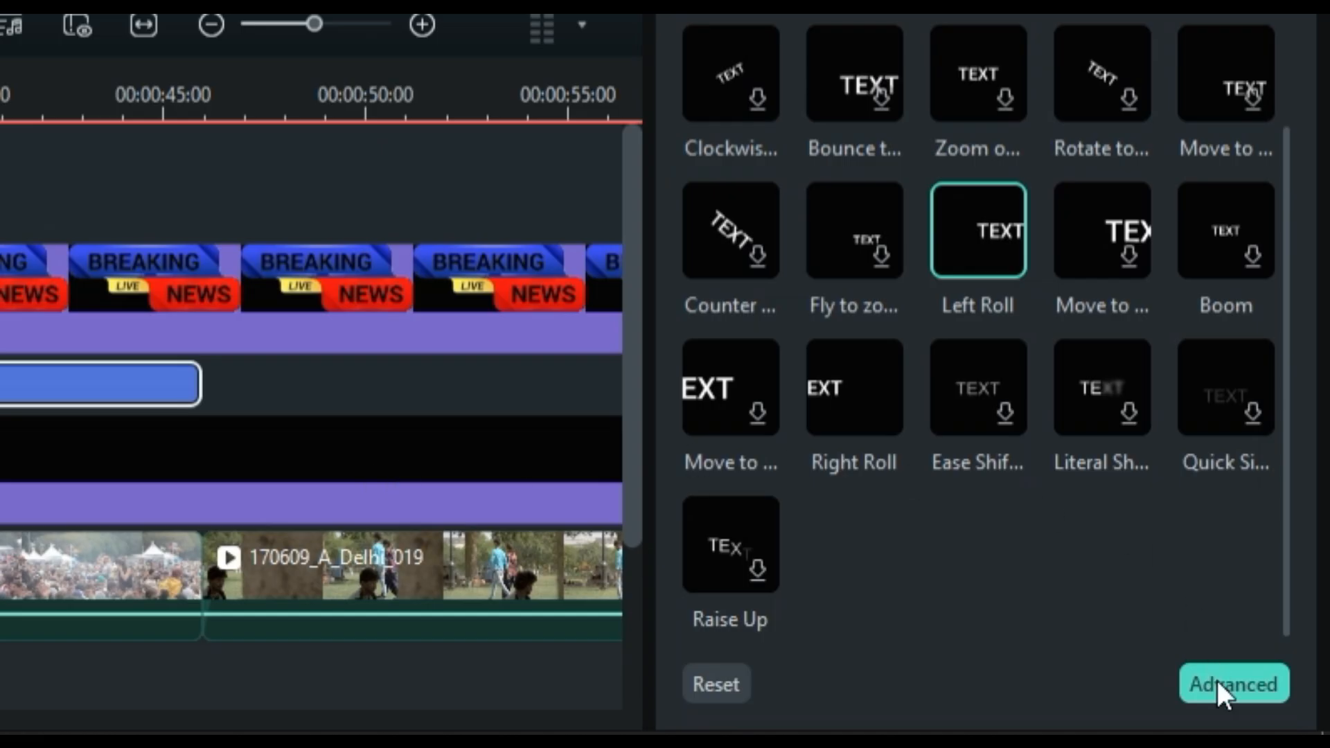
In Advanced Text Edit, stretch the headline's entrance animation over the whole title, 45.92 s, preview it and apply.
left_click(1229, 686)
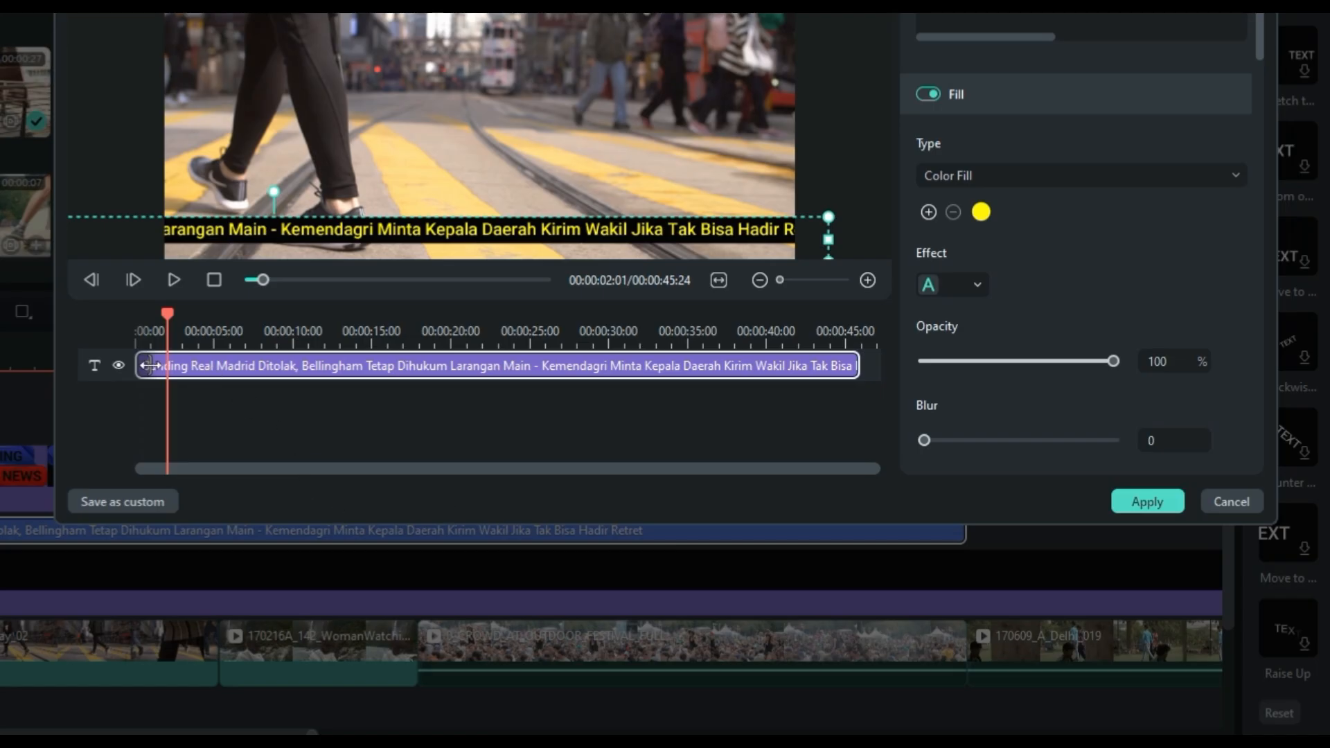
left_click_drag(148, 356, 879, 396)
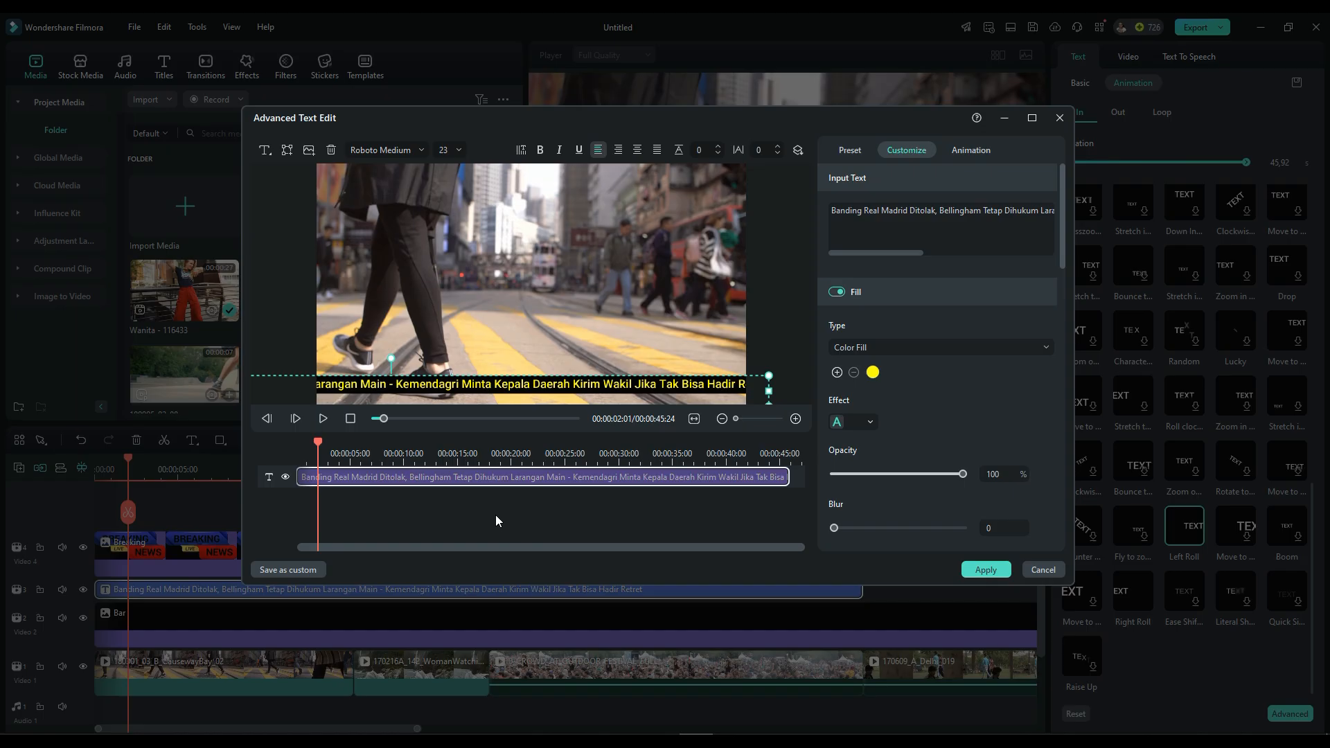
left_click(323, 418)
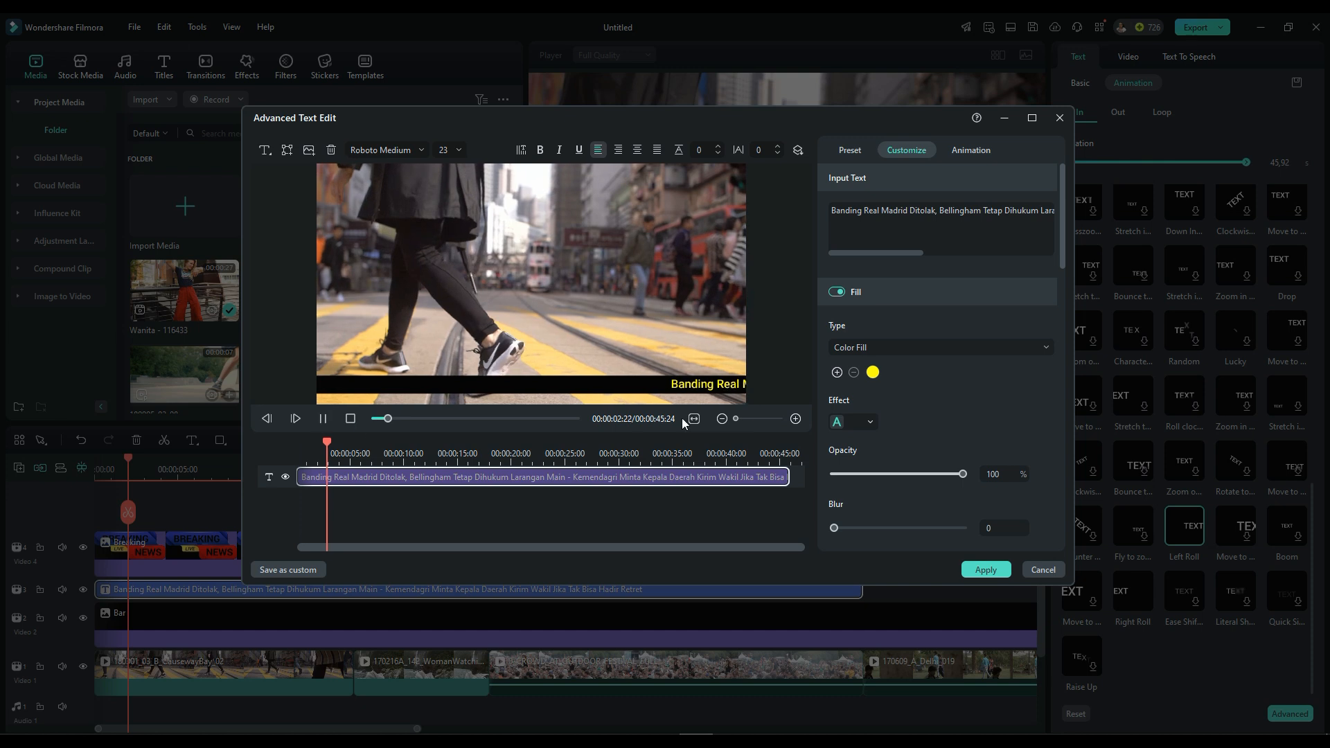
left_click(323, 419)
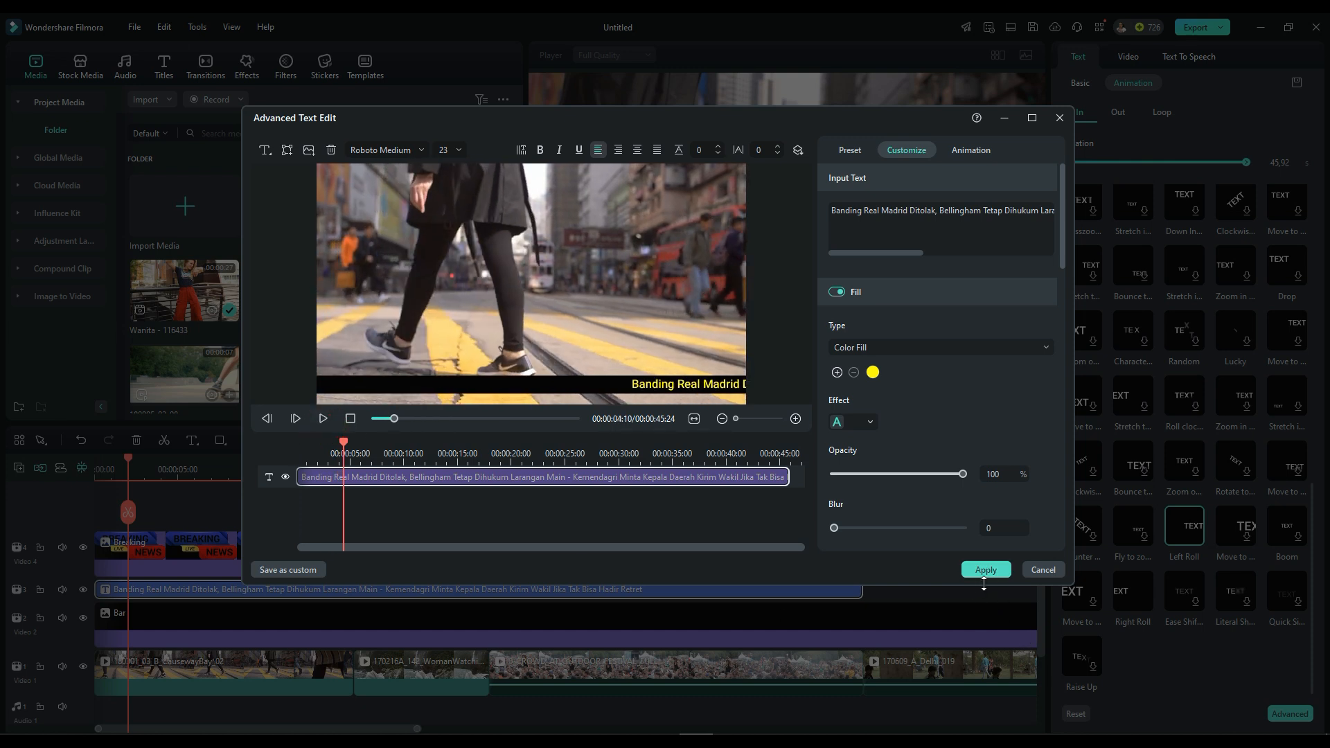
left_click(986, 570)
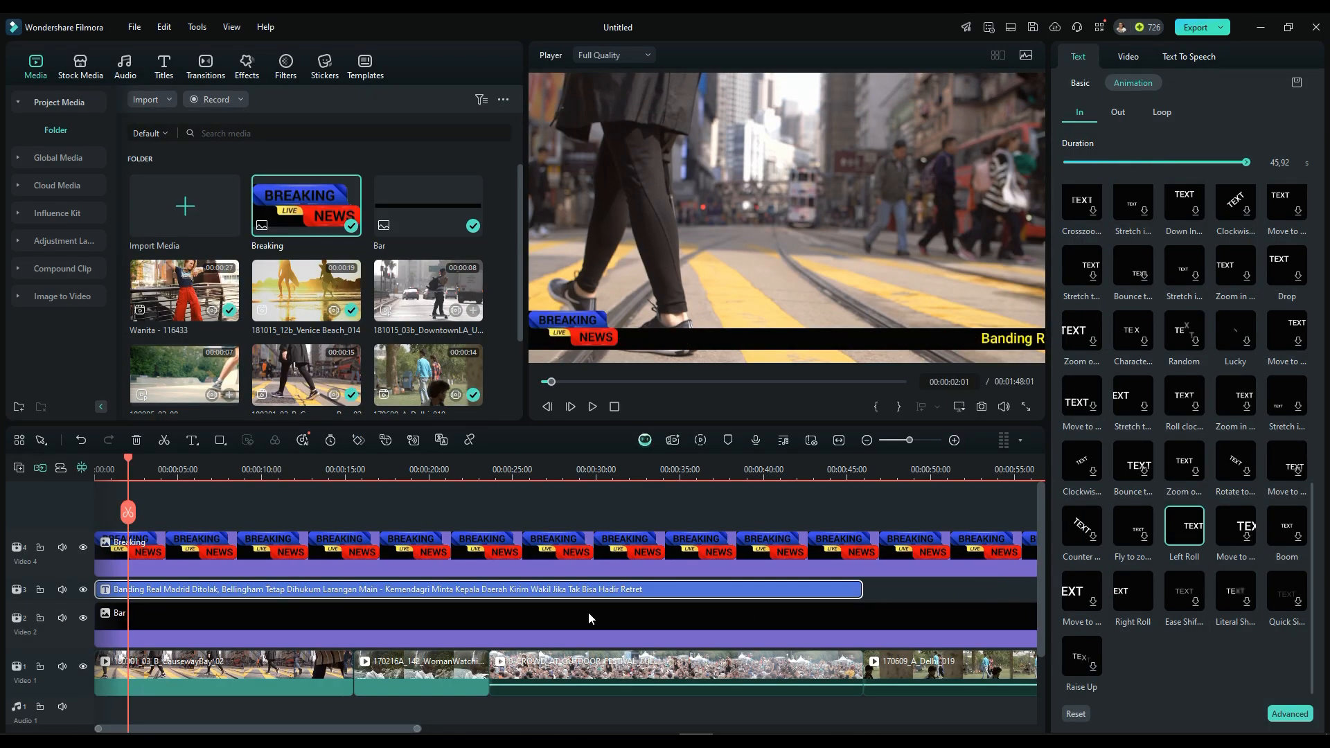
Play the running text from the start, skipping ahead through the timeline until just past the title clip's end.
left_click_drag(129, 462, 57, 468)
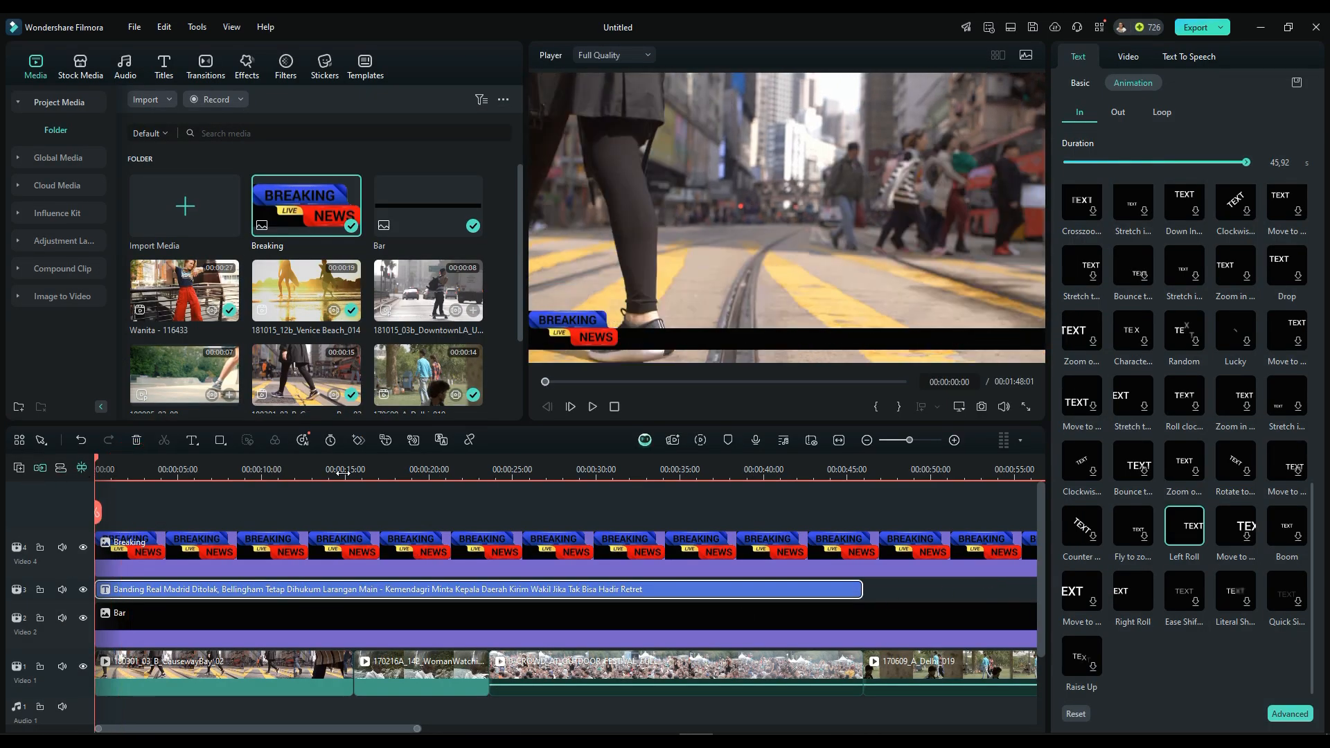
left_click(589, 407)
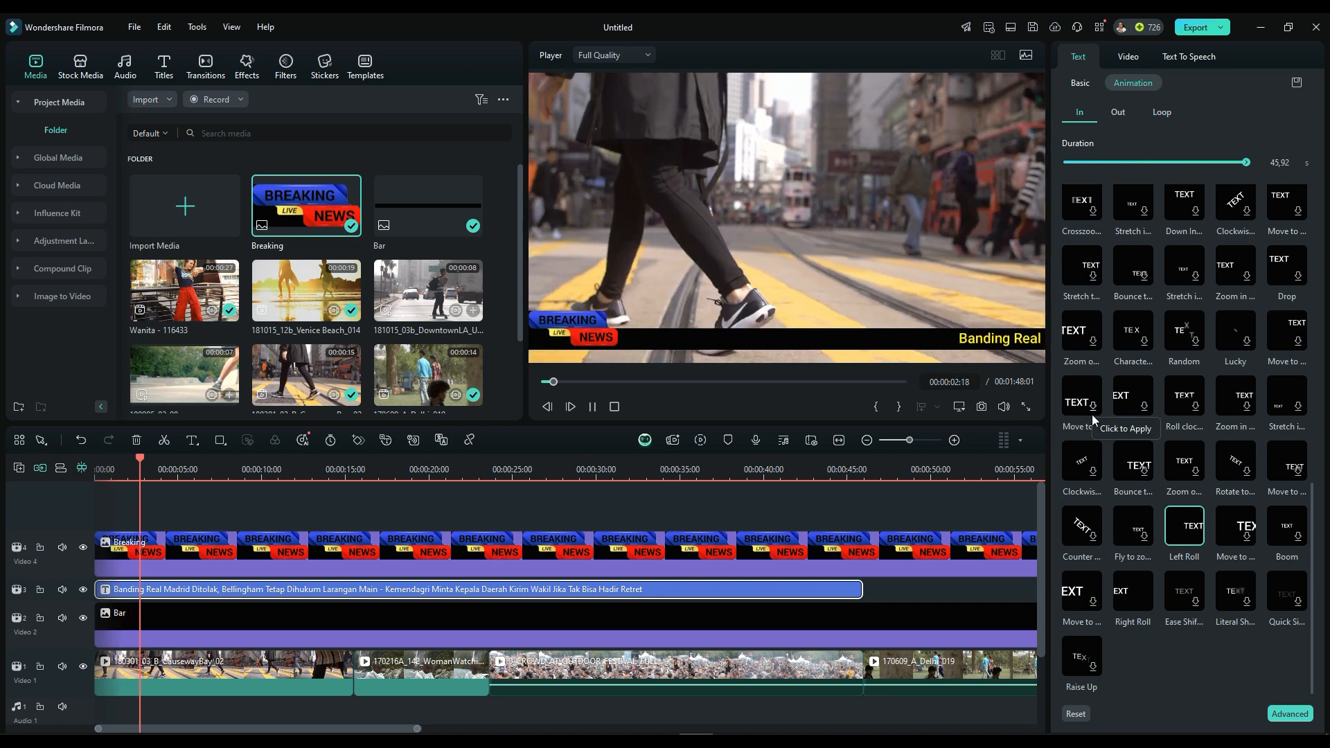
left_click(351, 470)
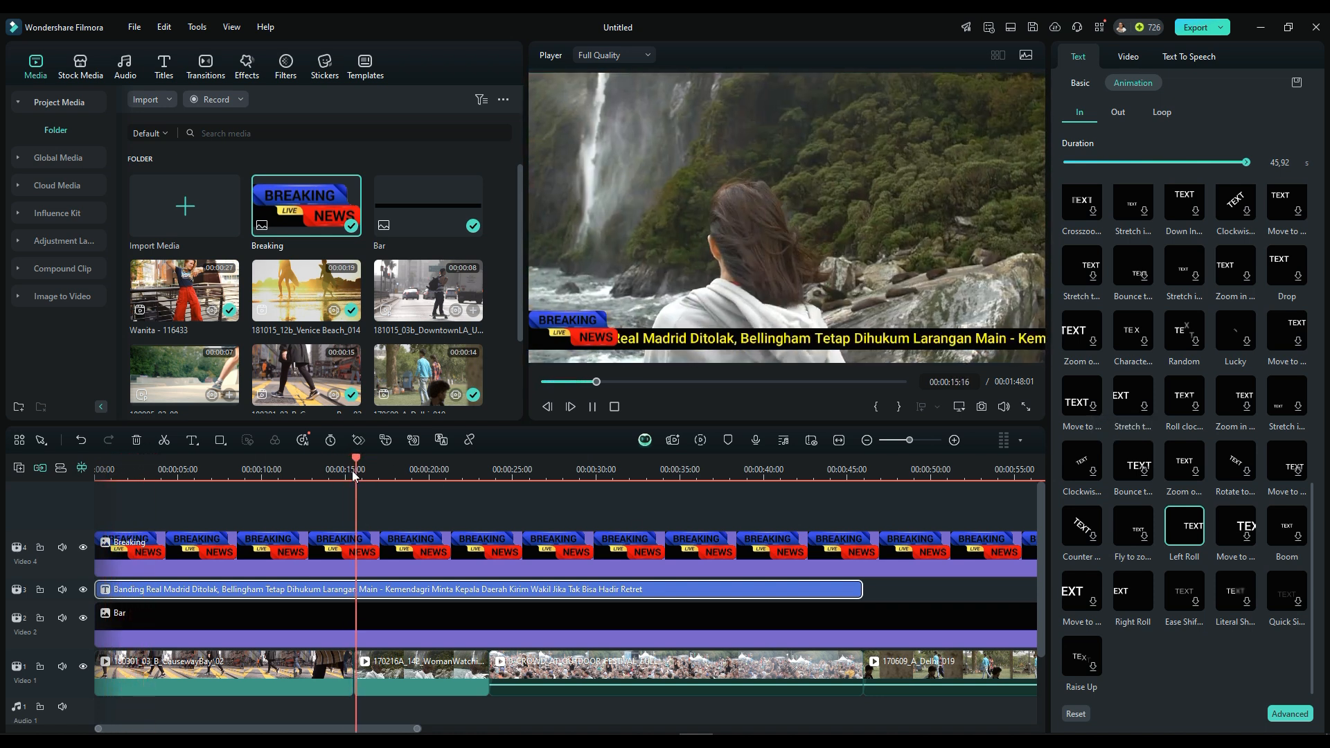
left_click(539, 464)
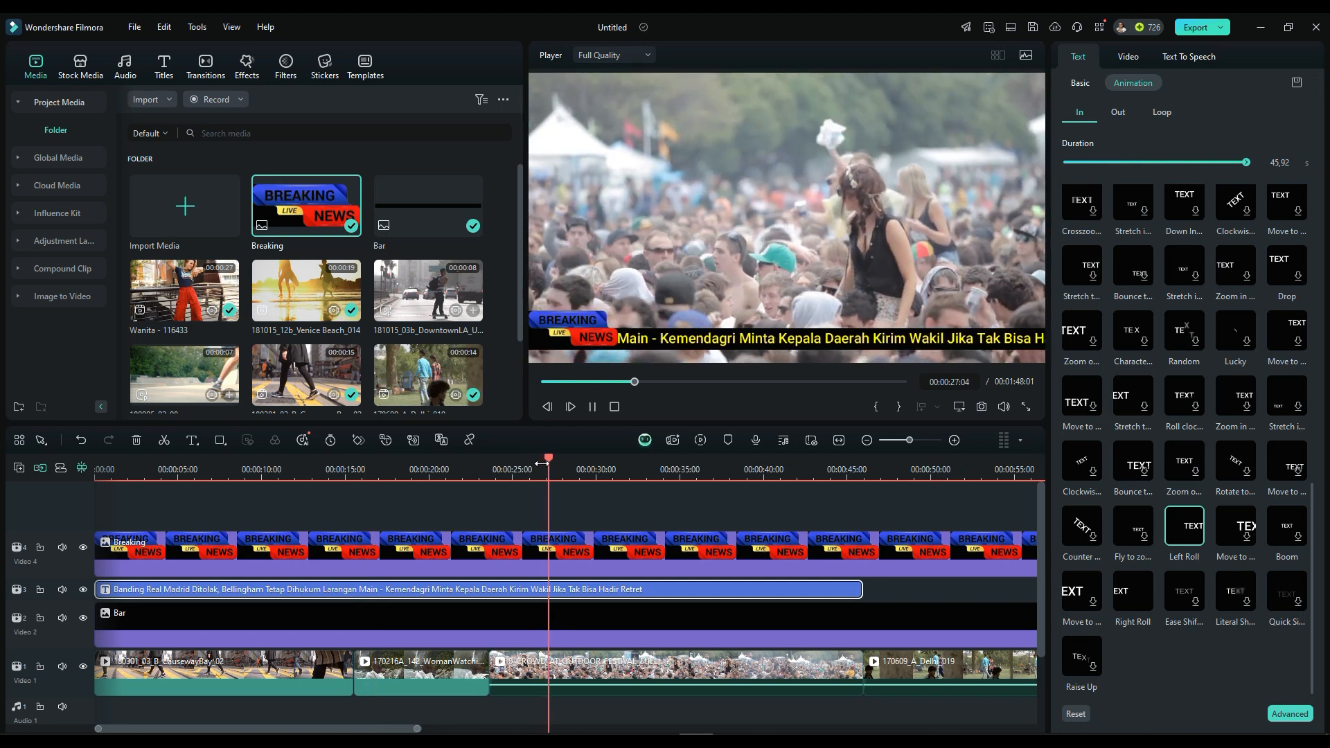
left_click(707, 474)
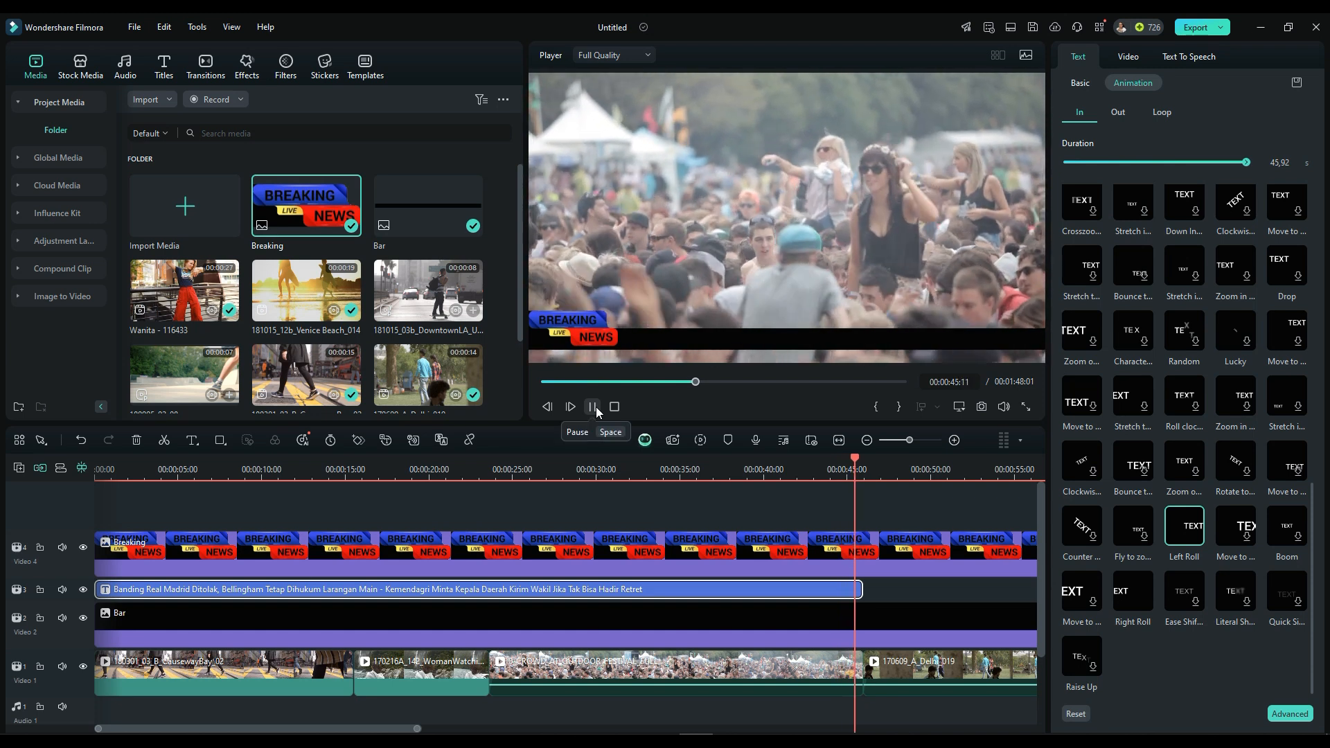
left_click(594, 406)
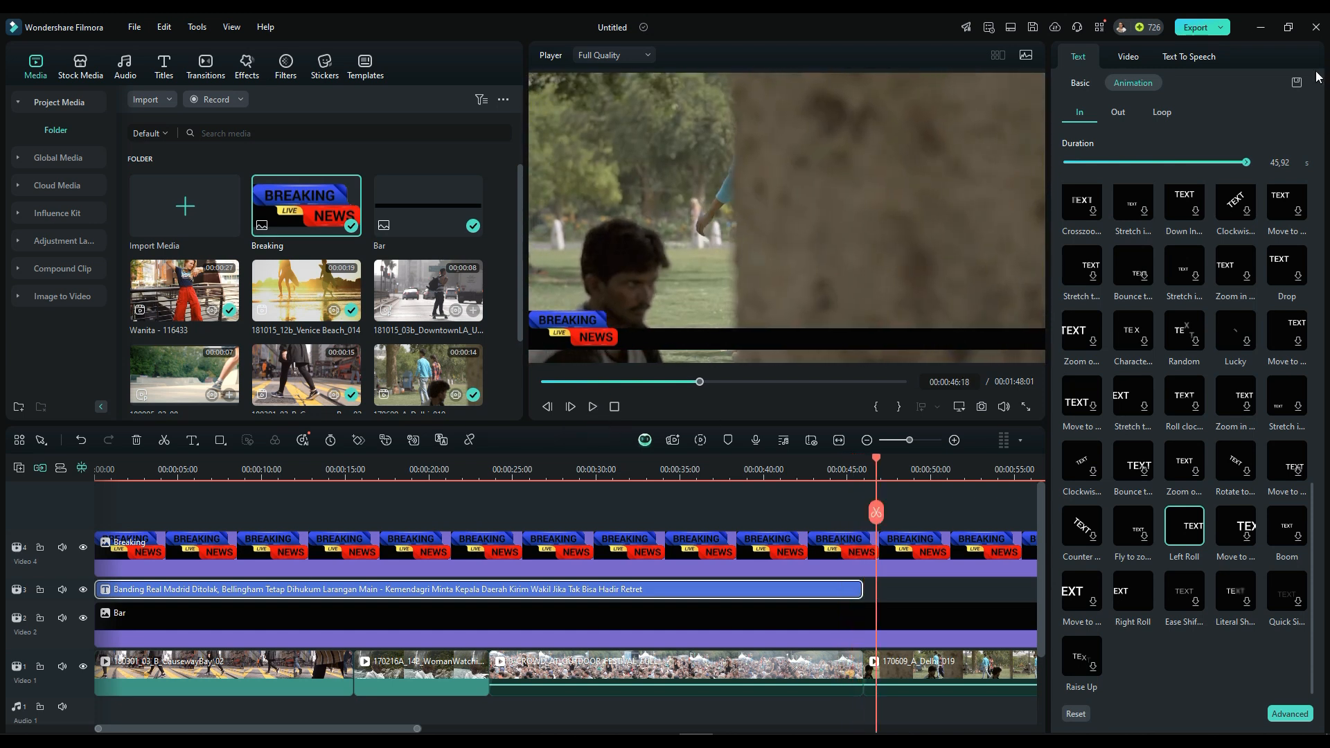
Copy the animated headline title and paste it on the same track at 00:00:46:18, and play it from its start.
left_click(930, 603)
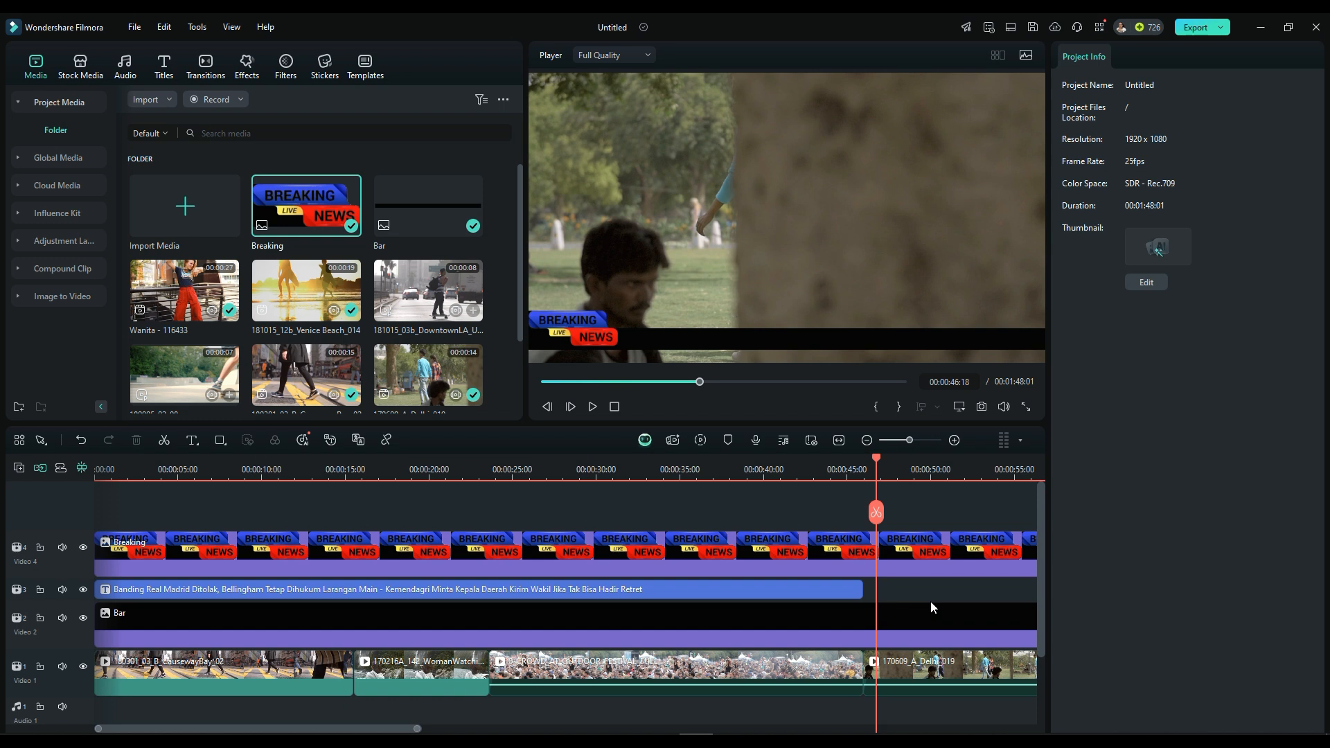
left_click_drag(333, 728, 536, 729)
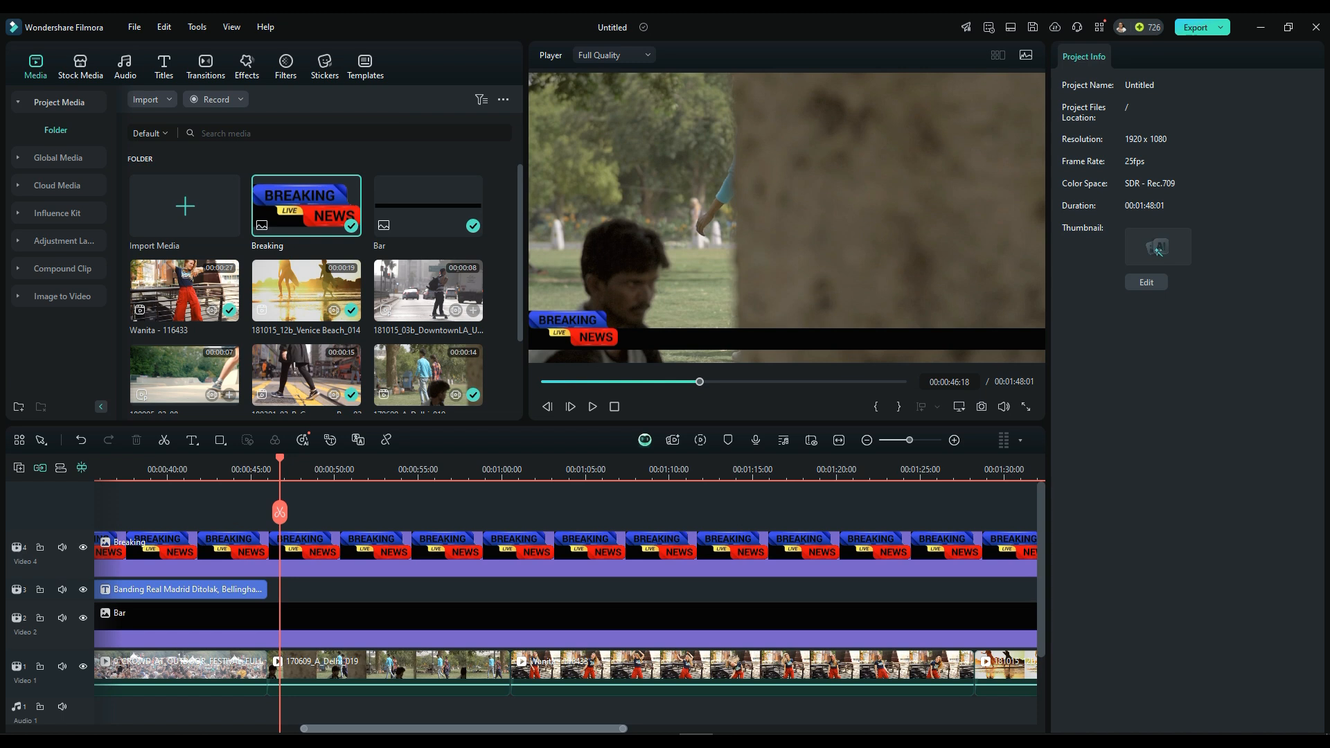
left_click(208, 592)
right_click(208, 592)
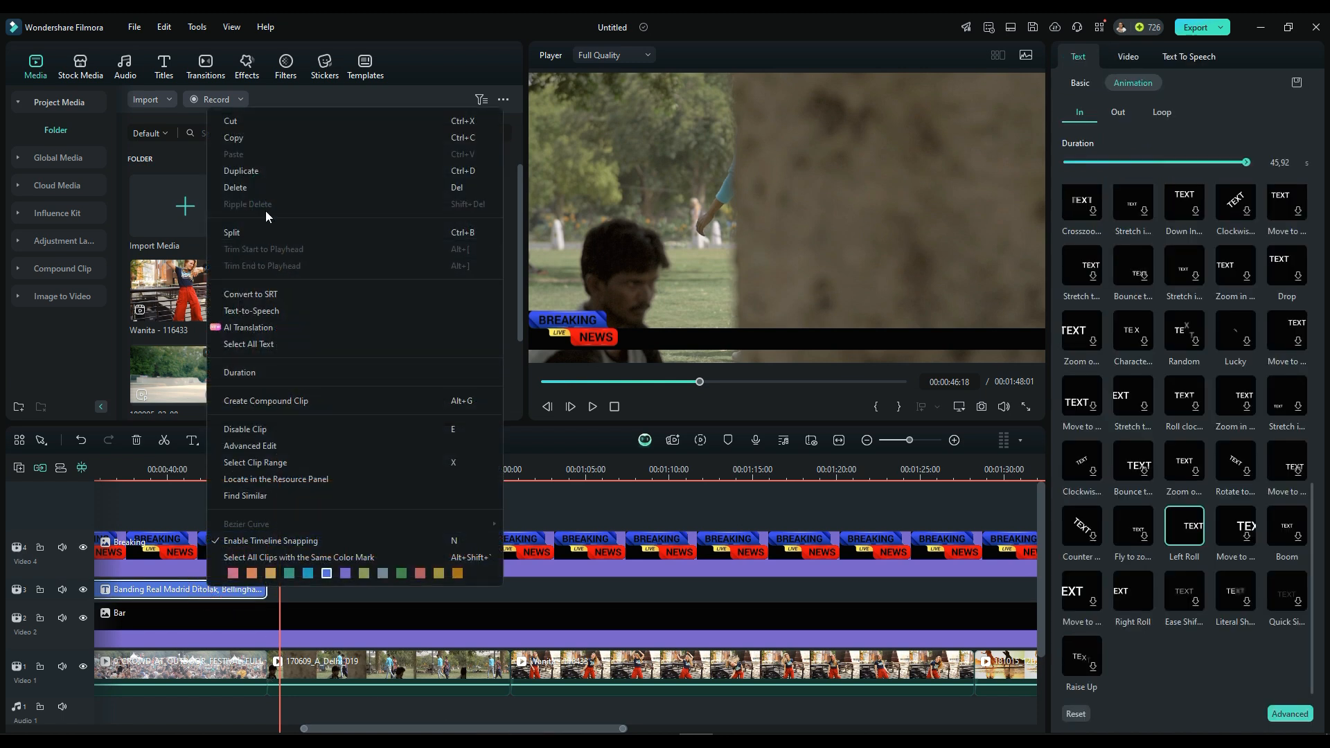
left_click(267, 142)
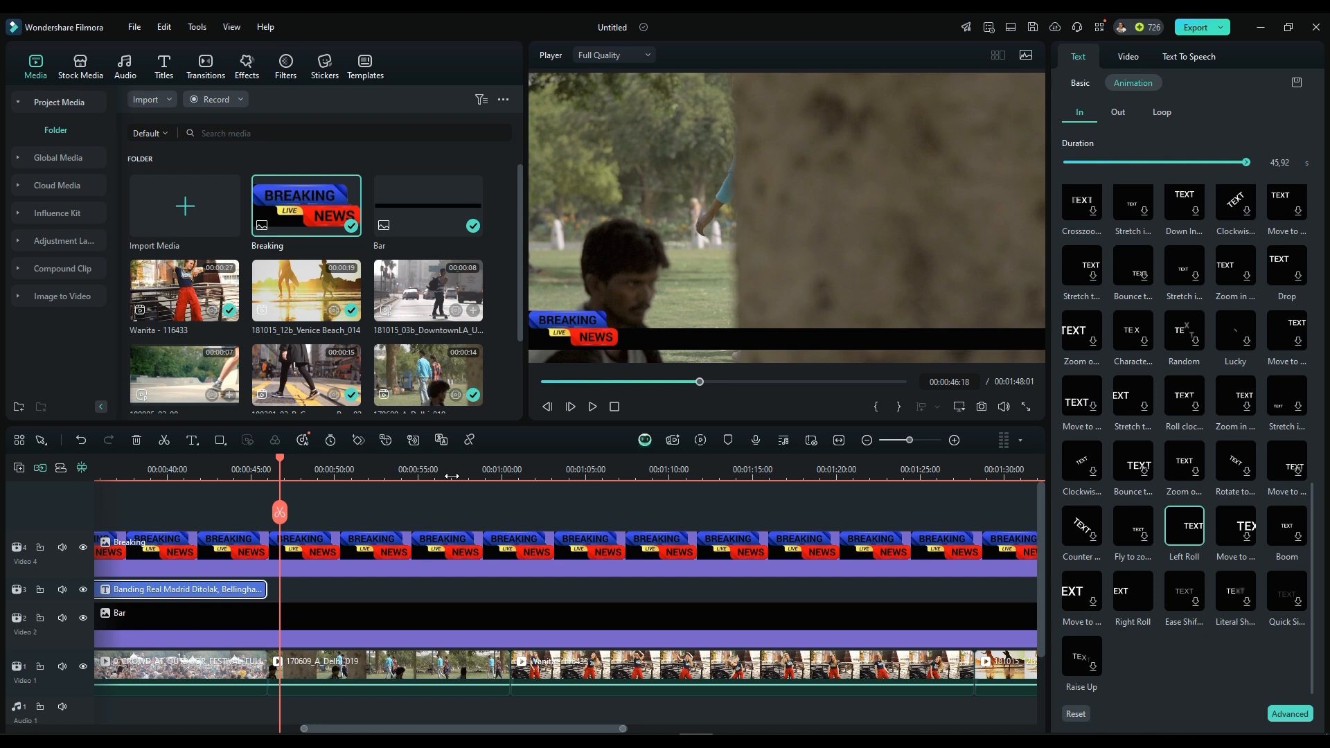
key("ctrl+v")
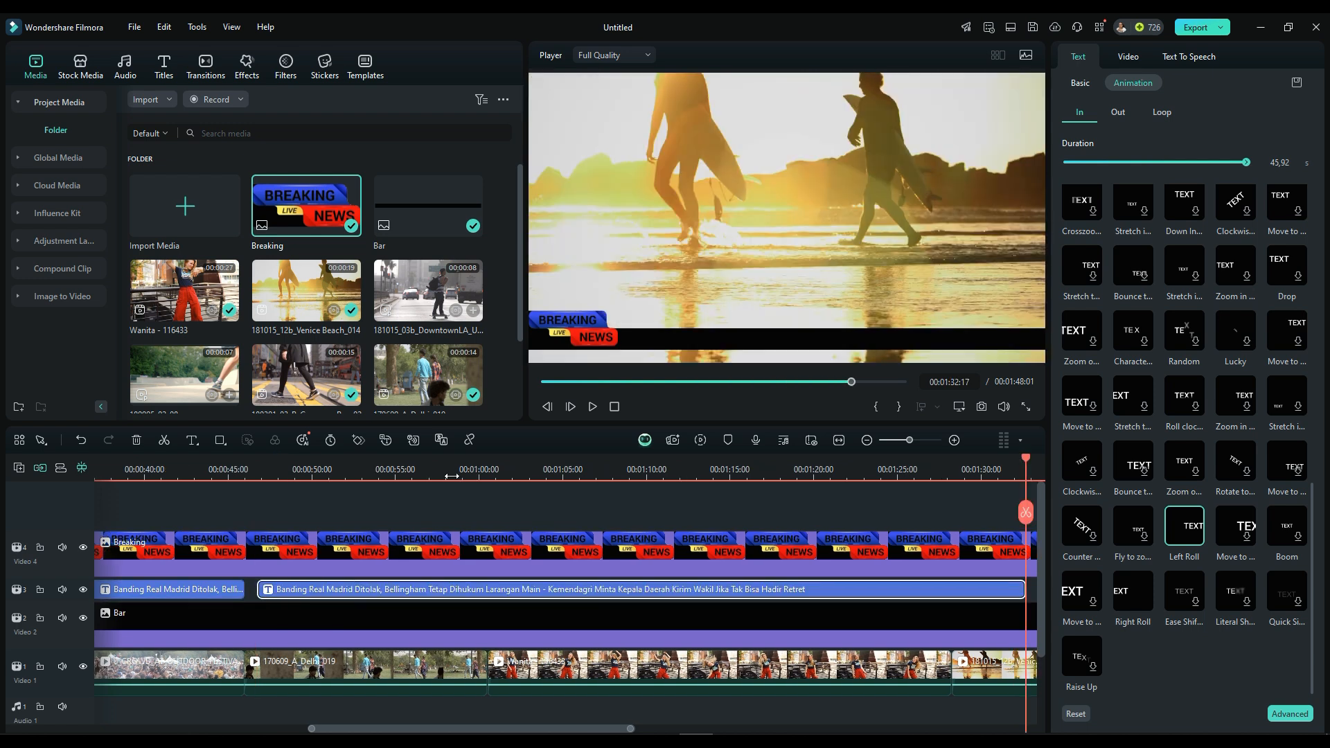
left_click(258, 473)
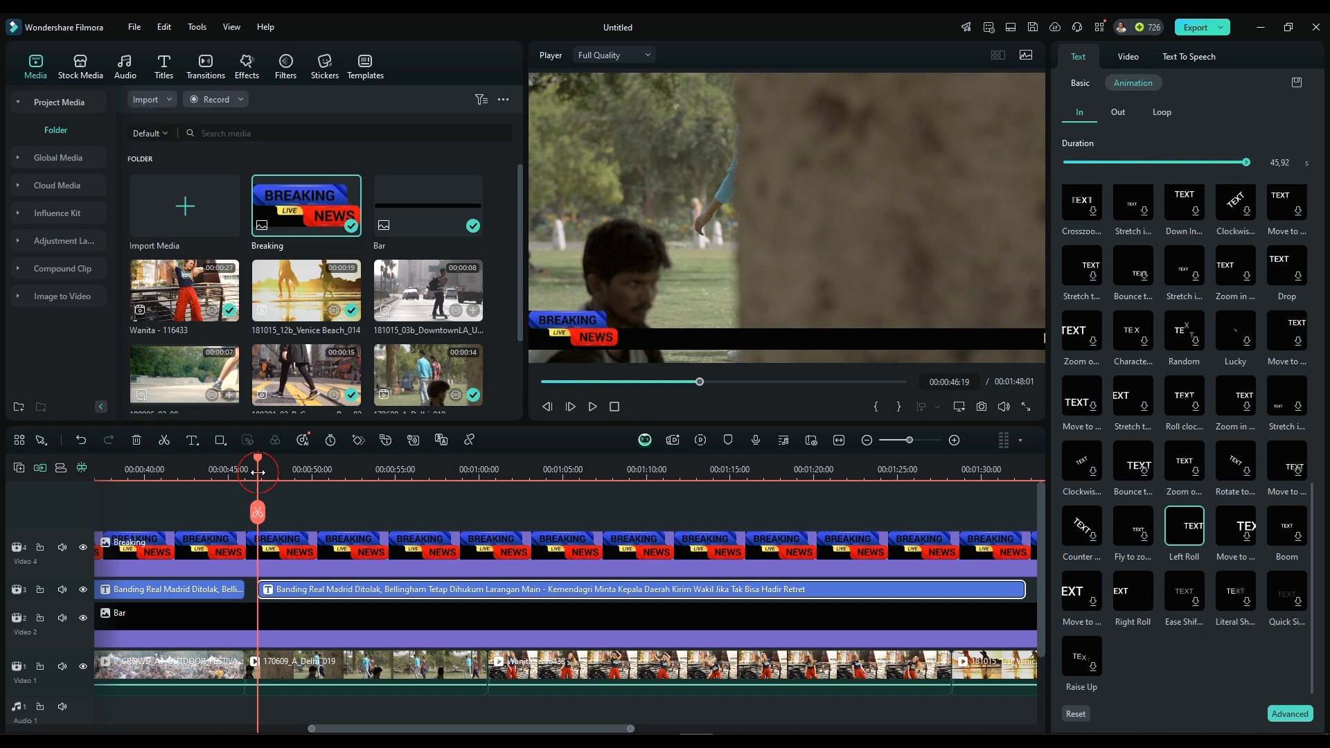
left_click(592, 407)
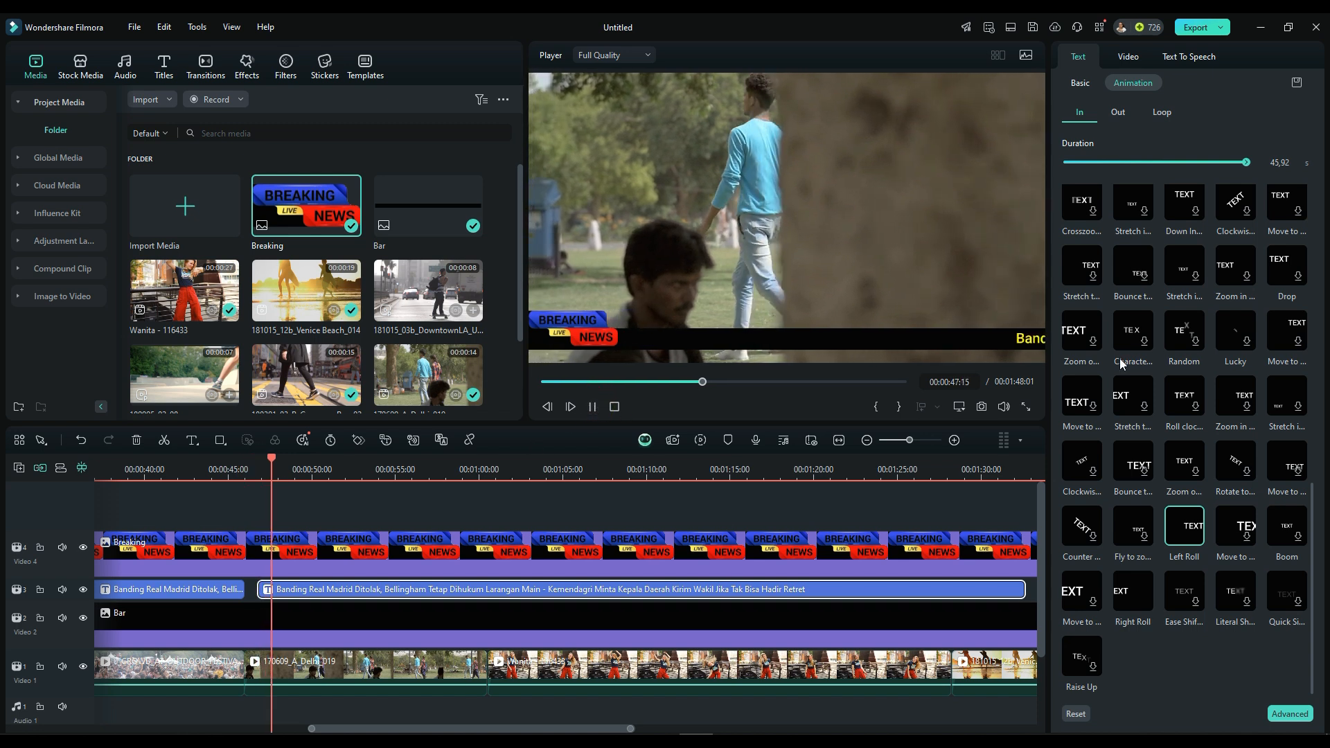
Pause playback, open the pasted title's basic text settings, and copy the second headline, starting "Casemiro: Mbappe", from the Notepad document.
key("space")
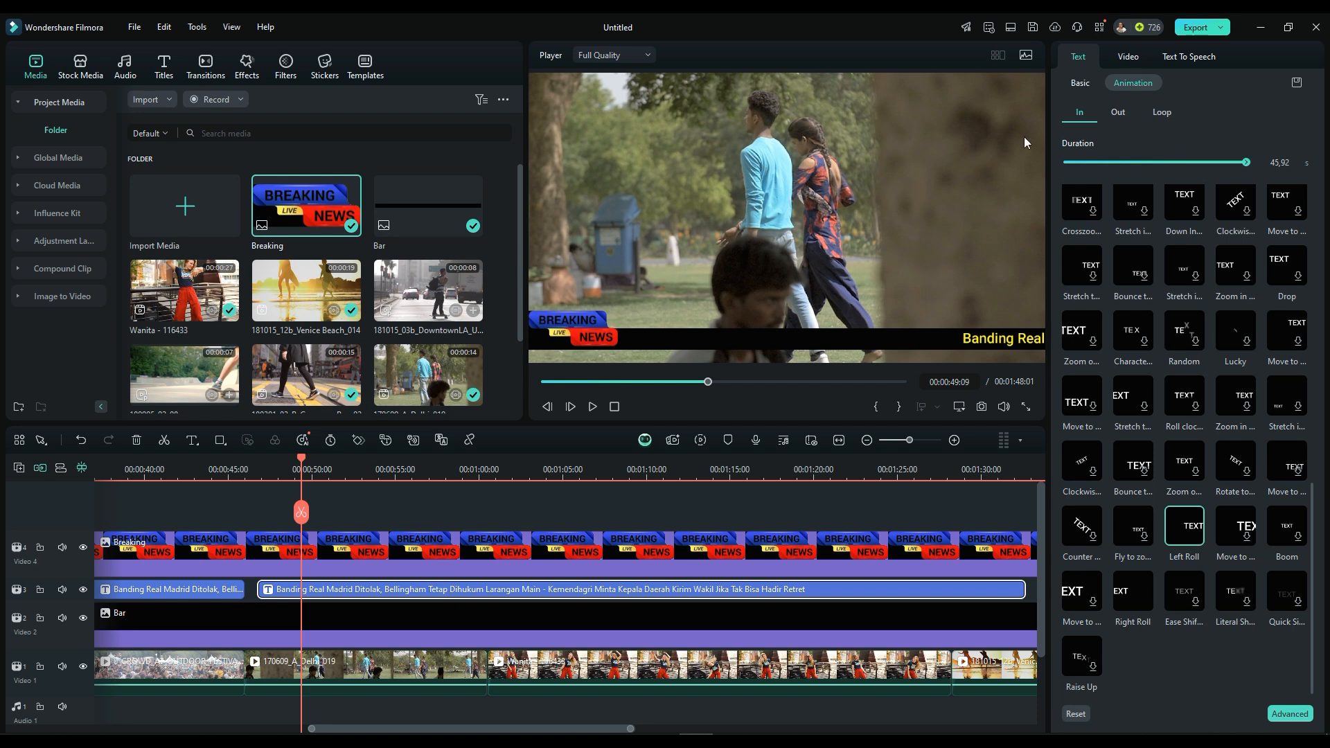
left_click(1079, 84)
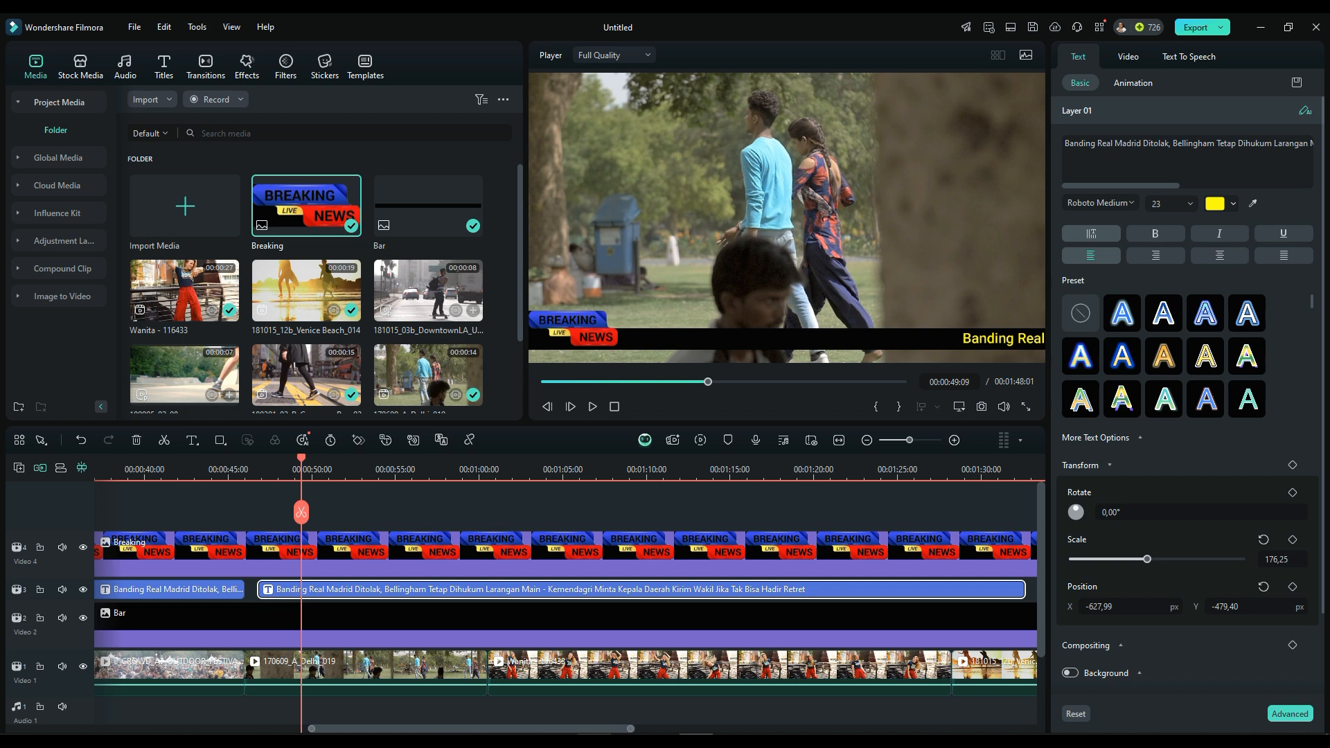
key("alt+Tab")
left_click_drag(673, 239, 72, 236)
right_click(146, 236)
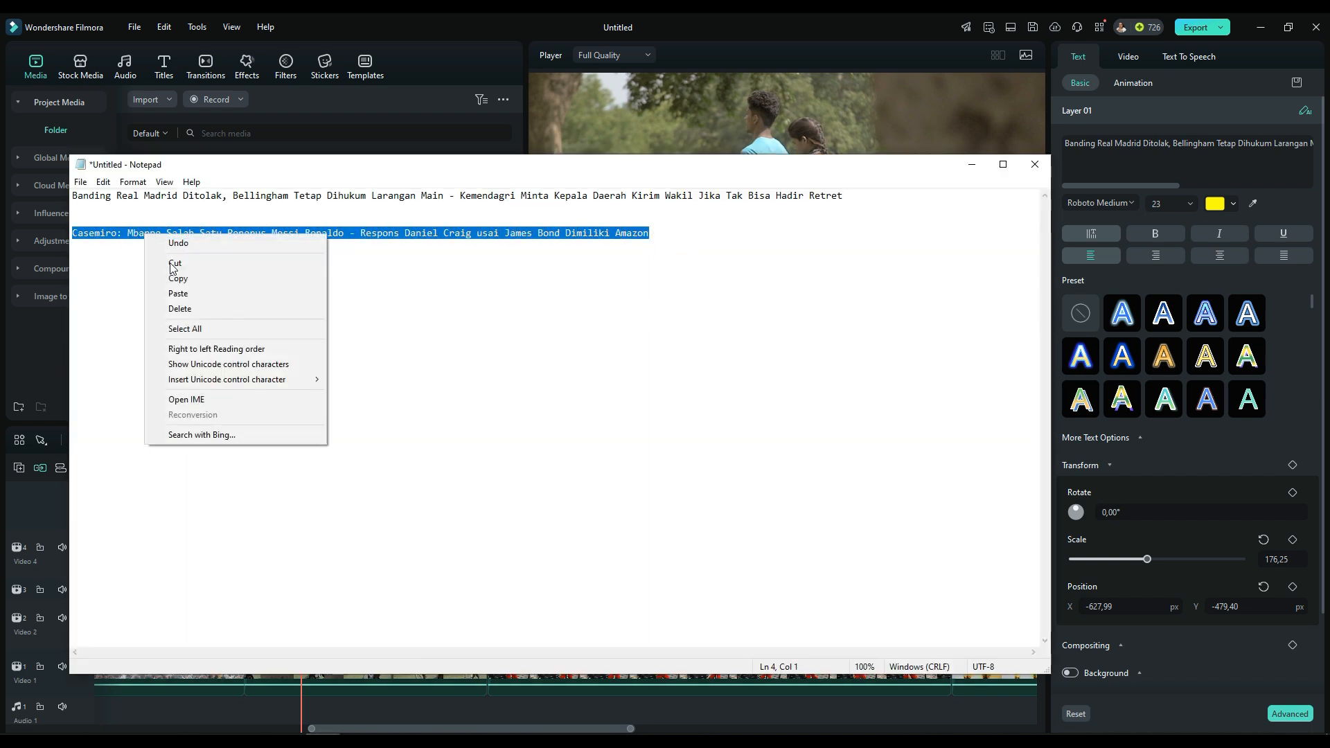
left_click(177, 278)
Replace the second title's text with "Casemiro: Mbappe Salah Satu Penerus Messi-Ronaldo - Respons Daniel Craig usai James Bond Dimiliki Amazon".
left_click(1068, 144)
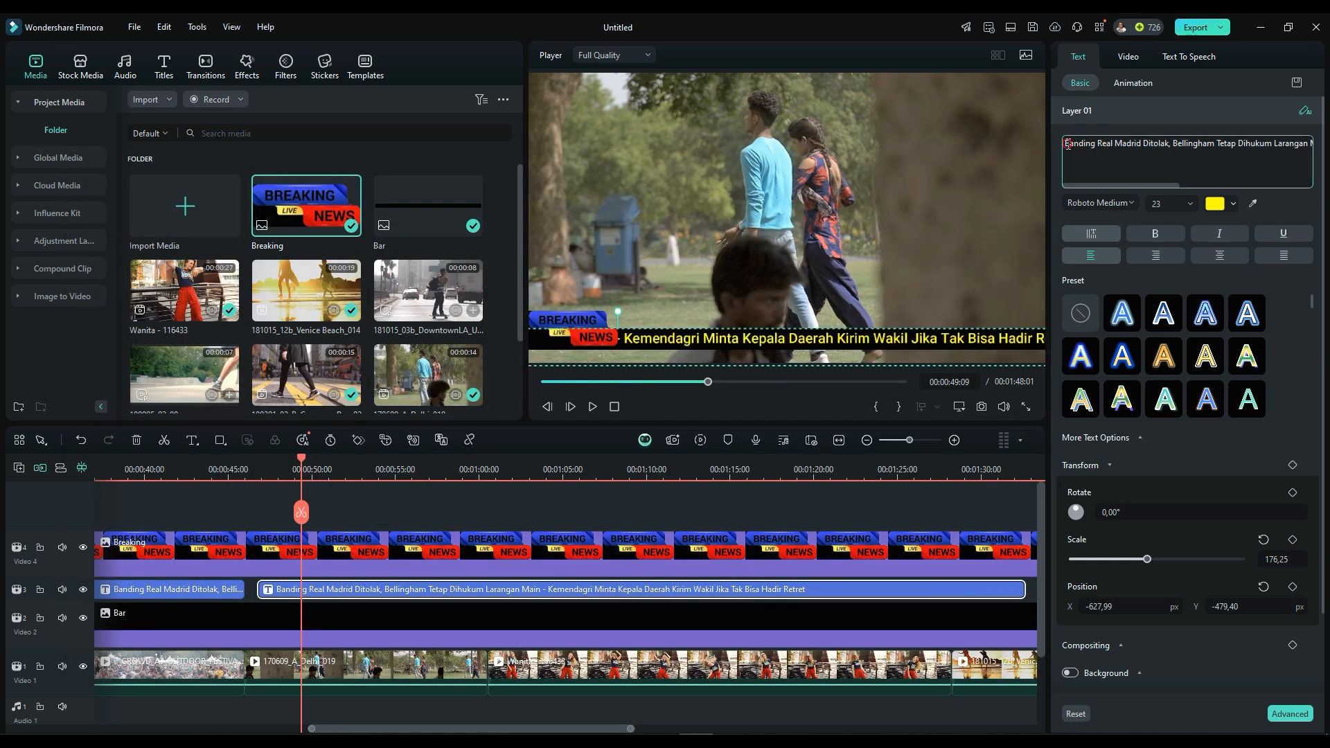
key("ctrl+a")
key("BackSpace")
key("ctrl+v")
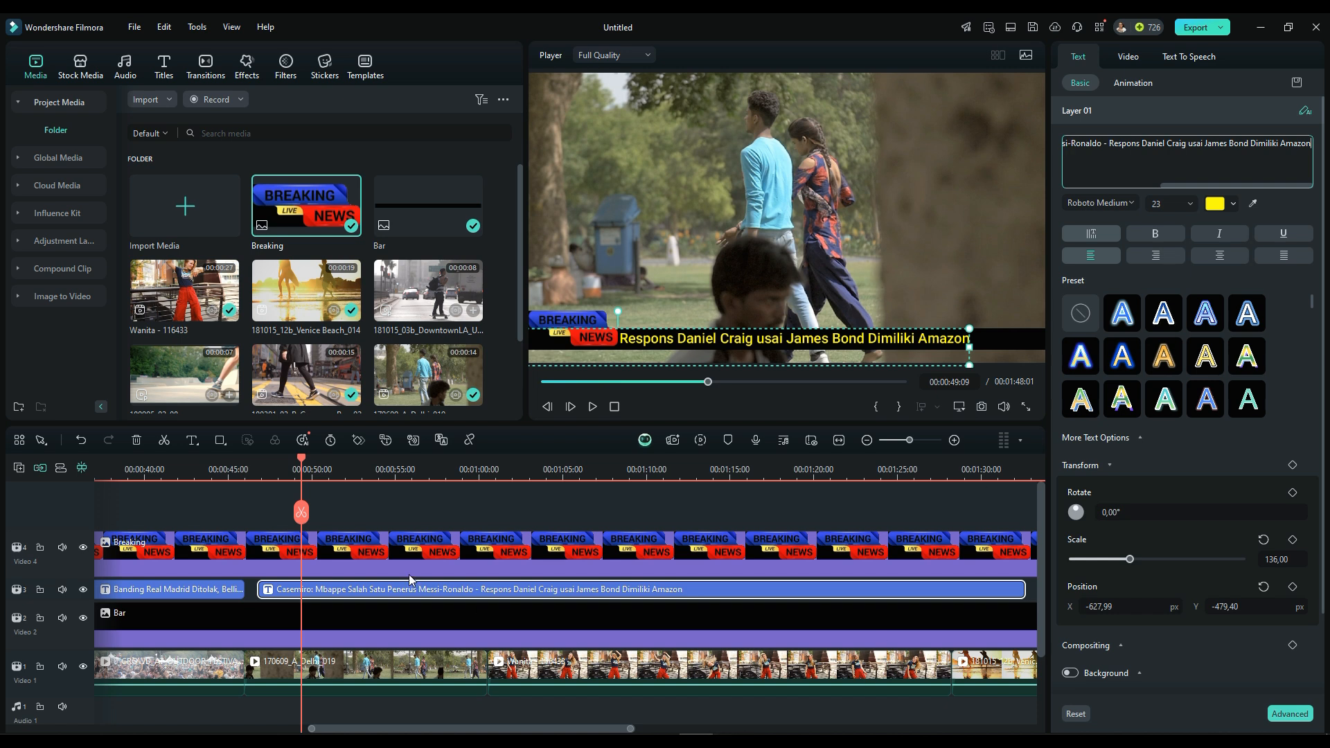
Play the timeline from near the end of the first headline to check the gap before the second headline.
left_click(302, 454)
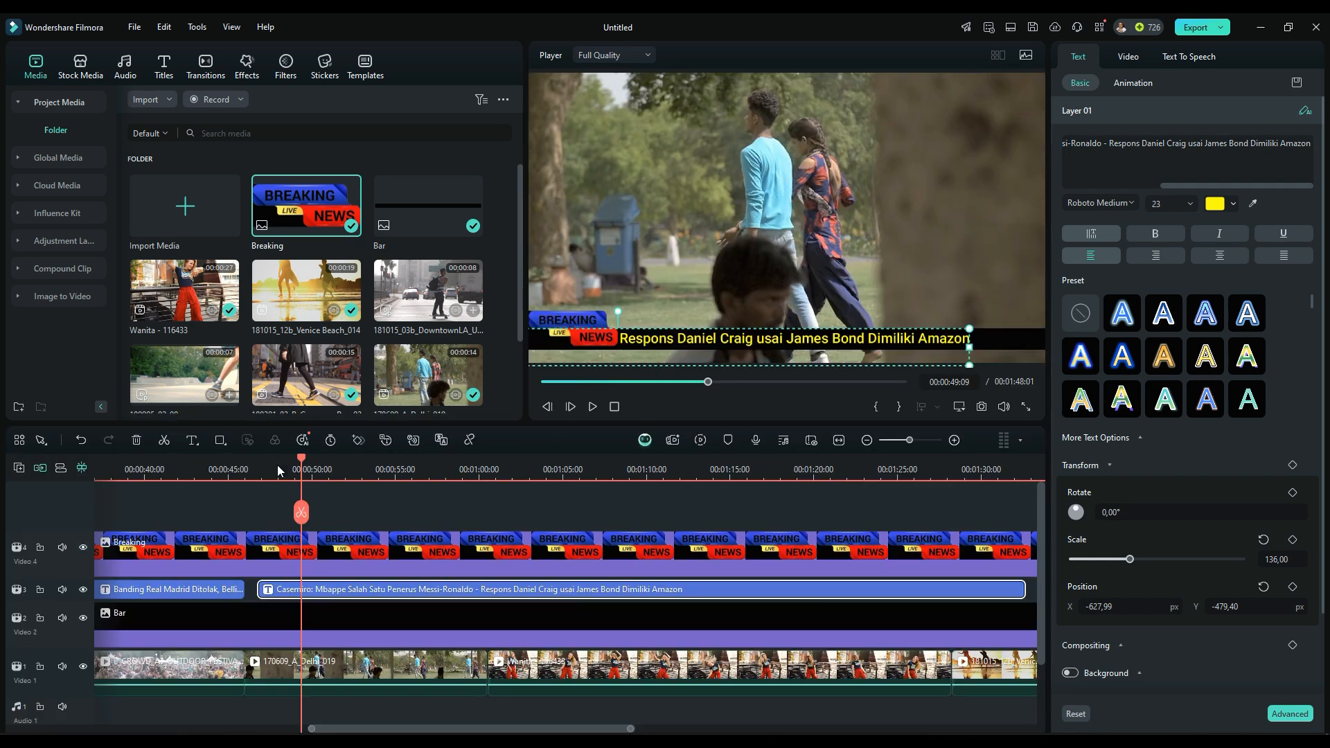
left_click(264, 474)
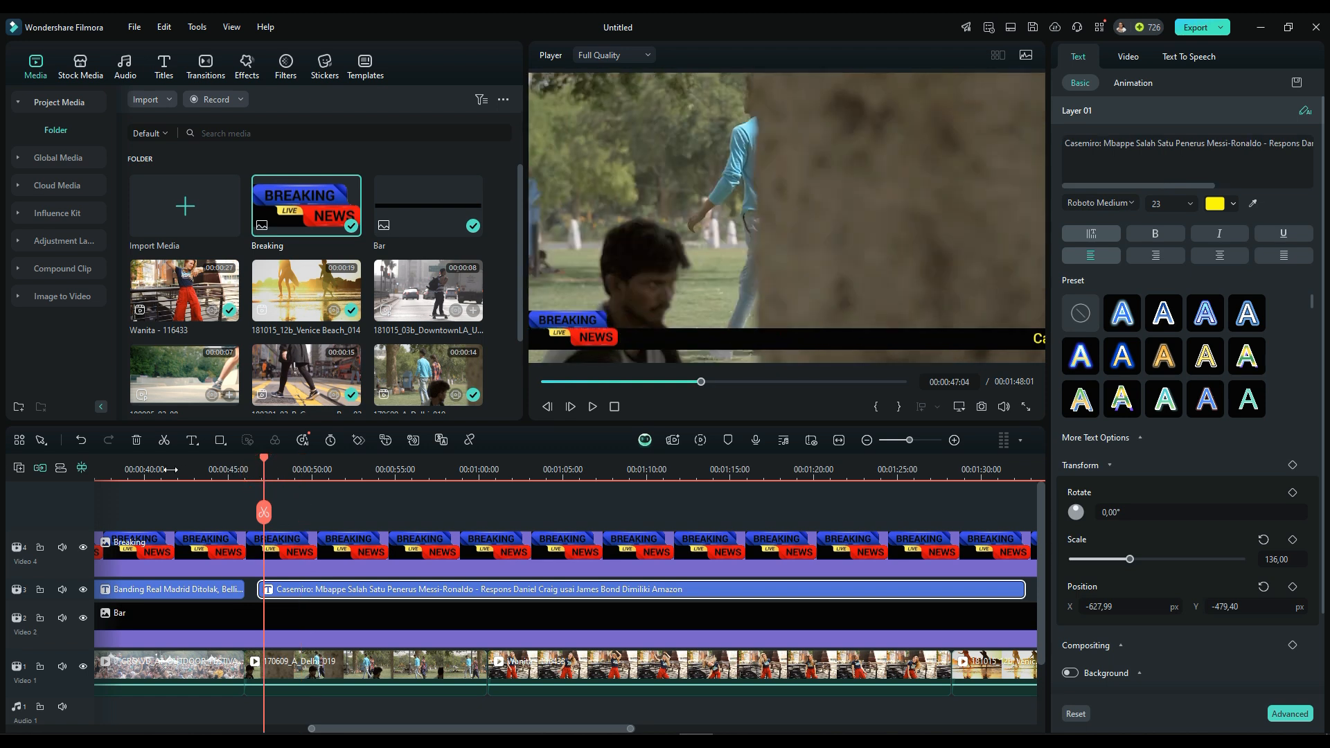
left_click(133, 469)
left_click(593, 407)
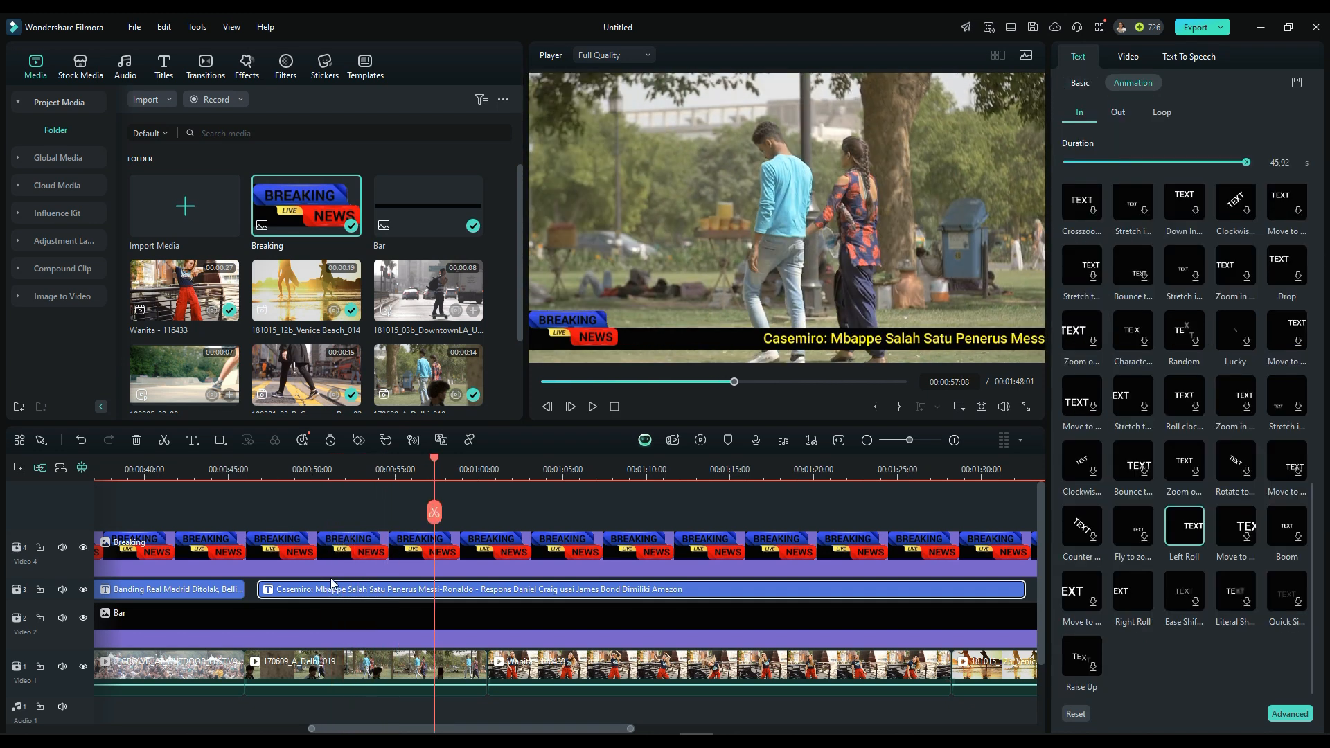
Move the Casemiro title to a new track above the first headline, overlapping its end, and check the preview there.
left_click(343, 554)
left_click_drag(200, 538, 203, 493)
left_click_drag(298, 599, 251, 589)
left_click(192, 478)
mouse_move(195, 477)
left_mouse_down()
mouse_move(231, 489)
mouse_move(193, 485)
mouse_move(219, 484)
left_mouse_up()
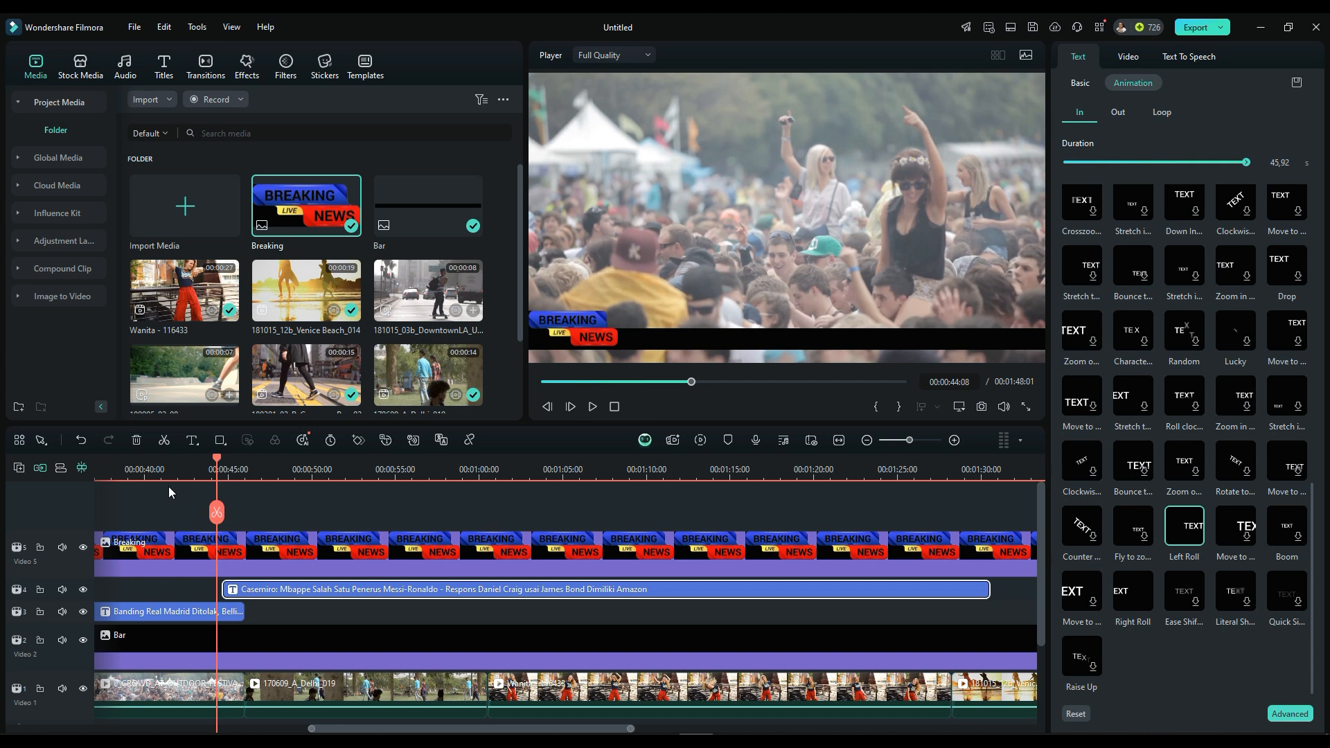
left_click(151, 471)
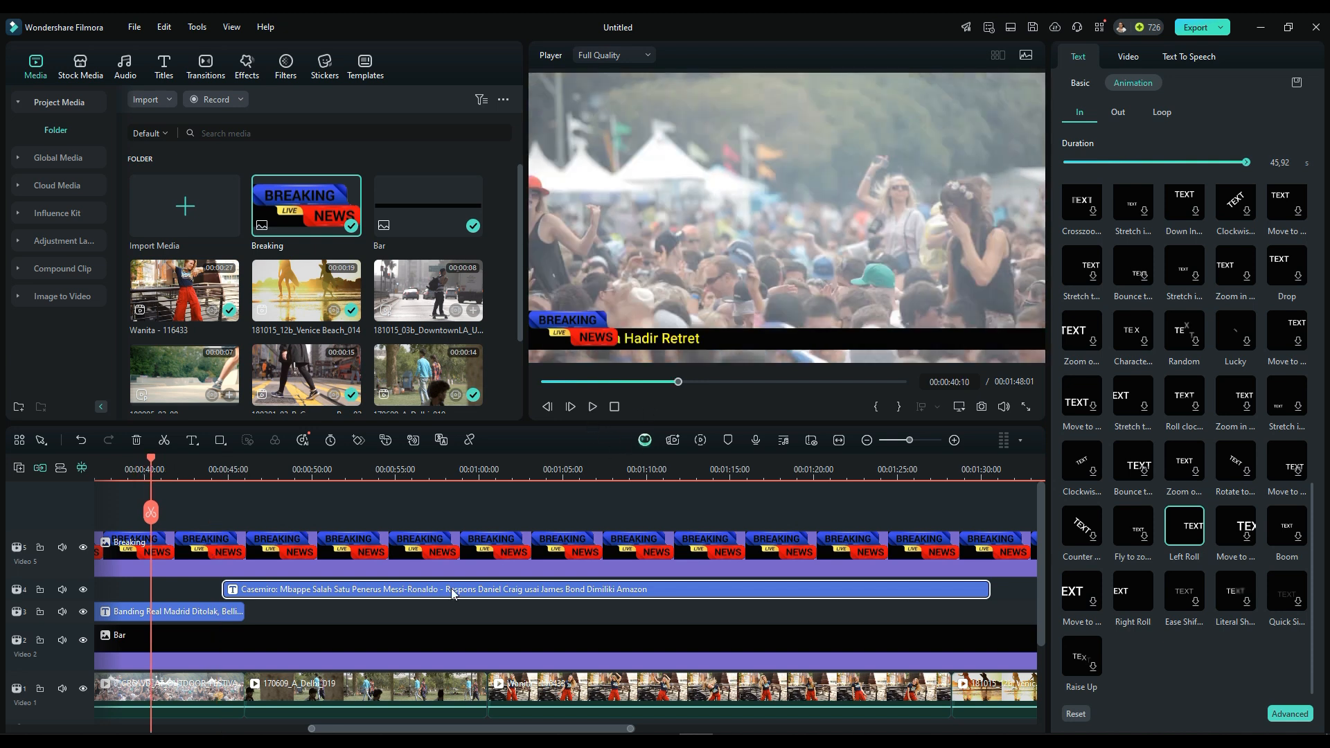
Move the Casemiro title back onto the first headline's track, directly against its end, and play the changeover.
left_click_drag(417, 596, 441, 612)
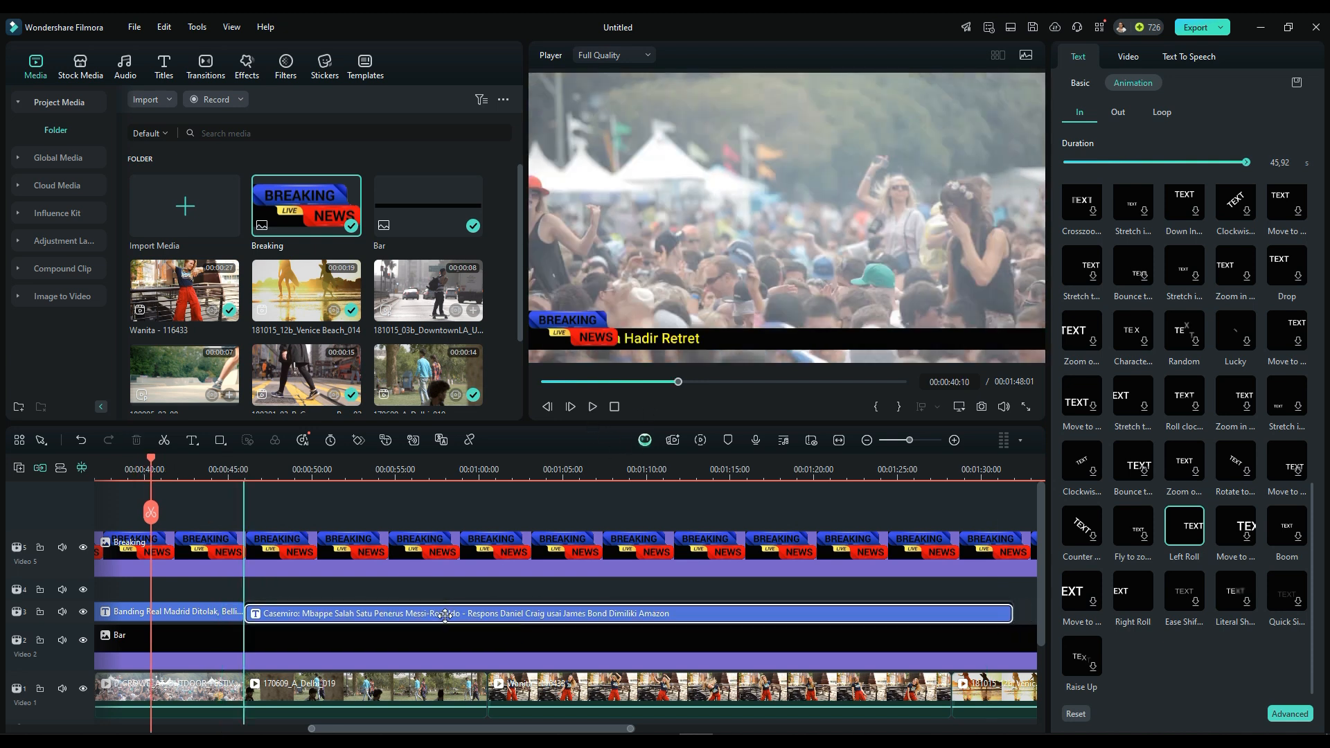
left_click(209, 470)
left_click(592, 412)
left_click(175, 472)
left_click(145, 470)
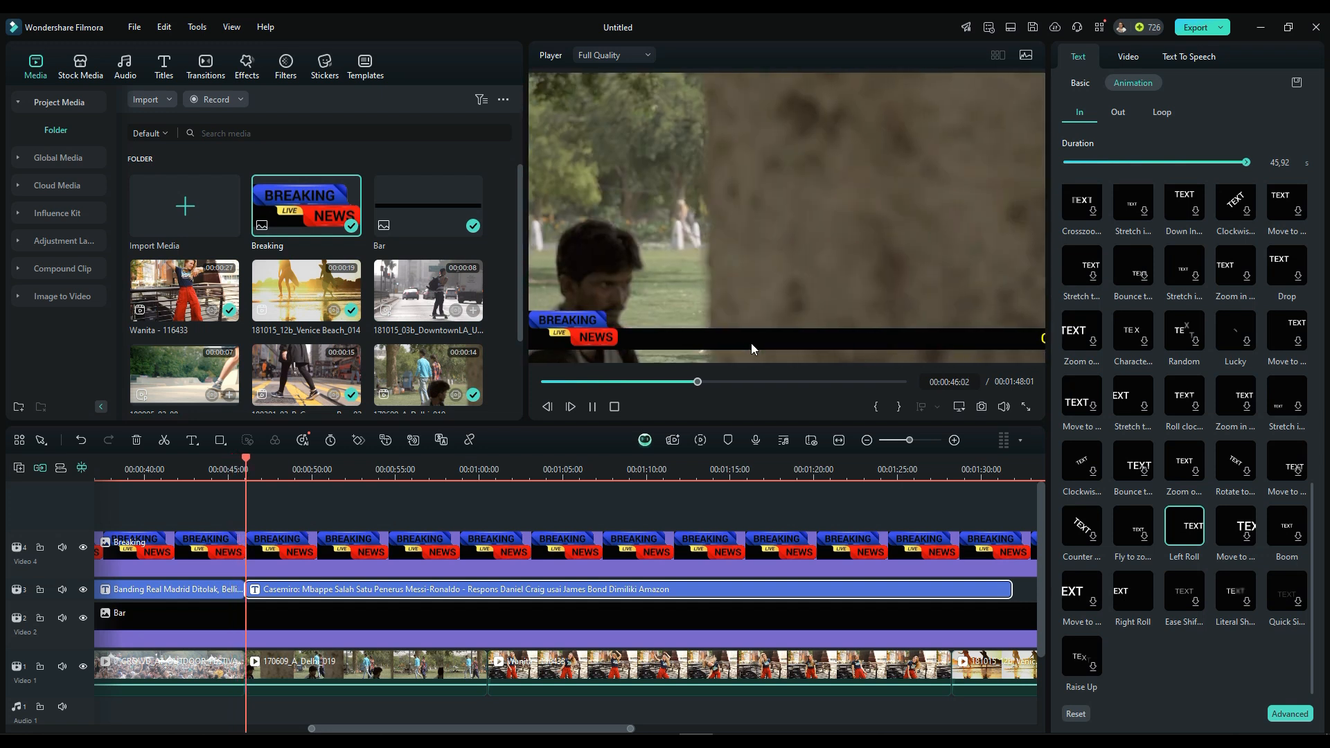
left_click(595, 408)
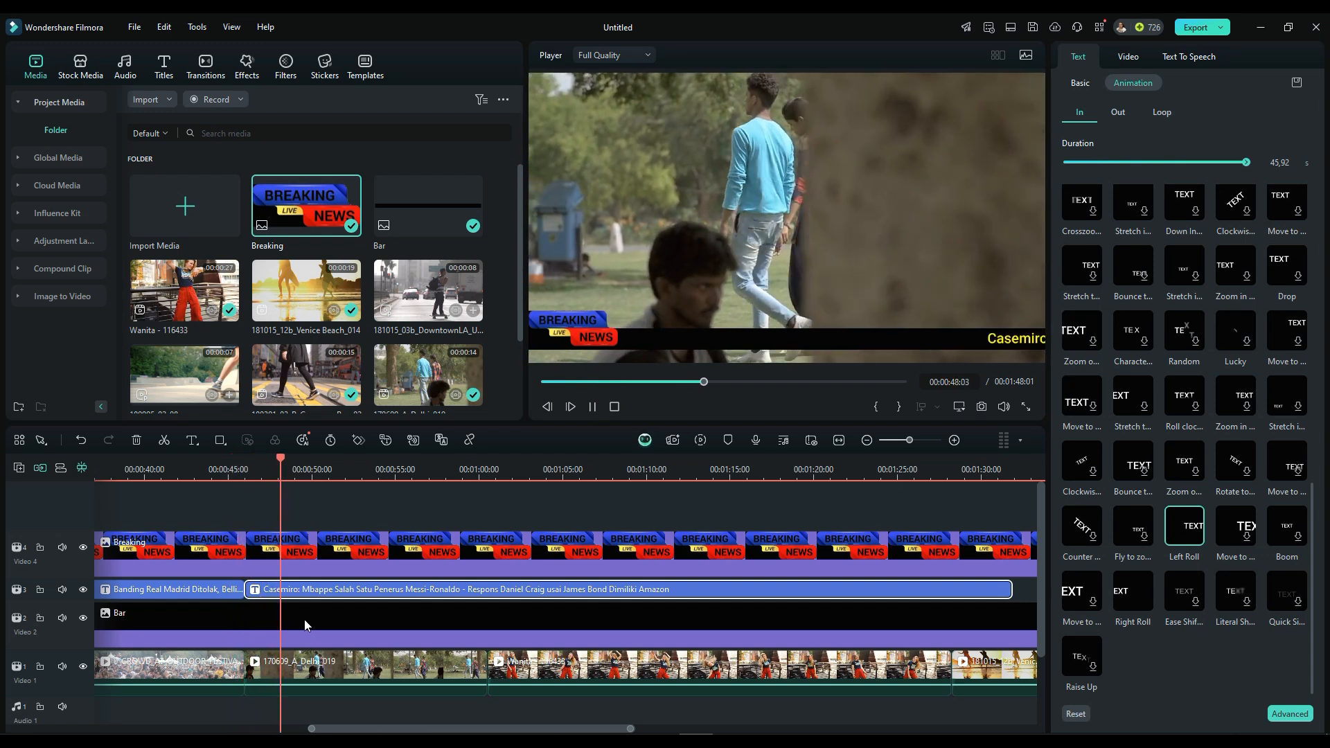
Move the Casemiro title to its own track above the first headline, overlapping its last seconds, and play from 00:00:40:14.
left_click_drag(366, 594, 325, 590)
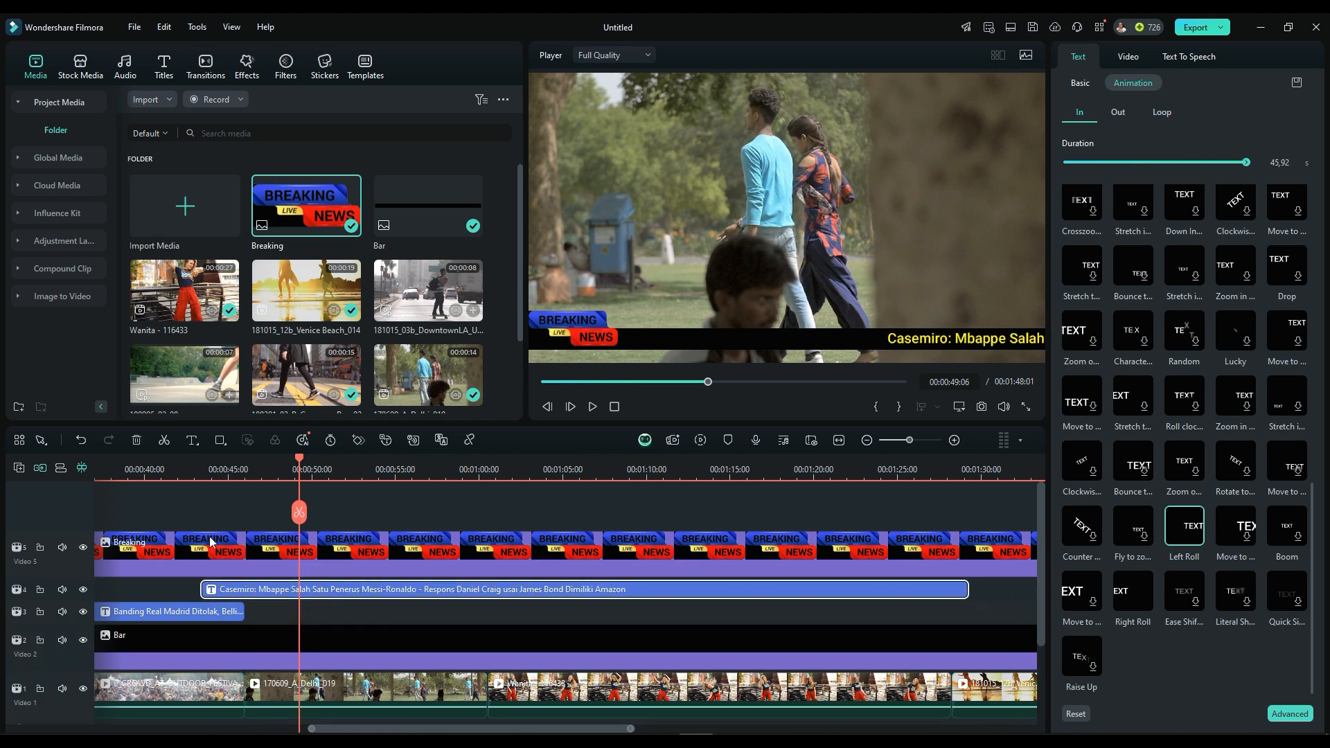
left_click(153, 471)
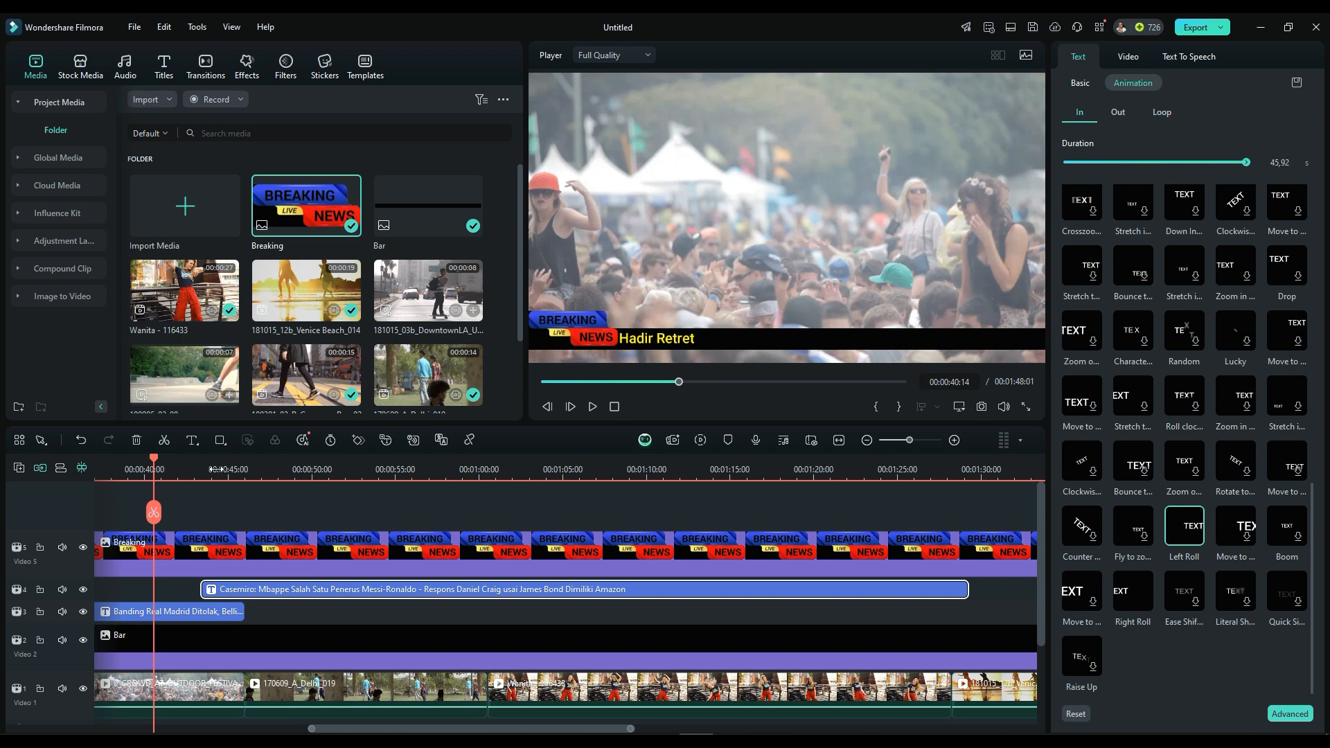
left_click(591, 407)
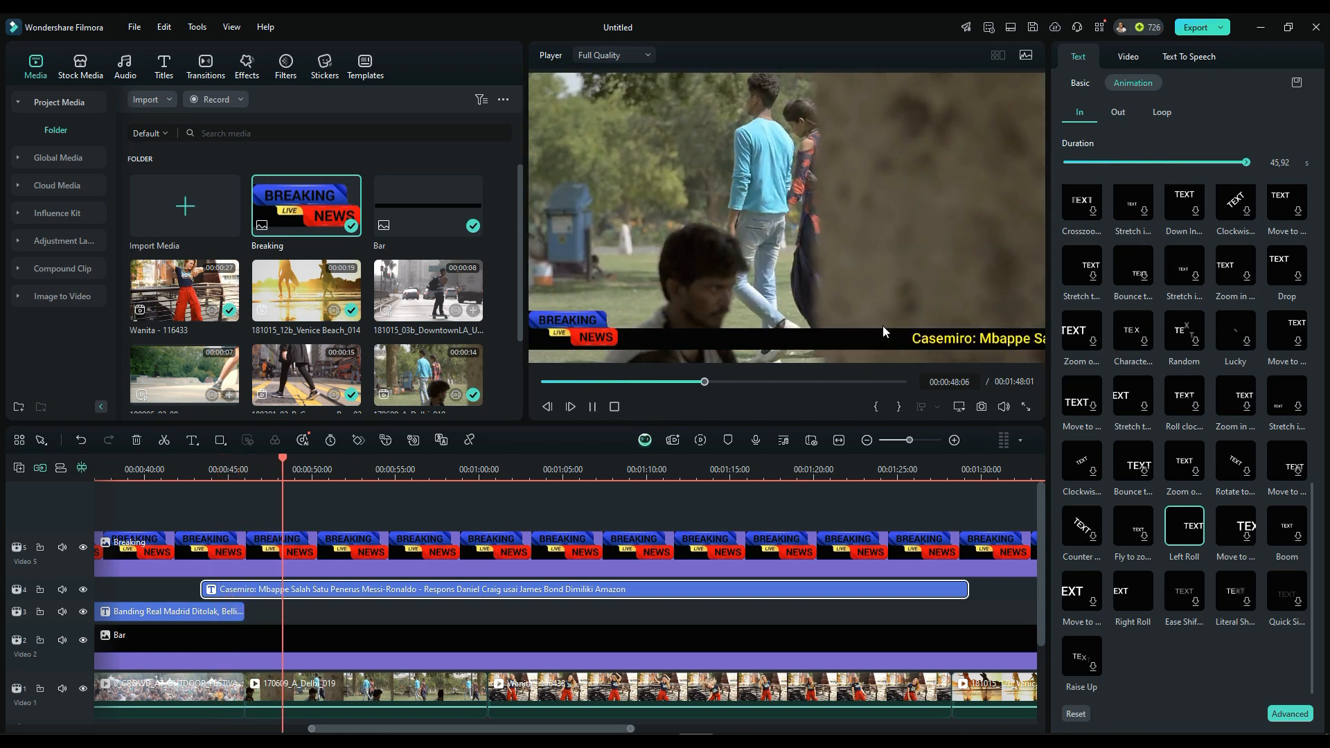
left_click(591, 407)
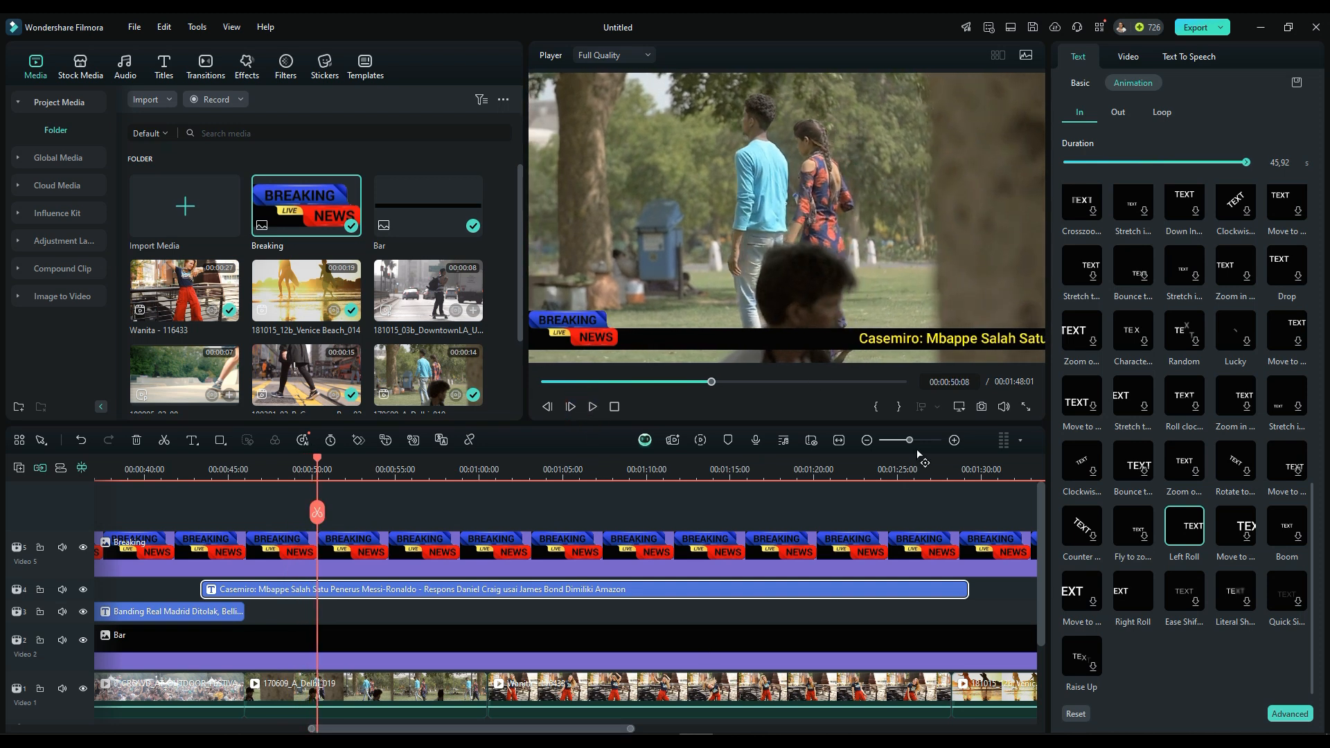
Copy the Casemiro title and place the copy on a new track above, starting a few seconds before the second title ends.
left_click_drag(909, 442, 901, 440)
left_click_drag(656, 473, 664, 479)
right_click(604, 590)
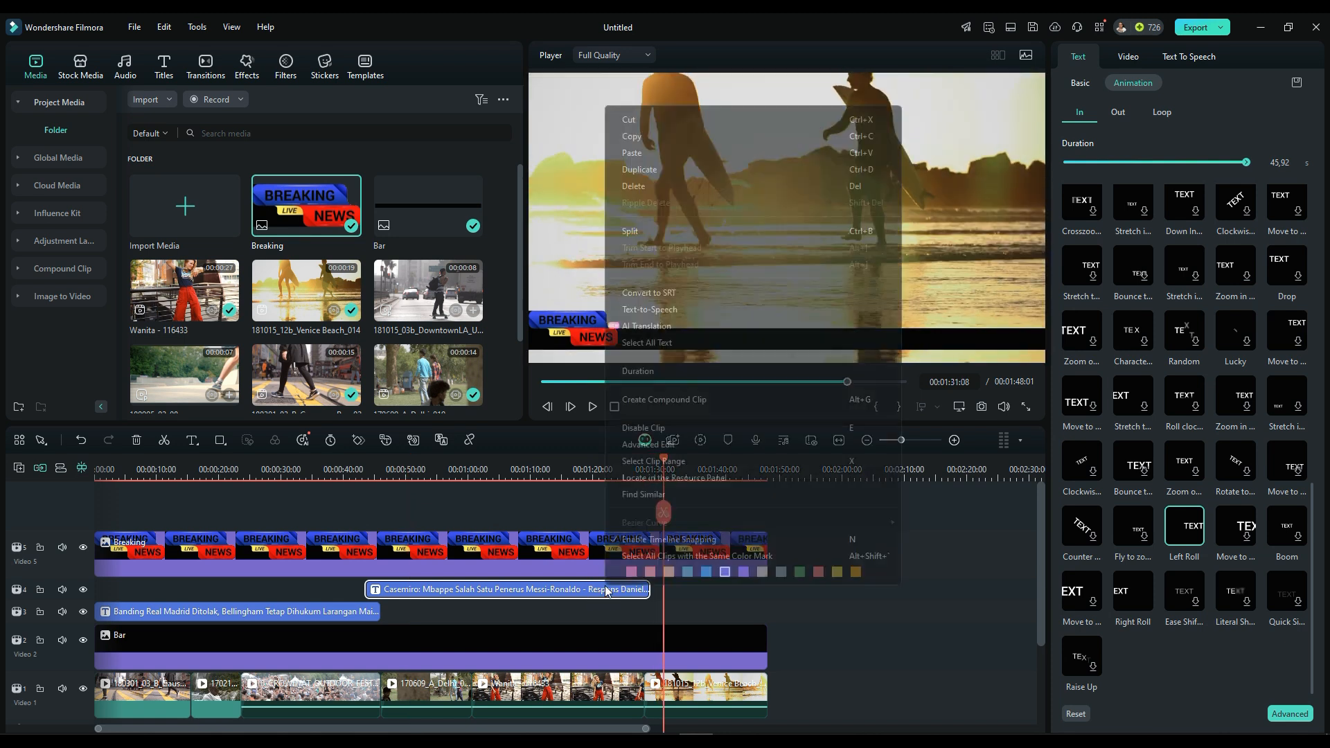
left_click(660, 130)
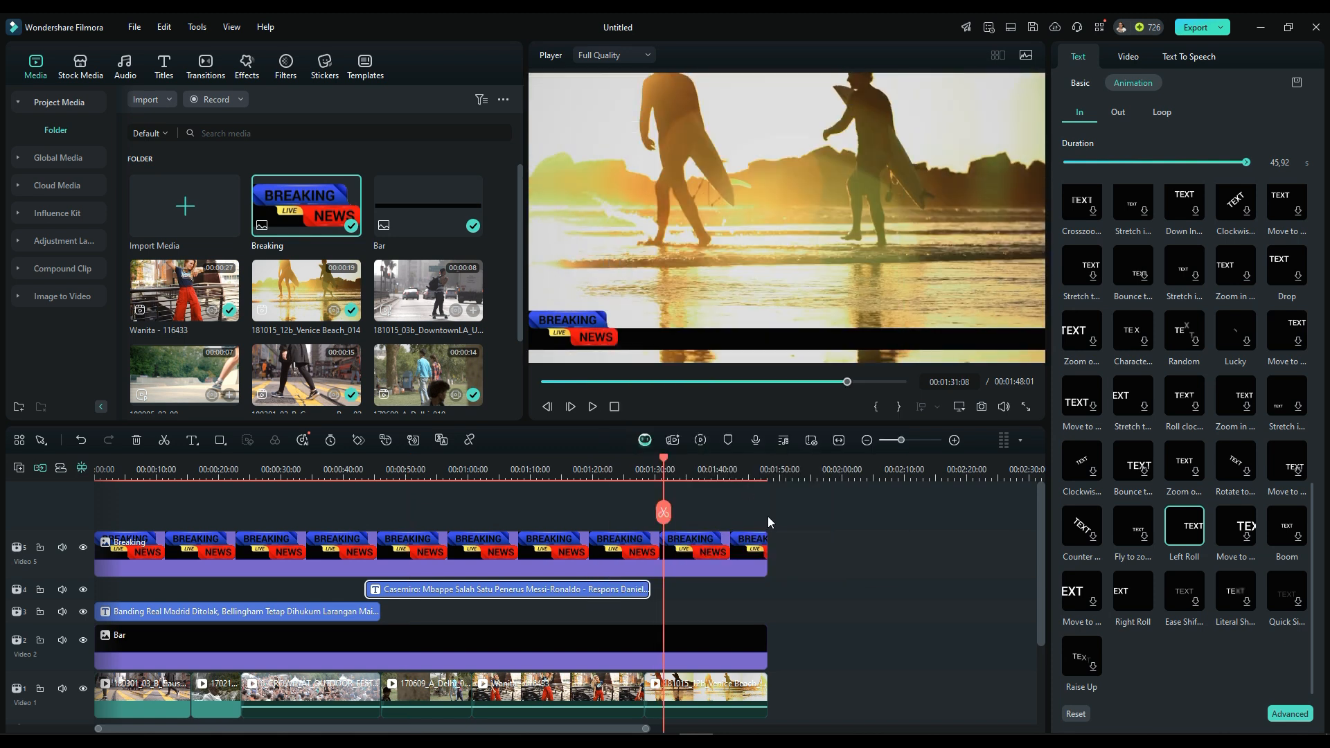
key("ctrl+v")
left_click(716, 587)
left_click_drag(716, 584, 682, 589)
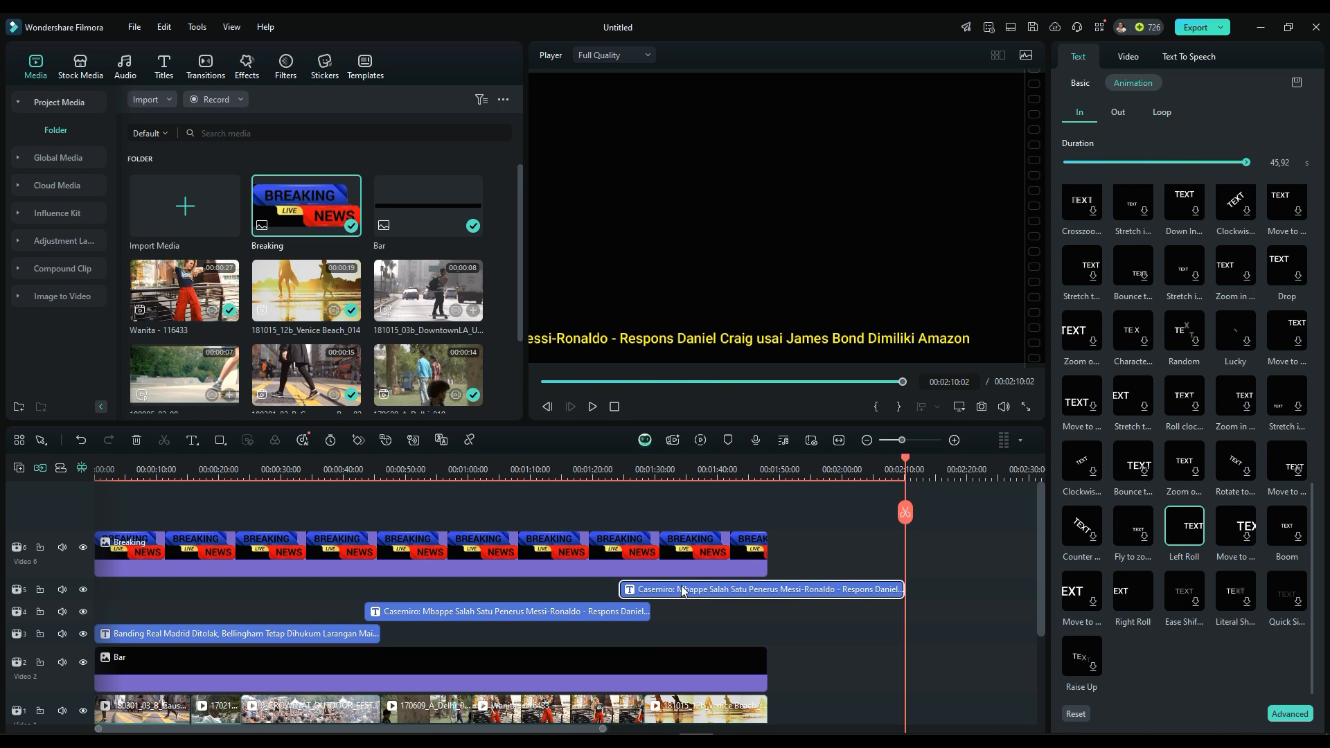
Play the overlap between the second title and its copy to check the headline changeover.
left_click(593, 470)
left_click(592, 407)
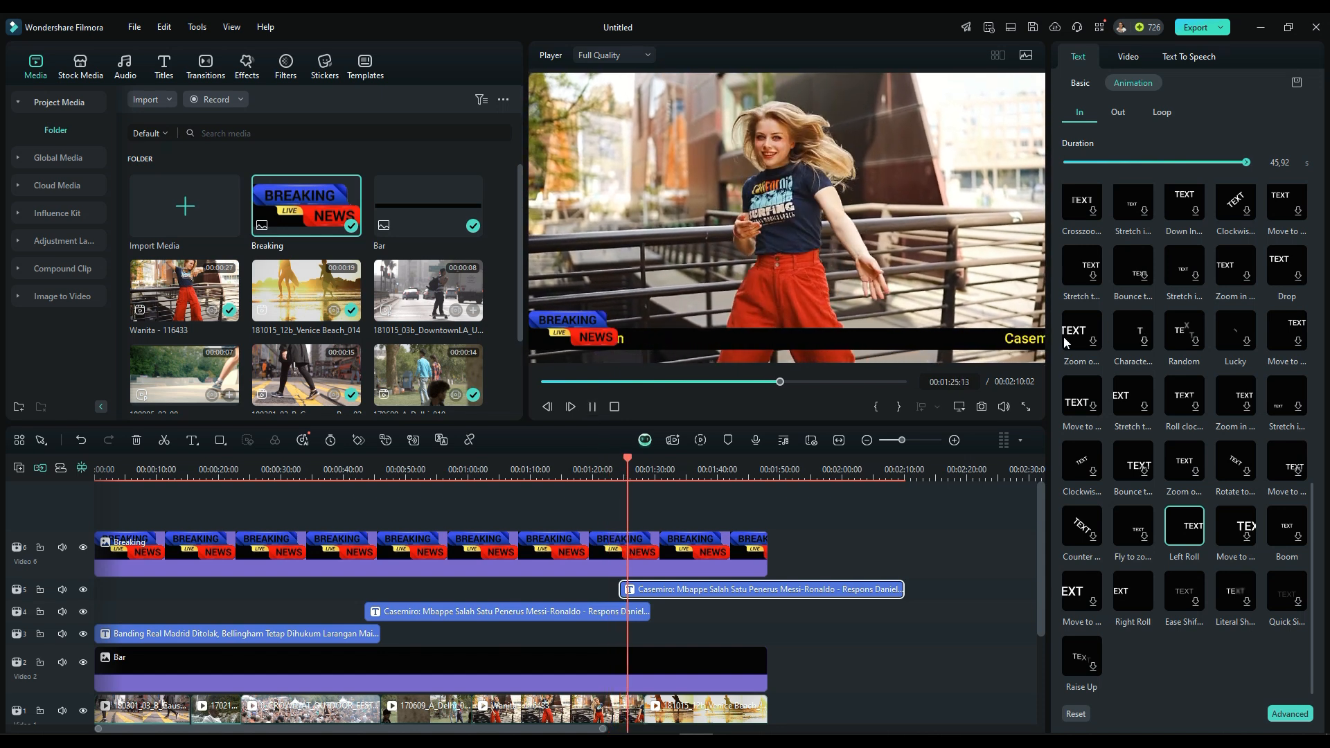
left_click(593, 407)
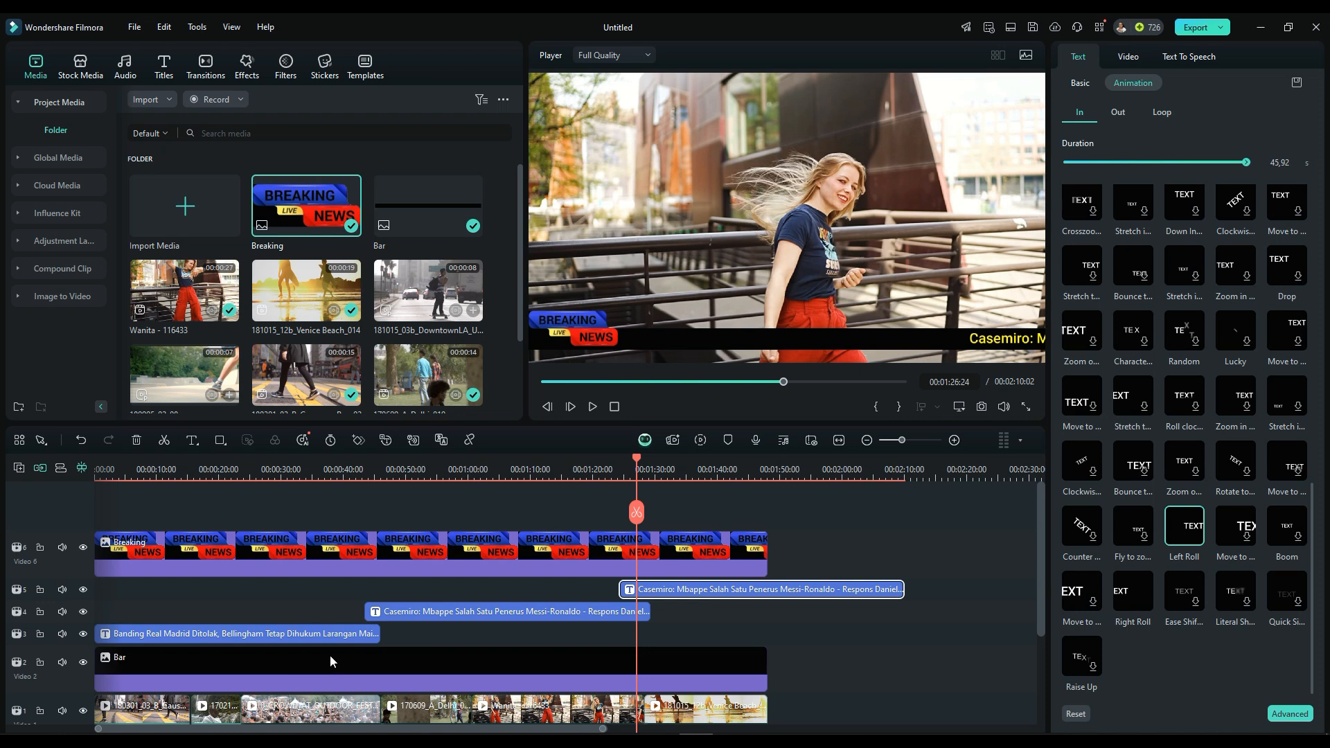
Shift the second title slightly earlier so it starts at about 00:00:42:00, and play the changeover from the first headline.
left_click_drag(328, 476, 356, 494)
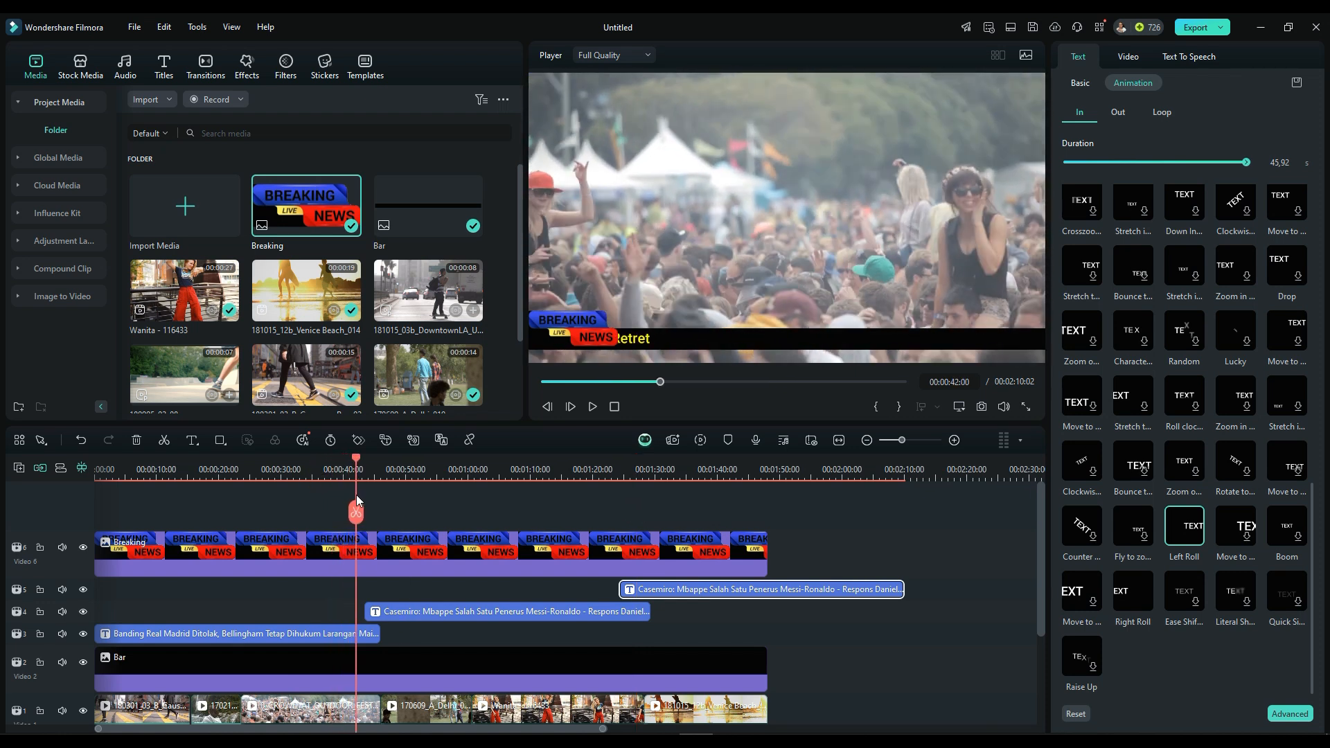
left_click_drag(401, 612, 393, 612)
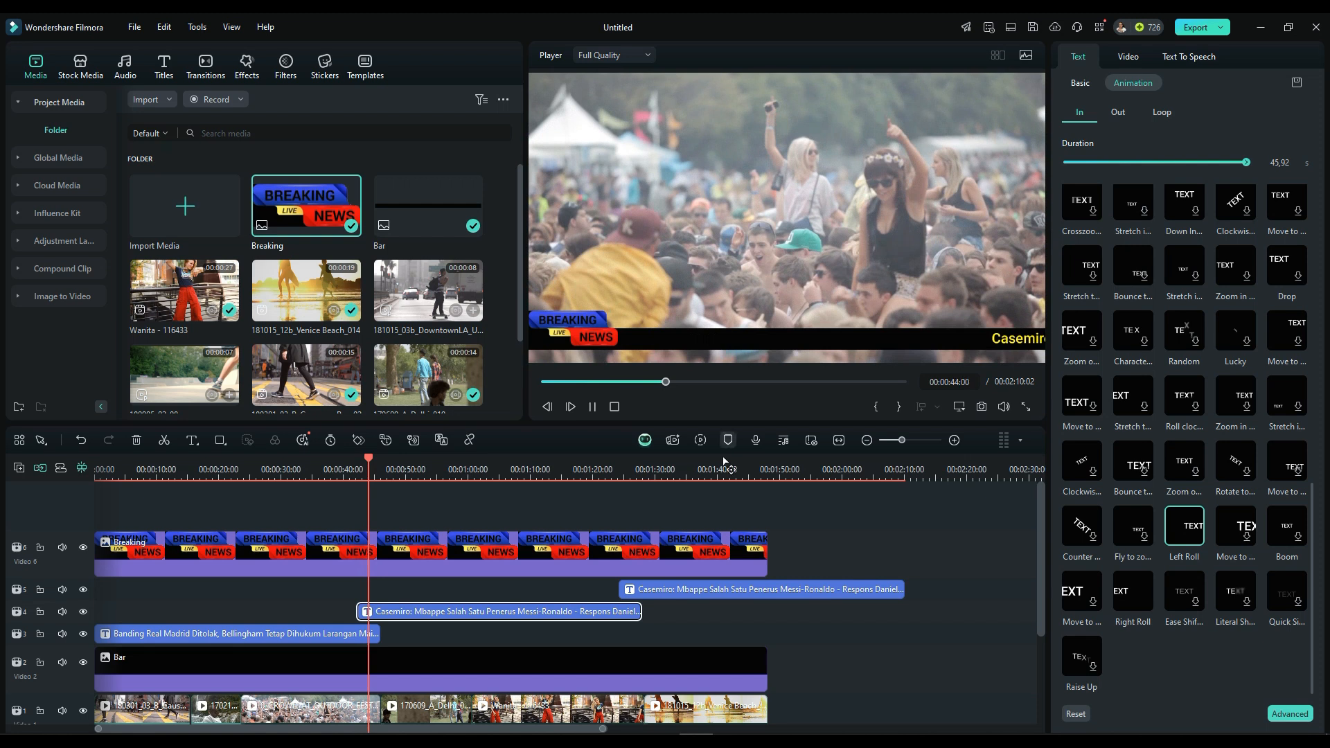
left_click(594, 407)
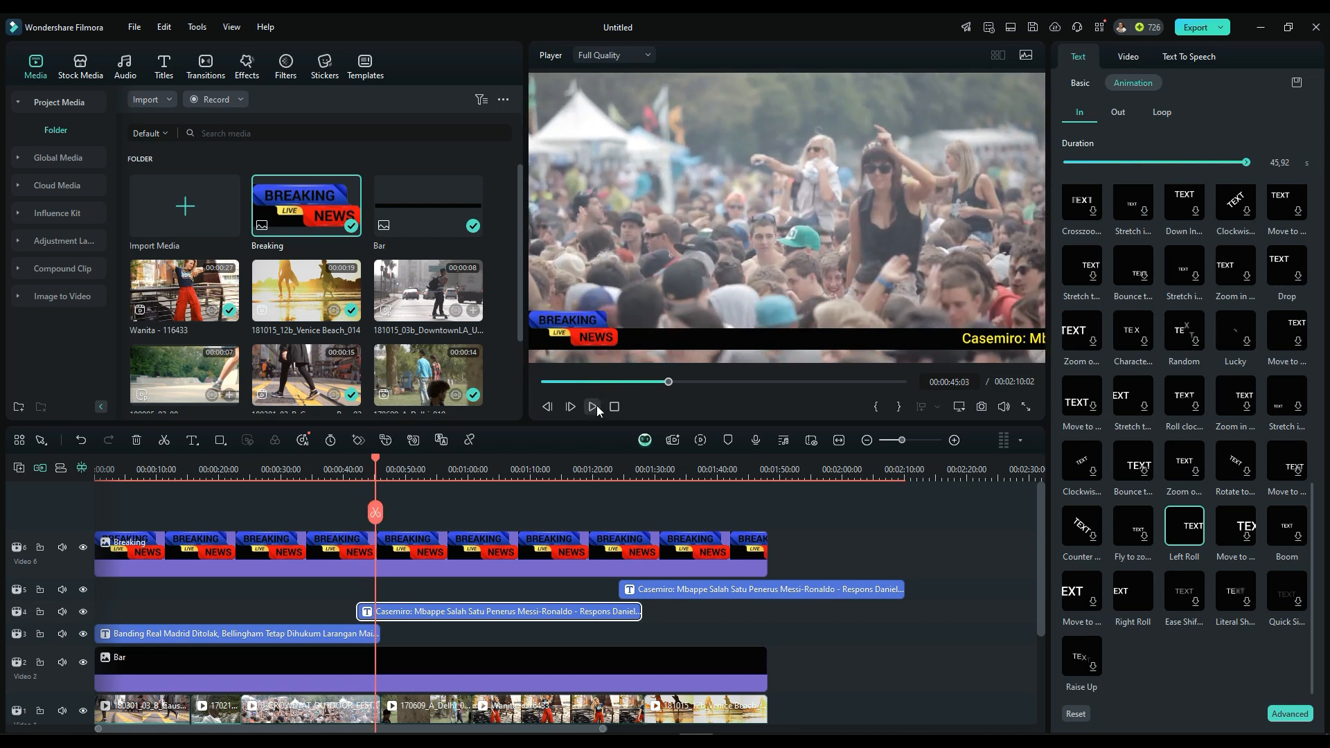
Trim the third title's end to line up with the end of the video at 00:01:48:01.
left_click_drag(899, 592, 765, 593)
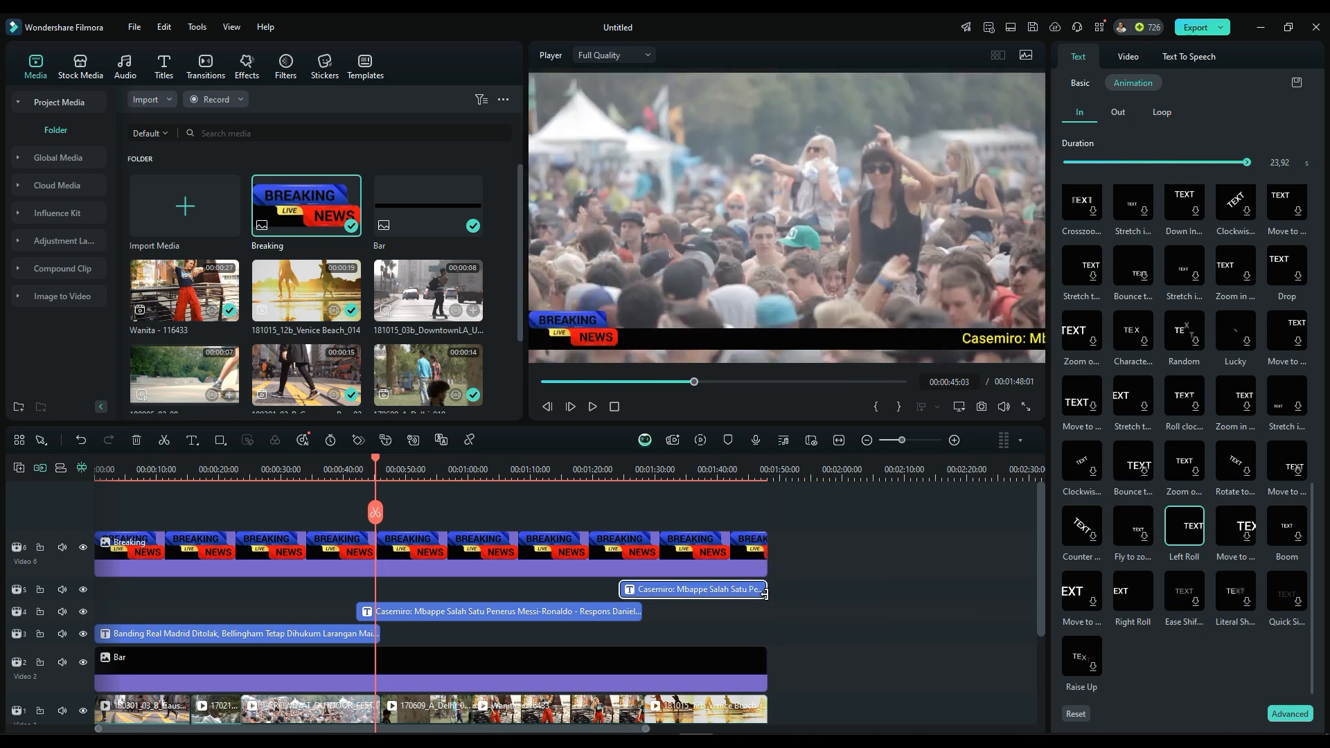